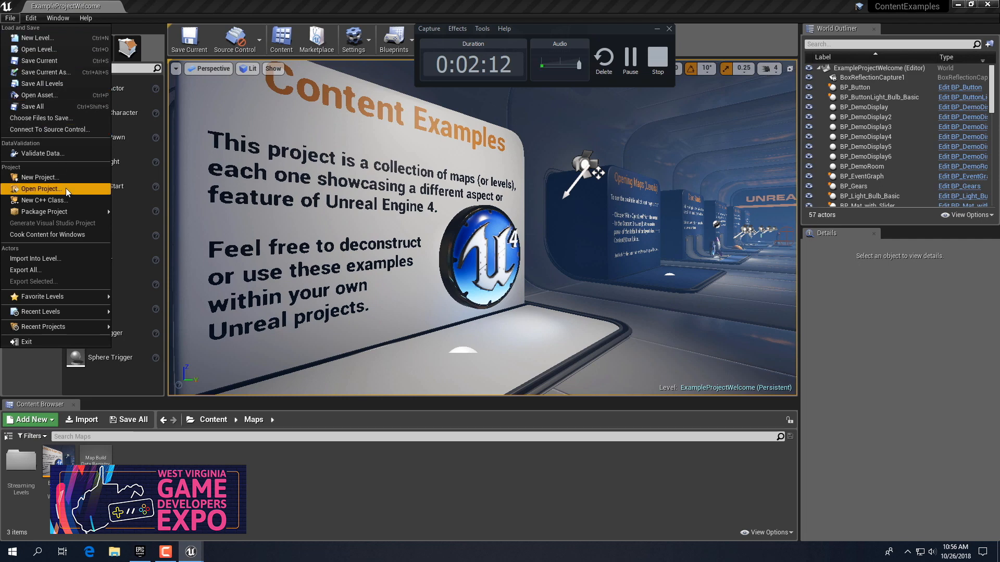
Create a new Blueprint project from the 2D Side Scroller template without starter content, named "whatever"
click(61, 178)
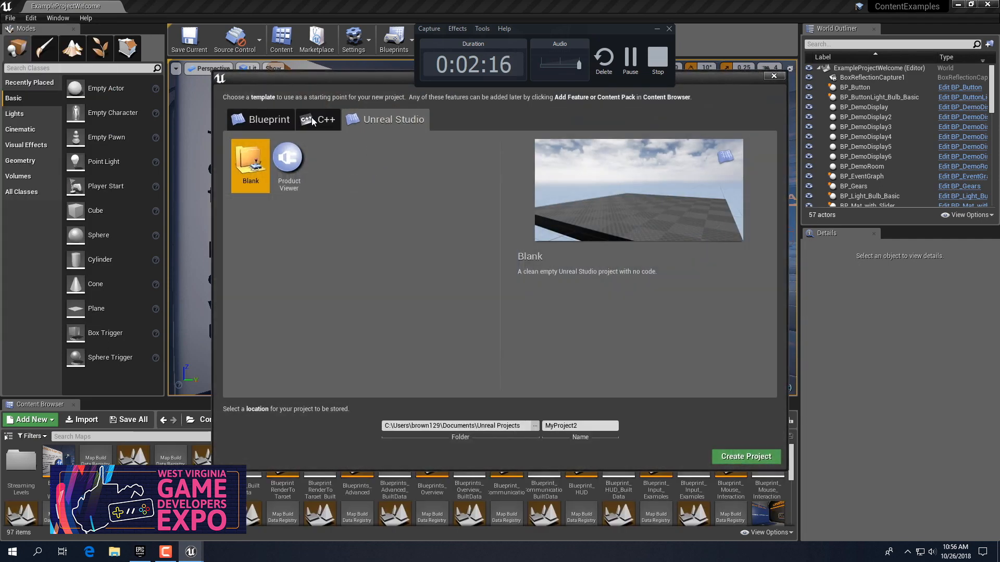
click(259, 119)
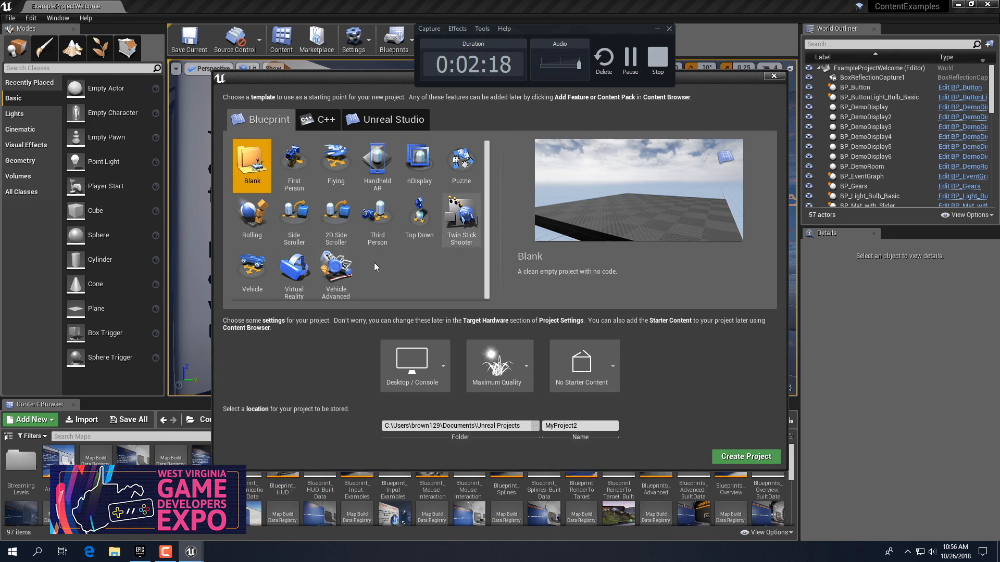
click(347, 222)
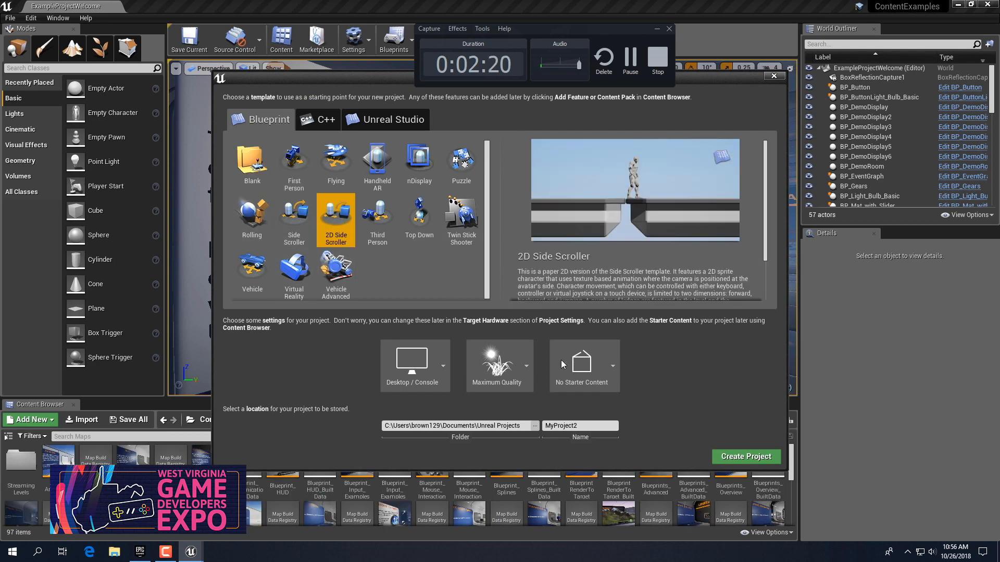
click(563, 426)
double_click(563, 426)
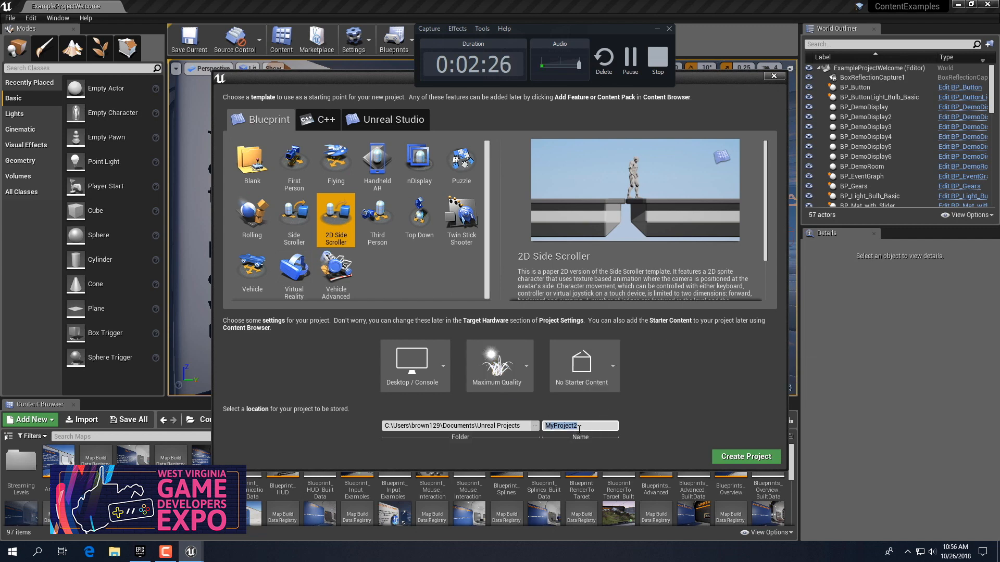
text(whatever)
click(747, 456)
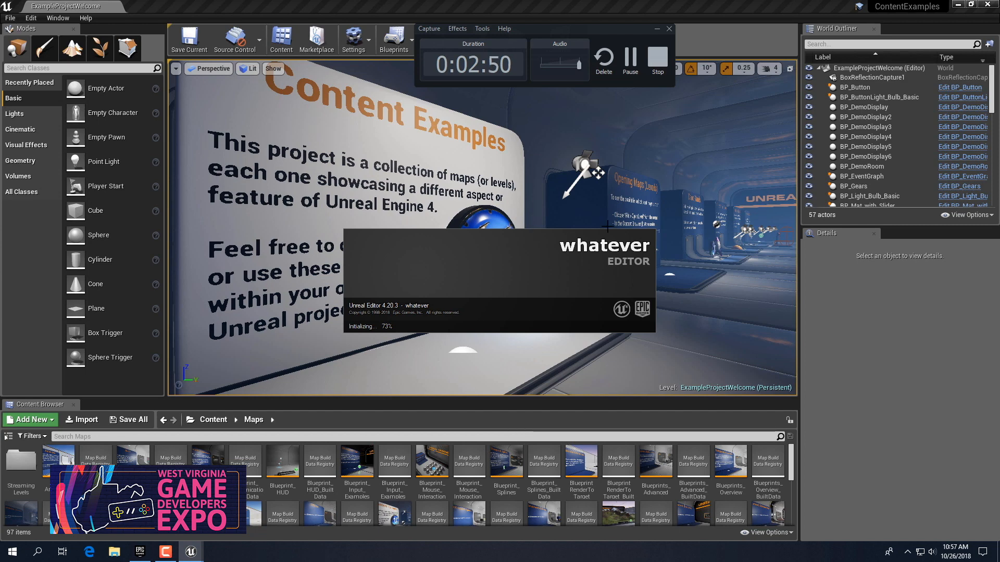
In Edge, open google.com in a new tab and search its images for "sprite sheet"
drag(567, 24, 754, 38)
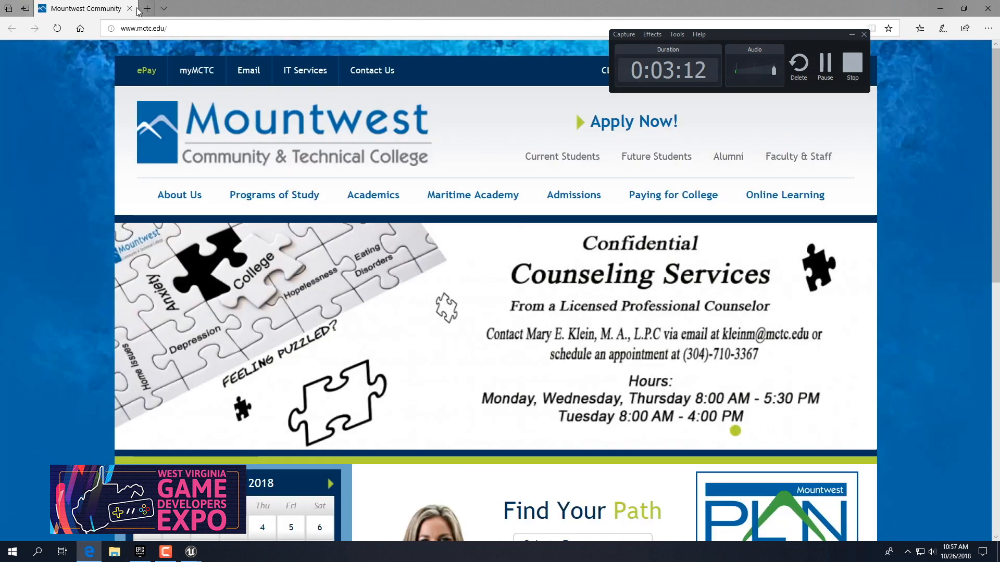
click(147, 8)
text(google.com/)
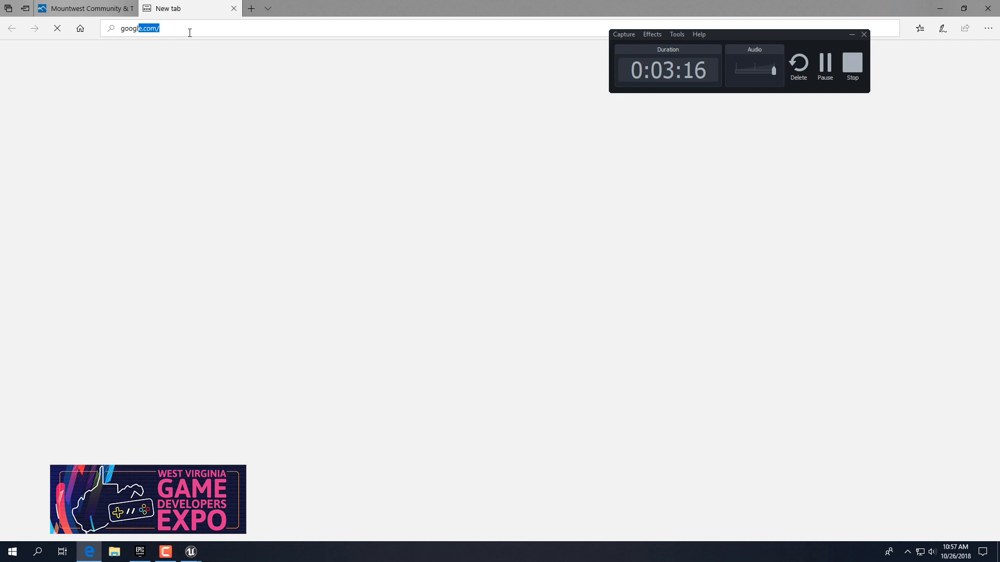
key(Return)
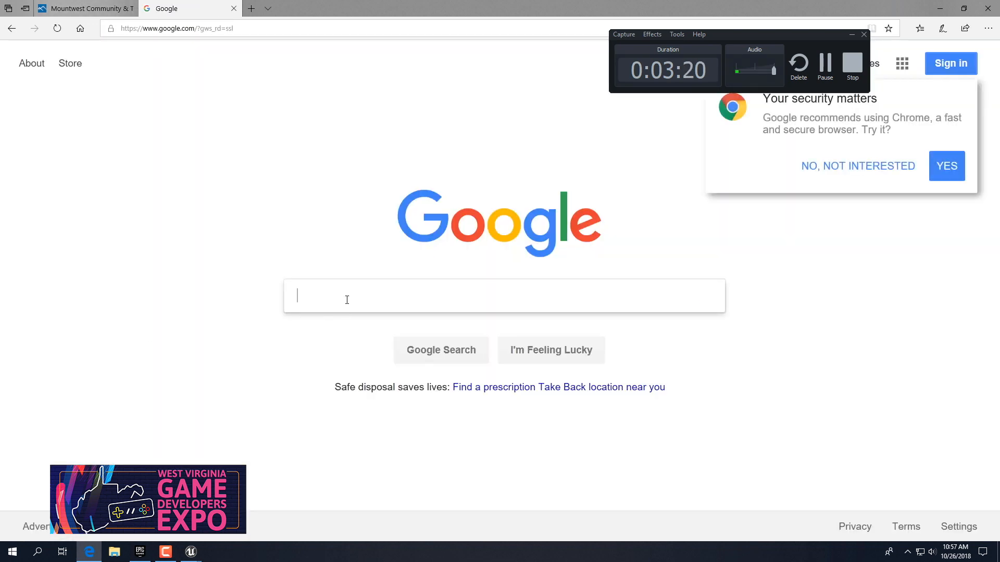
text(sprite sheet)
key(Return)
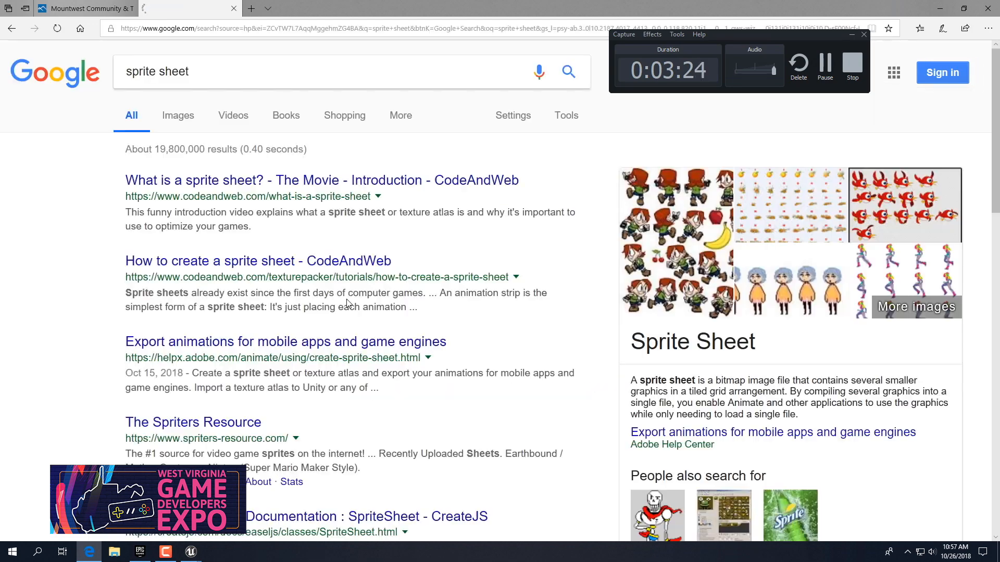
click(180, 118)
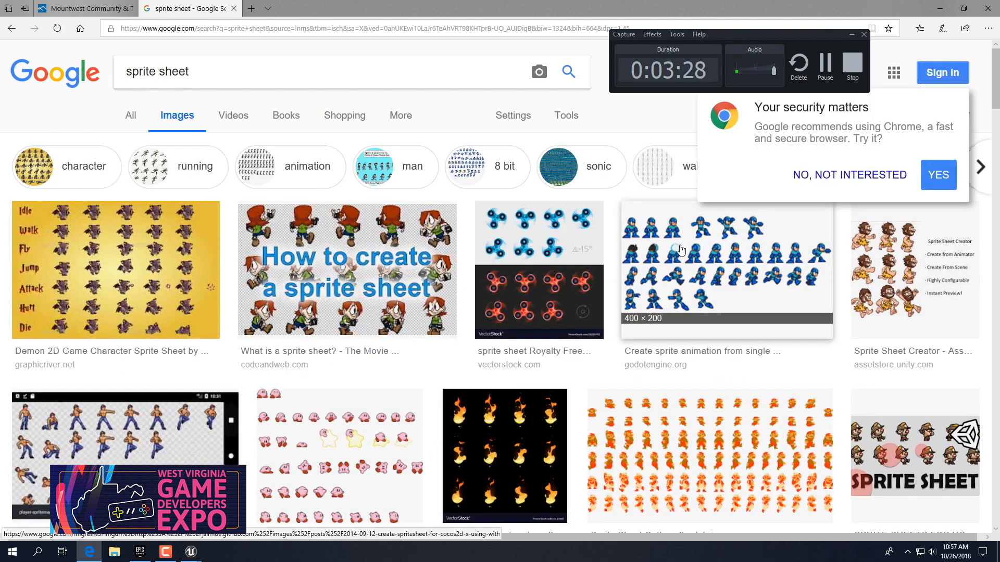
Save the blue Mega Man sprite sheet from godotengine.org to the Desktop as a PNG named Mega-Man
click(680, 250)
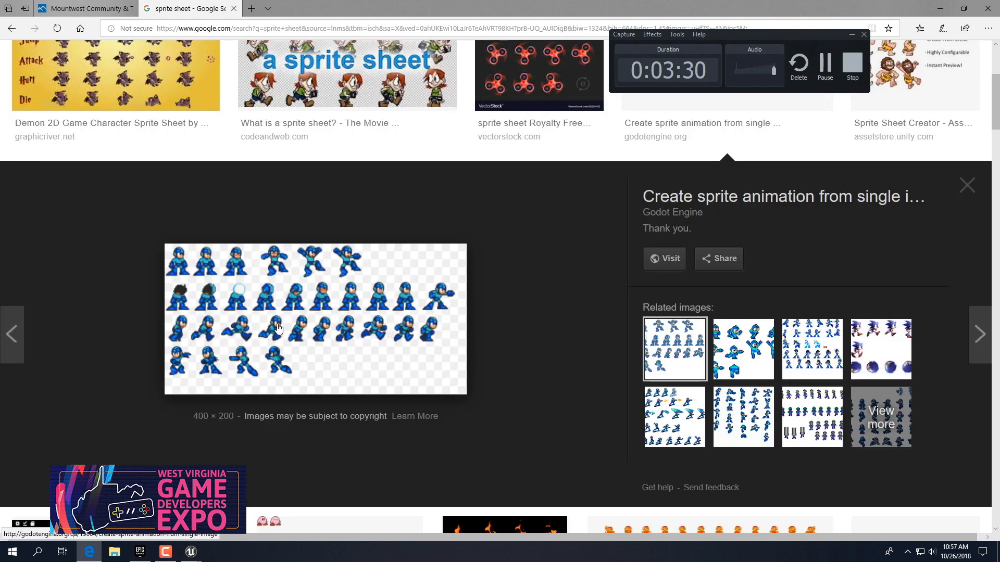
right_click(284, 319)
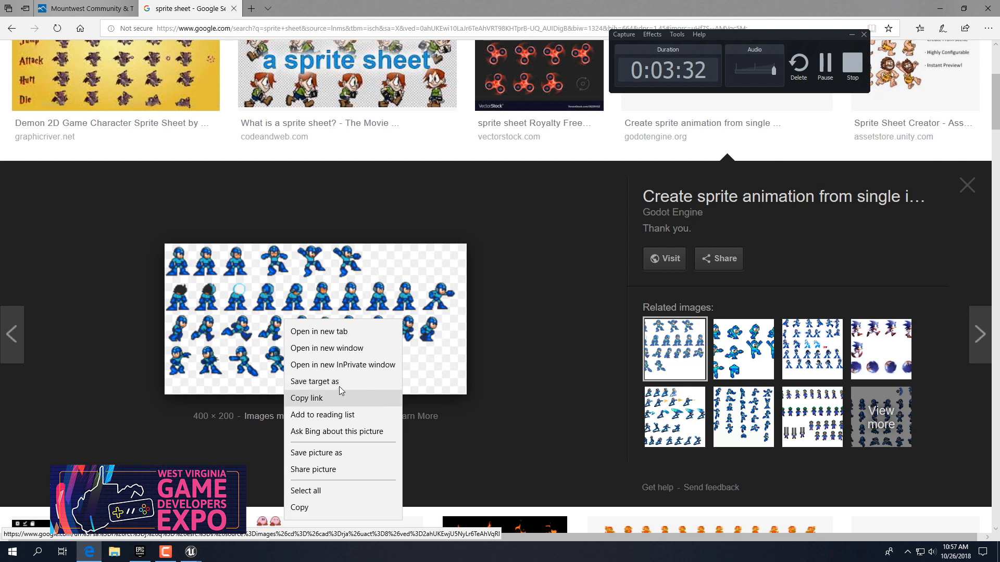
click(336, 453)
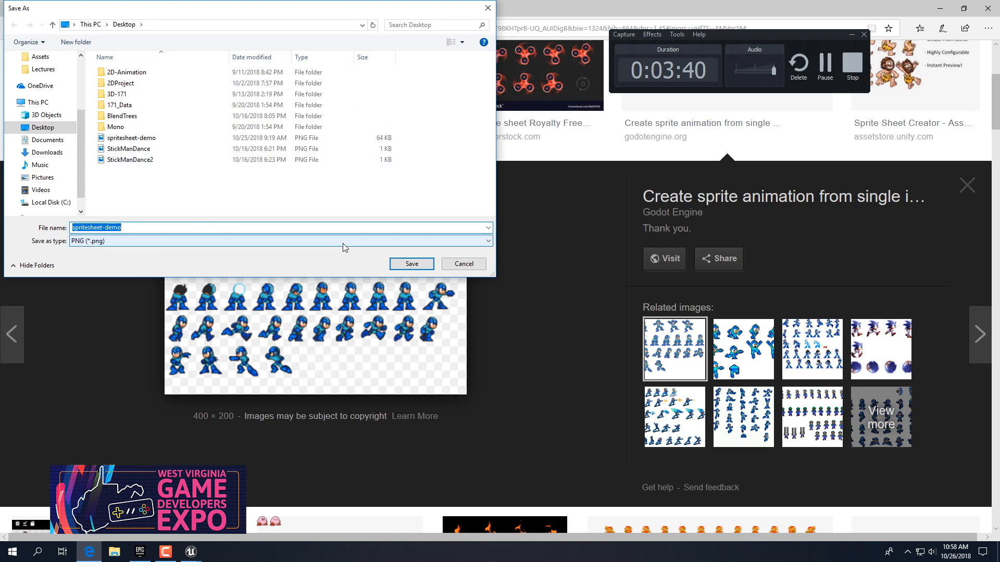
text(Mega-Man)
key(Return)
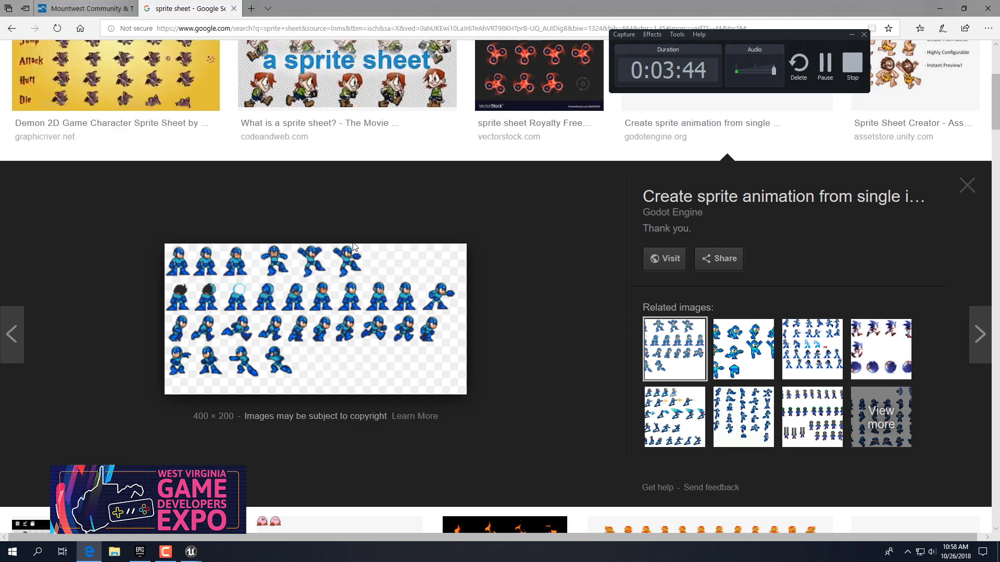
Decline the Chrome recommendation and search Google Images for "coin sprite sheet png"
scroll(418, 261, down, 6)
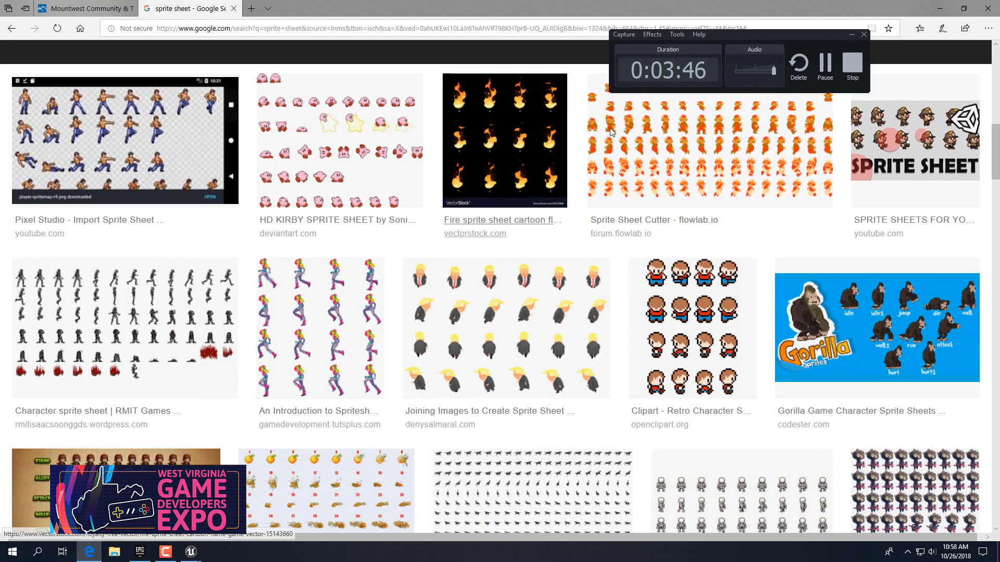
click(852, 34)
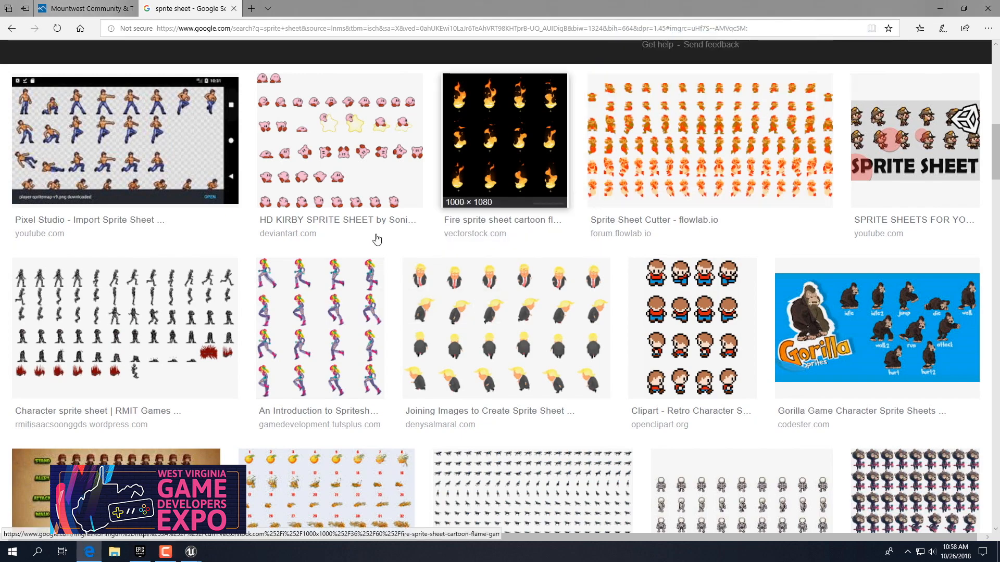
scroll(330, 261, up, 10)
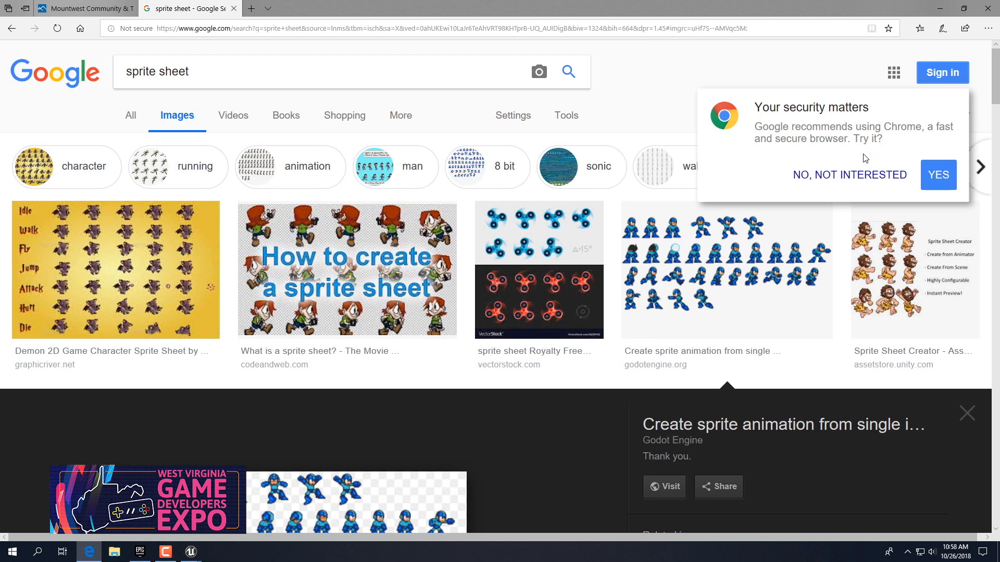
click(848, 177)
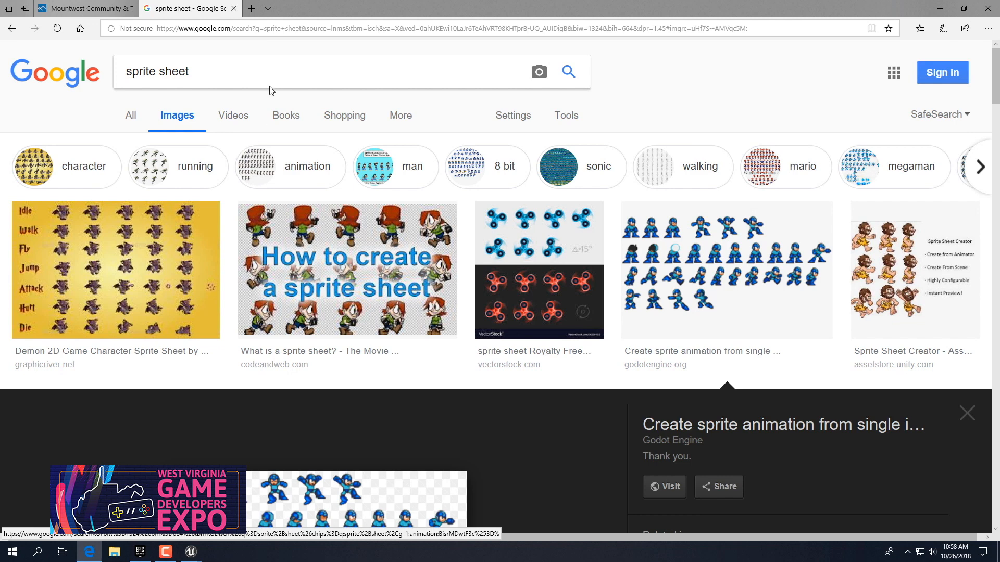
click(237, 82)
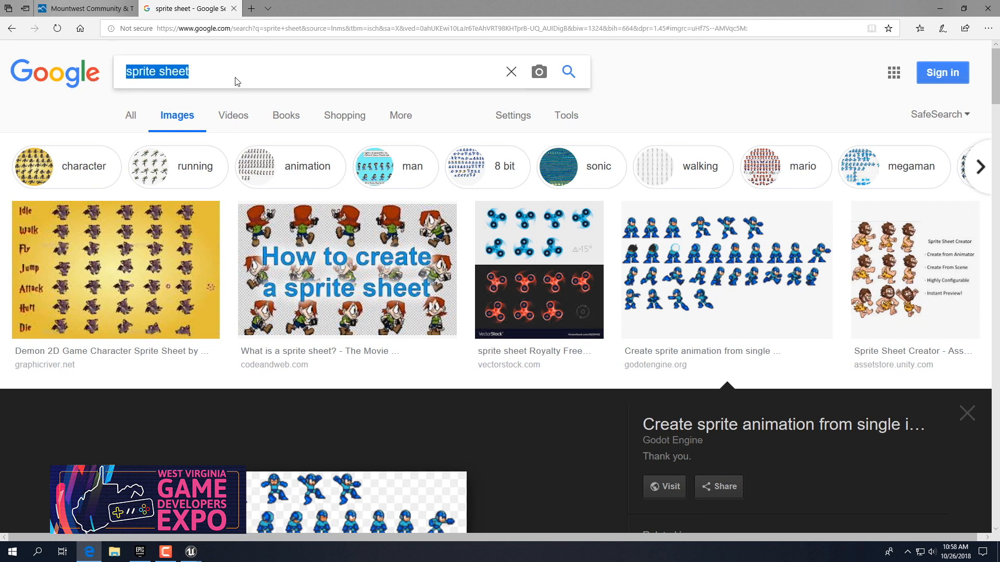
text(coin sp)
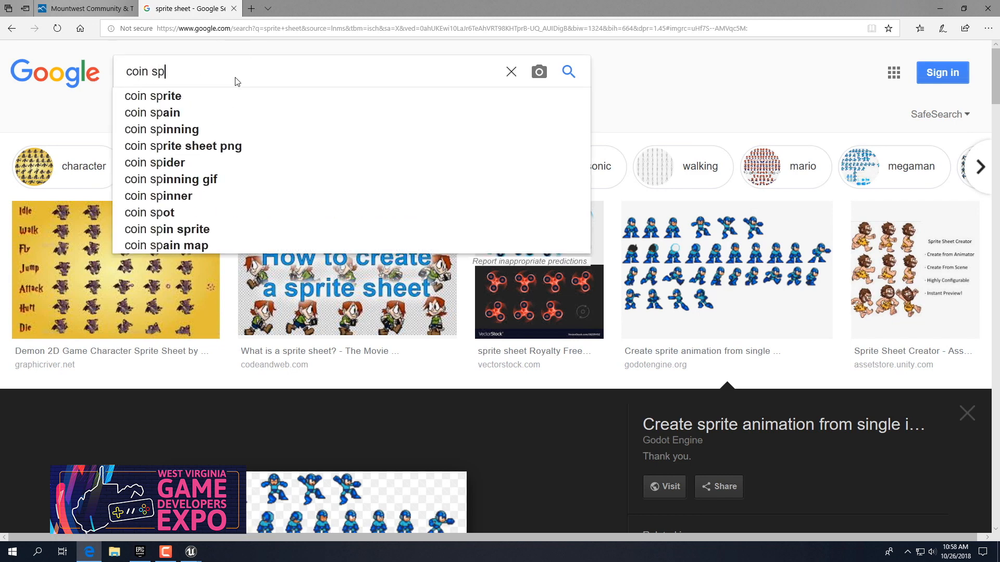
text(rite)
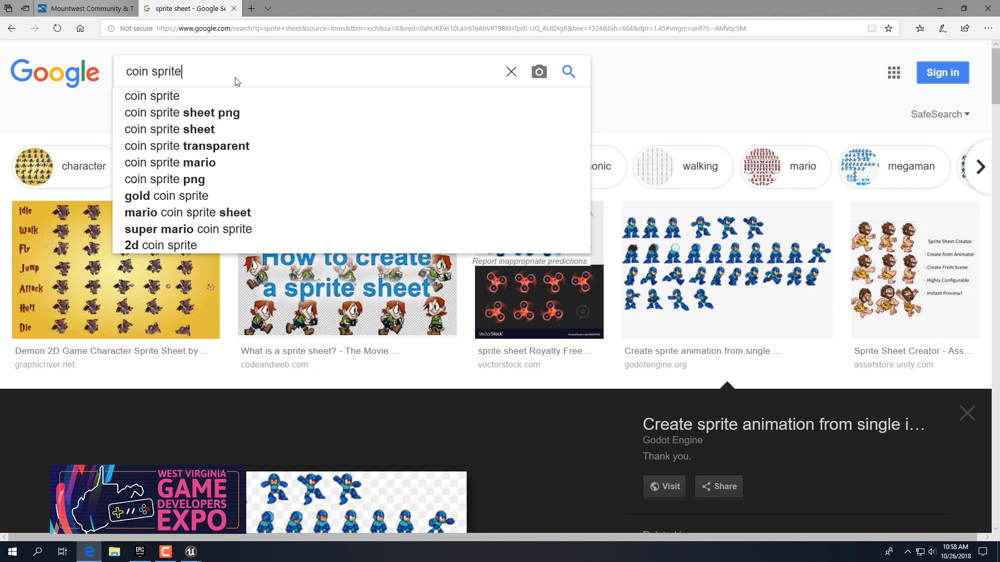
key(Down)
key(Down)
key(Return)
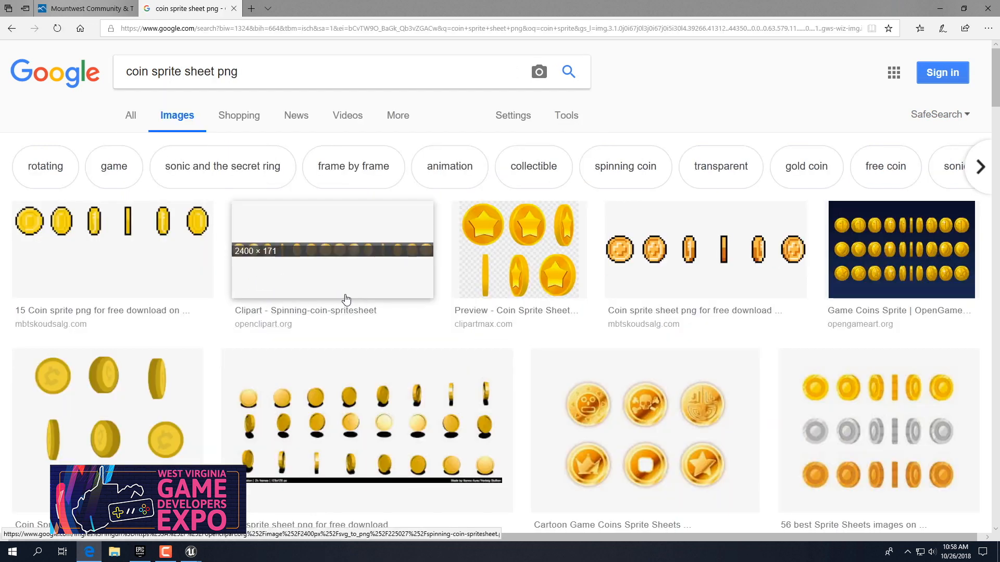
Save the 700 × 200 pixel-art coin sprite sheet from mbtskoudsalg.com to the Desktop as a PNG named coin-sheet
click(698, 256)
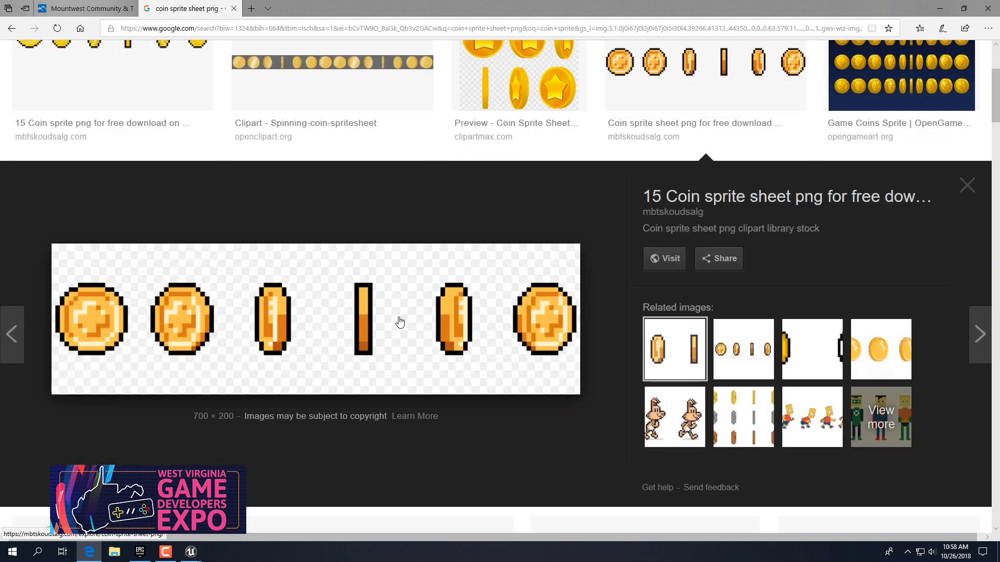
right_click(363, 325)
click(404, 459)
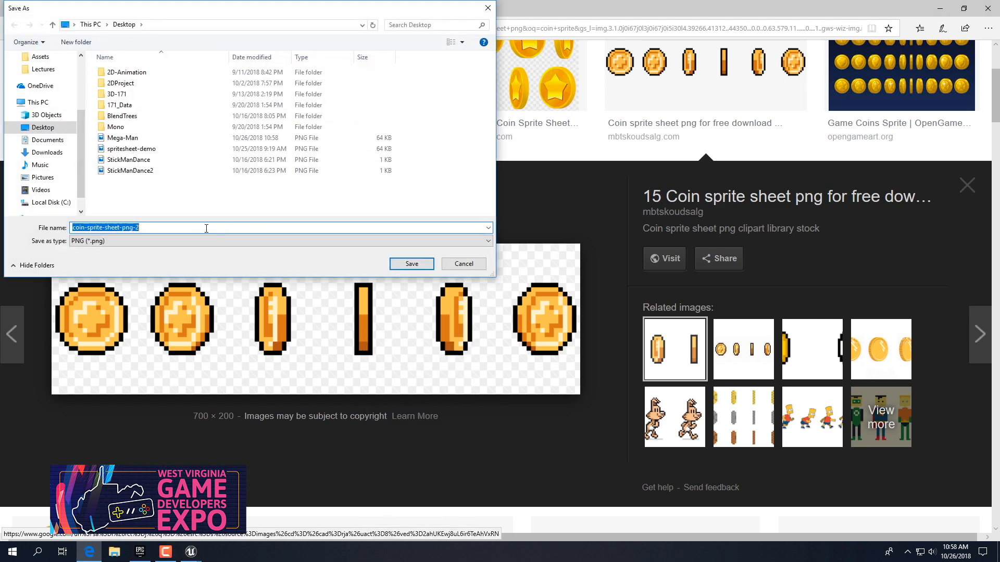
text(coin-sheet)
key(Return)
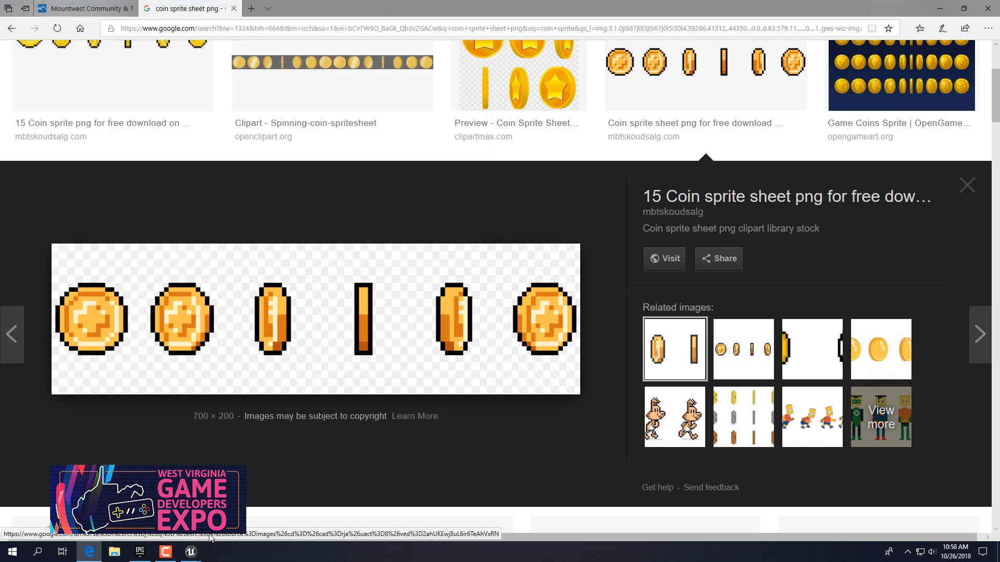
Switch to the Unreal Editor and examine the 2D side scroller level around the character and platform
click(192, 553)
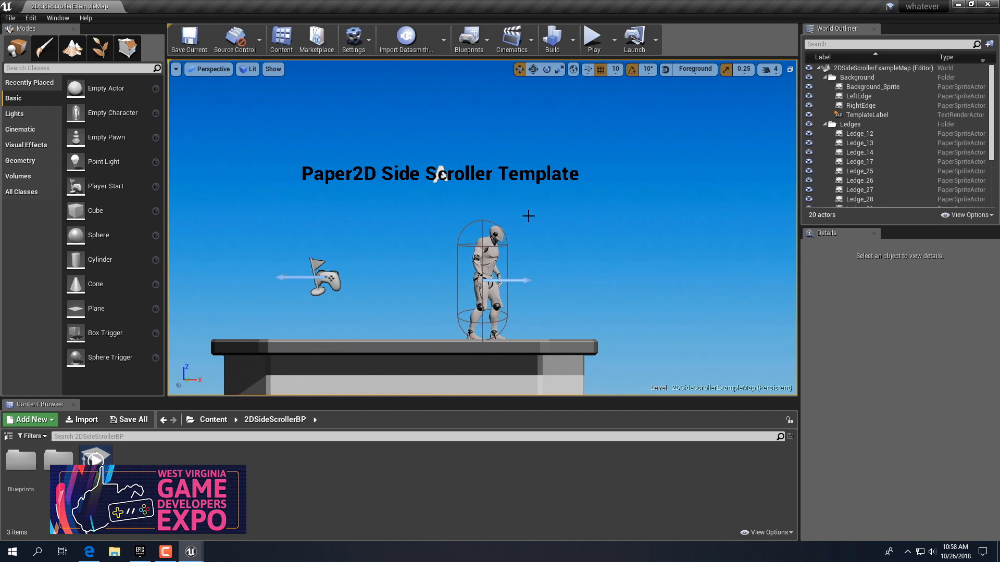
right_drag(549, 212, 522, 176)
key(s)
key(d)
key(w)
key(a)
key(s)
key(d)
key(w)
key(s)
key(w)
mouse_move(522, 176)
middle_down()
mouse_move(557, 211)
mouse_move(424, 99)
mouse_move(312, 197)
mouse_move(565, 191)
mouse_move(523, 205)
mouse_move(518, 195)
middle_up()
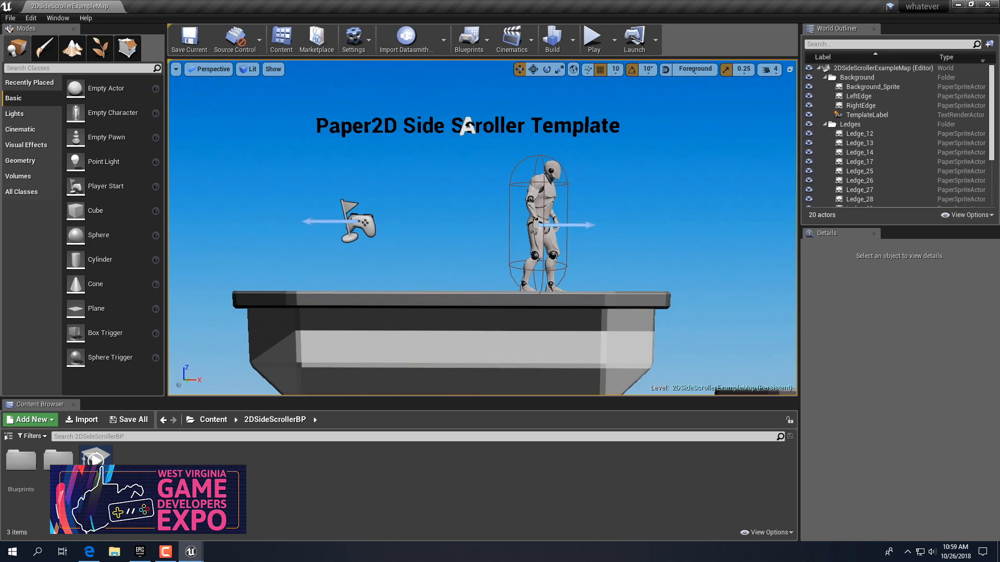
scroll(522, 174, down, 5)
scroll(522, 173, up, 3)
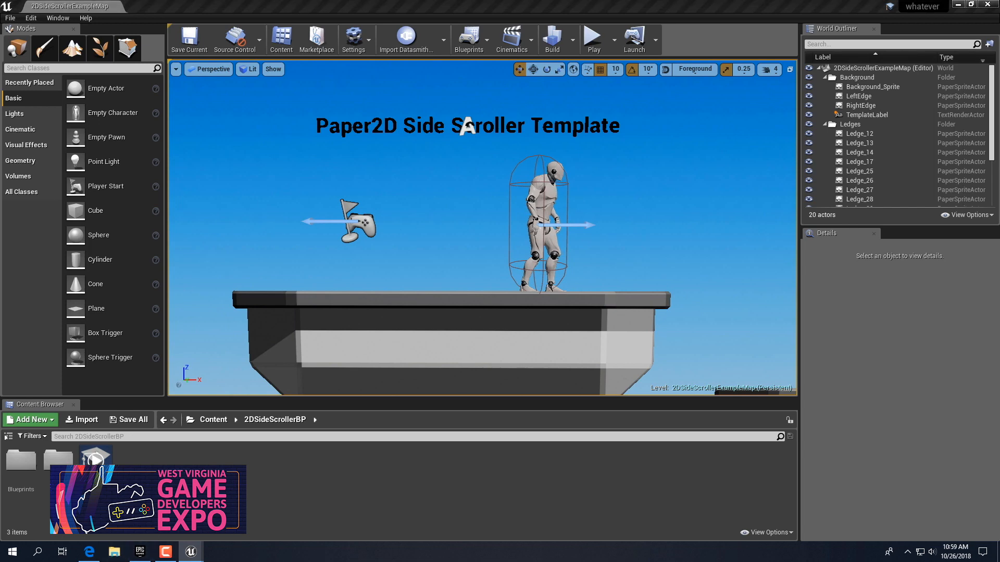
Import coin-sheet and Mega-Man from File Explorer's recent files into the project's 2DSideScrollerBP content folder
click(114, 551)
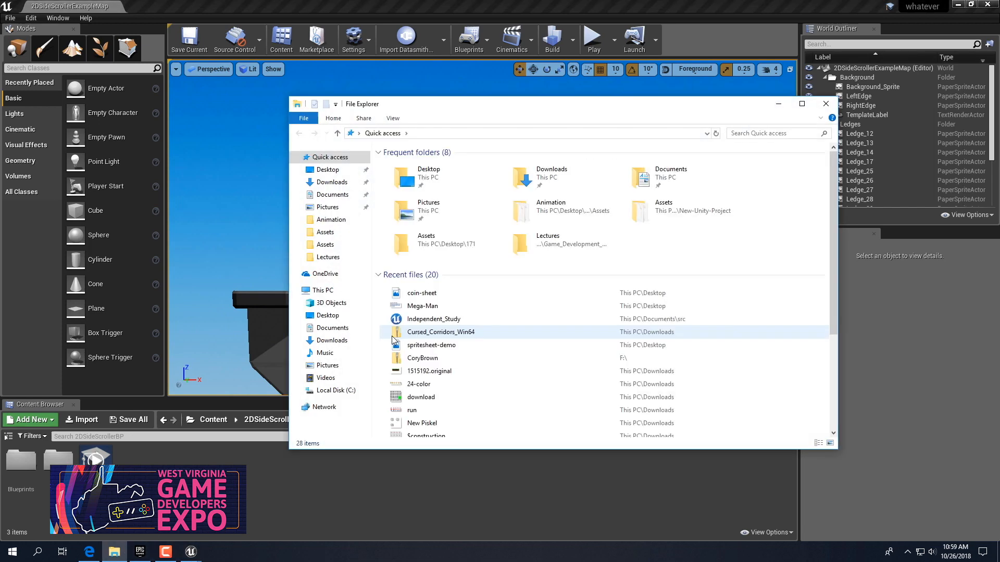
drag(538, 100, 631, 43)
click(513, 240)
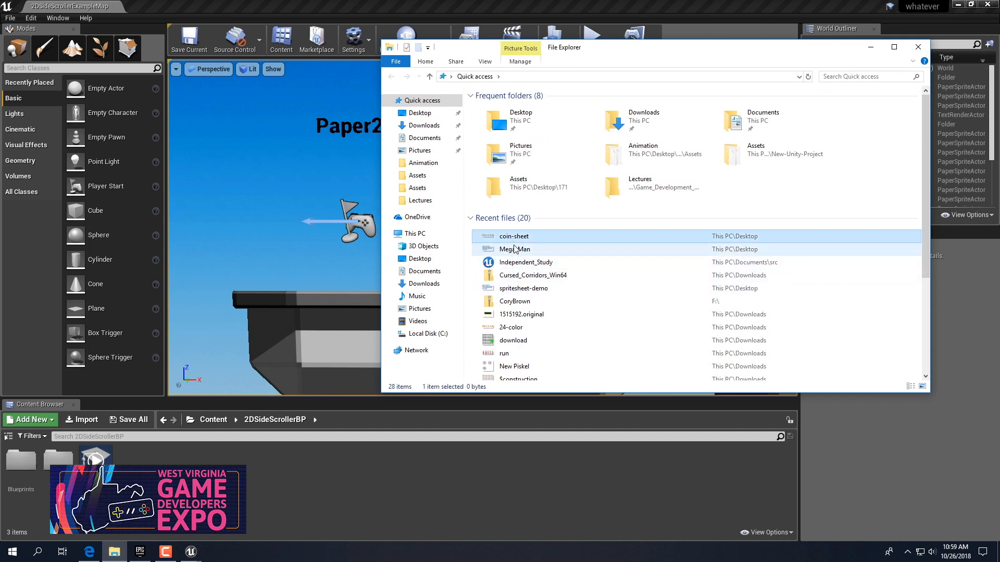
ctrl+click(518, 251)
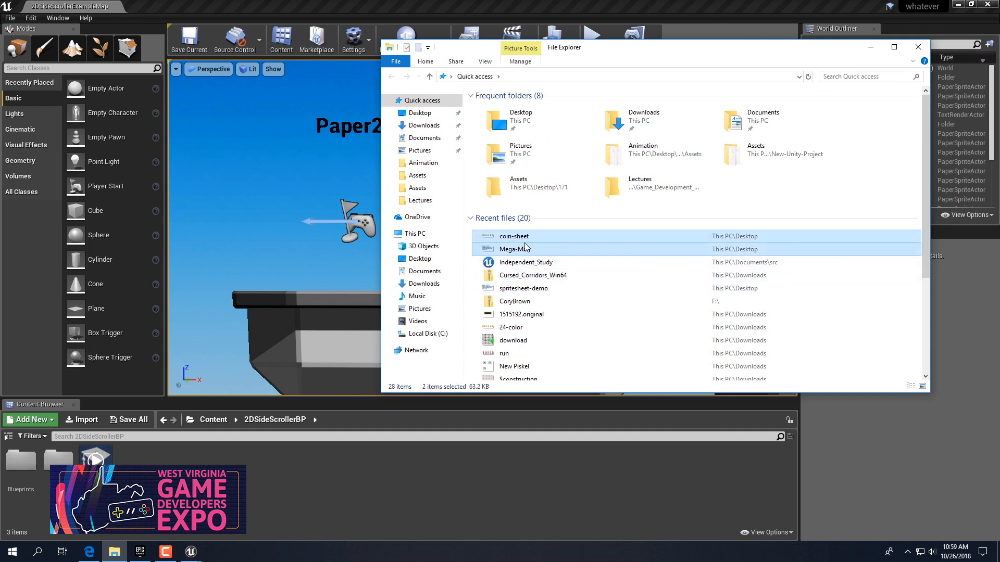
drag(526, 241, 395, 447)
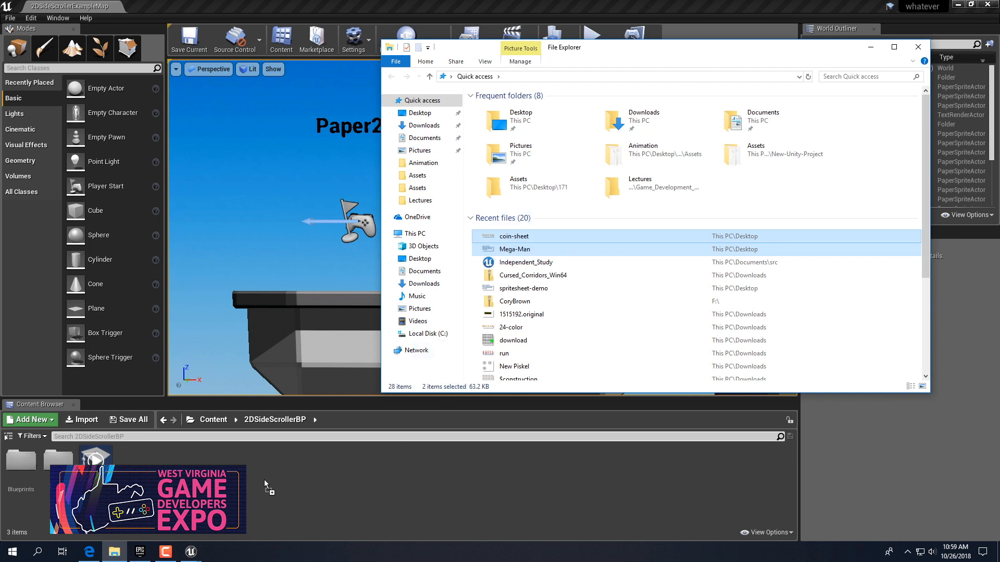
drag(264, 479, 264, 479)
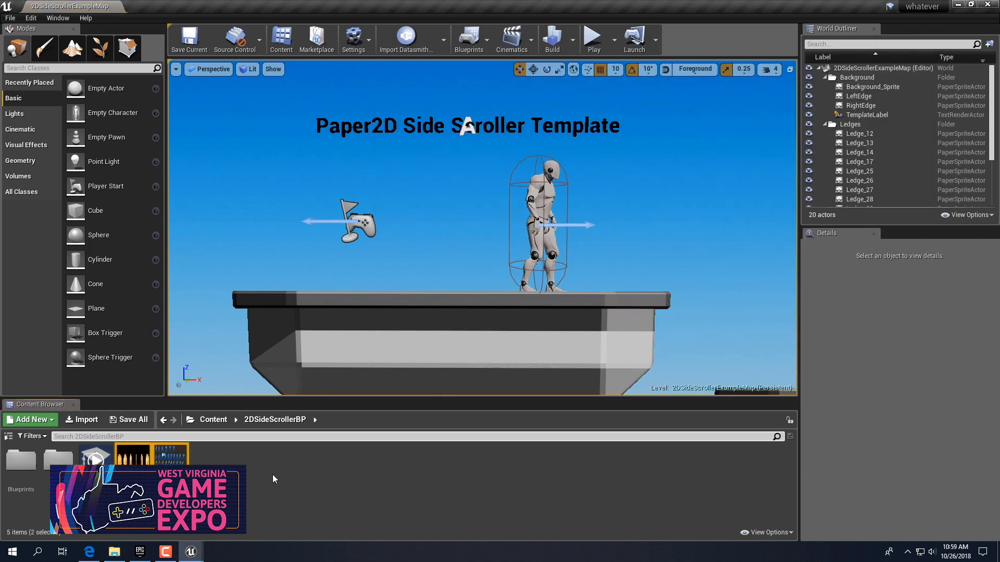
click(271, 476)
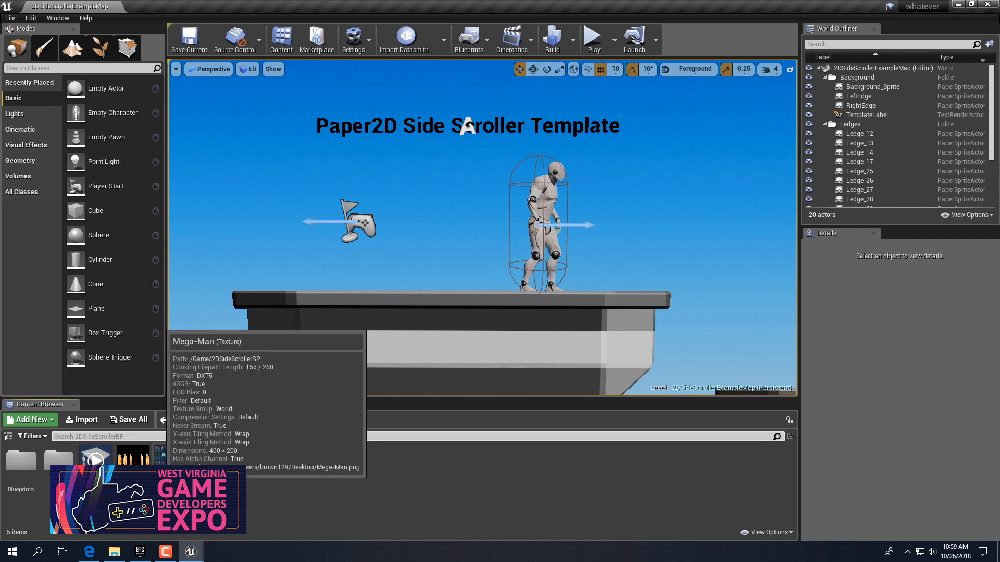
Extract individual sprites from the coin-sheet texture using the Auto extract mode and the default naming template
click(135, 459)
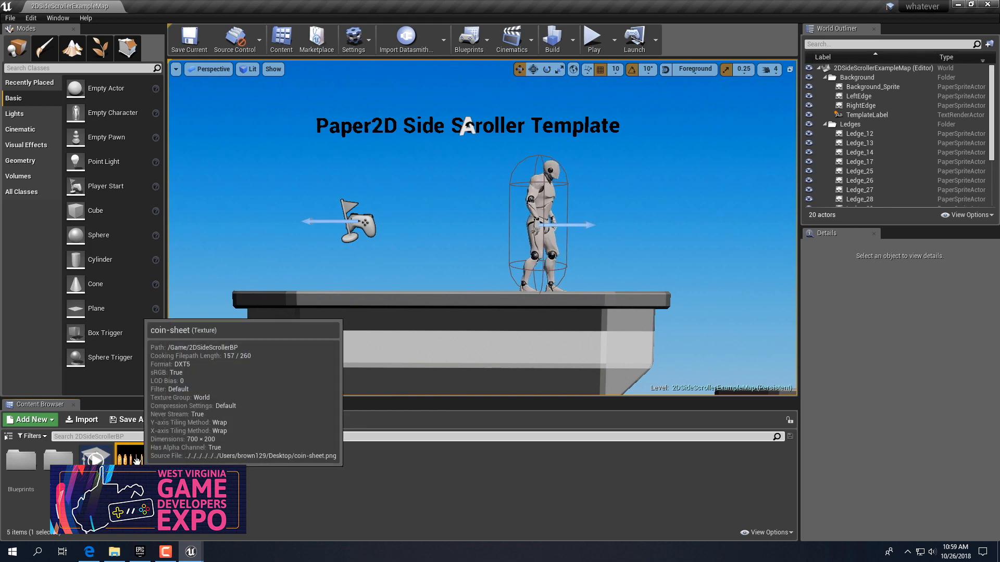
right_click(136, 460)
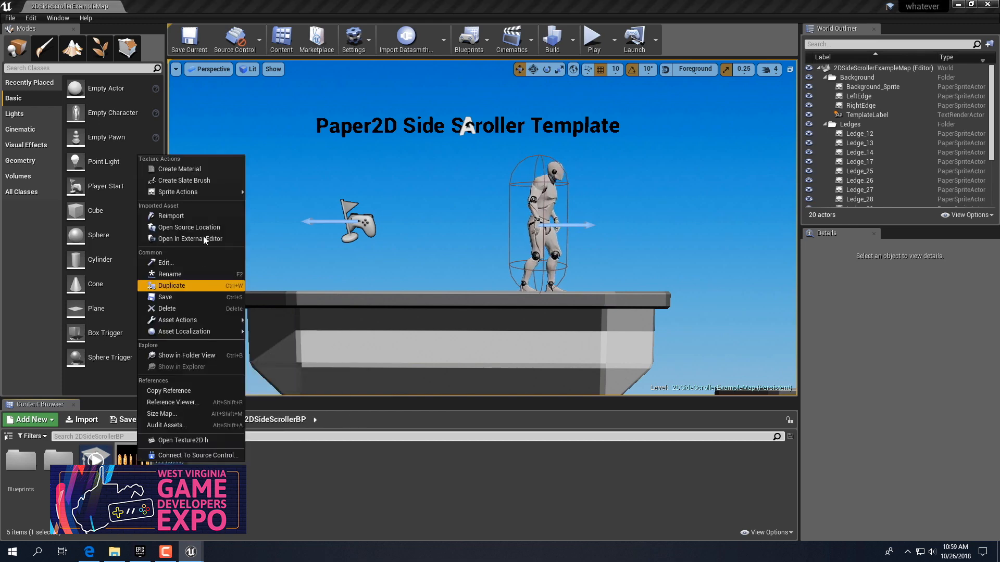
mouse_move(185, 195)
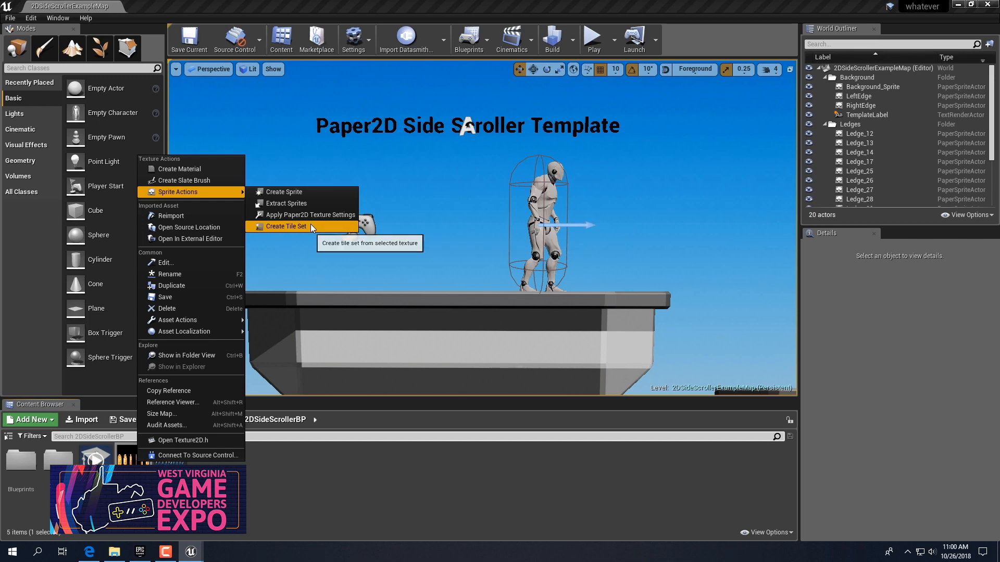
click(317, 203)
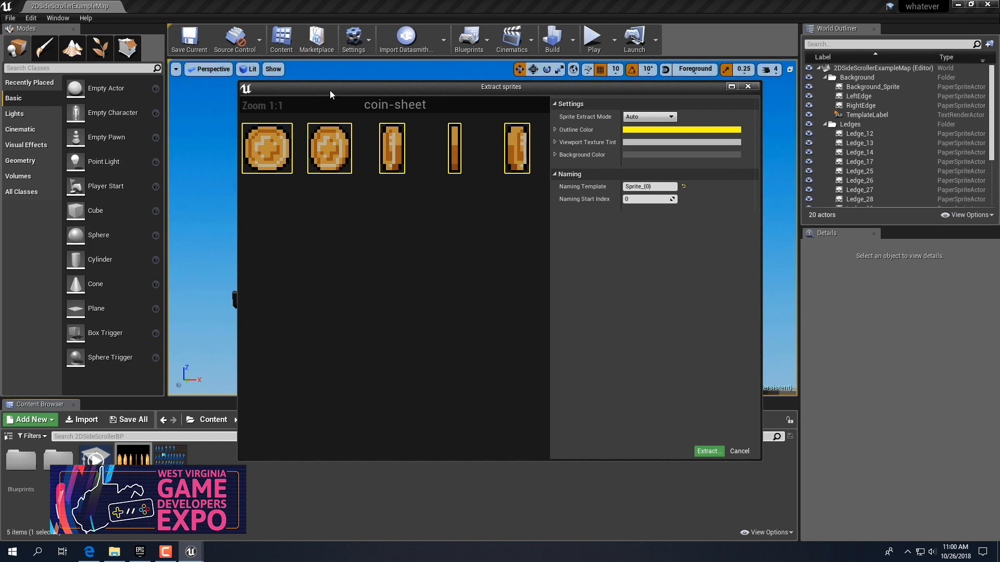
drag(330, 89, 311, 85)
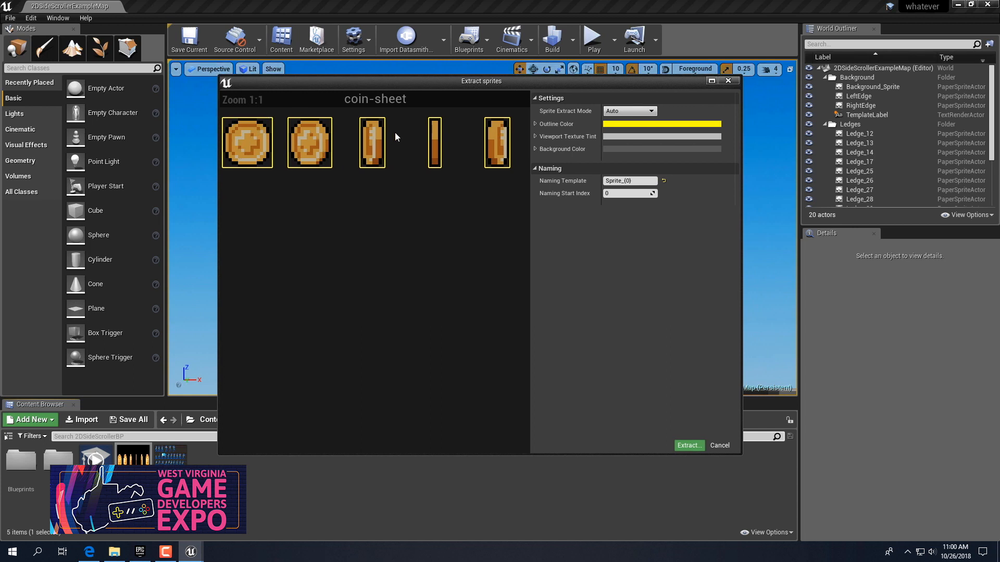
click(689, 446)
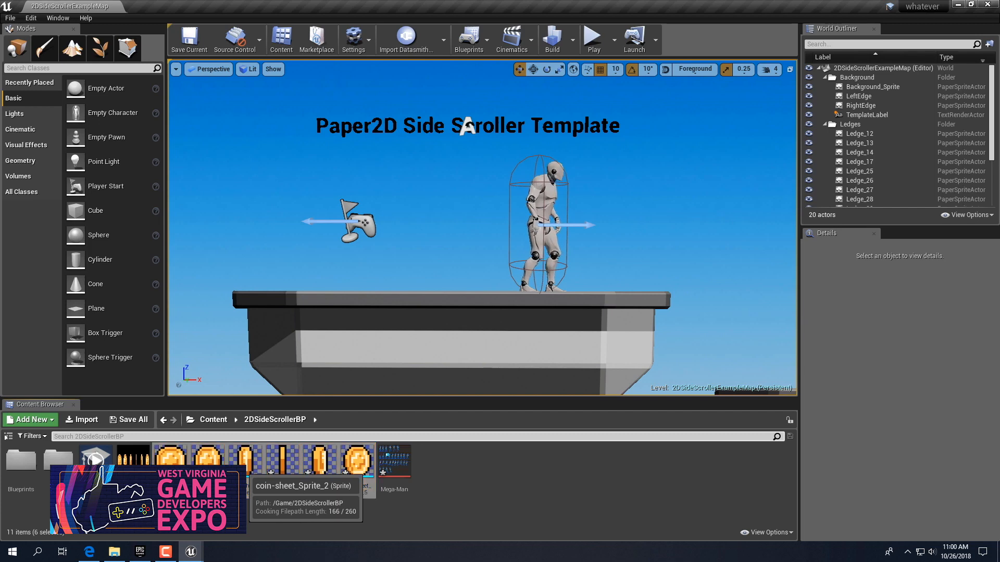
Create a flipbook from all the extracted coin sprites and name it Coin-Turn
right_click(243, 472)
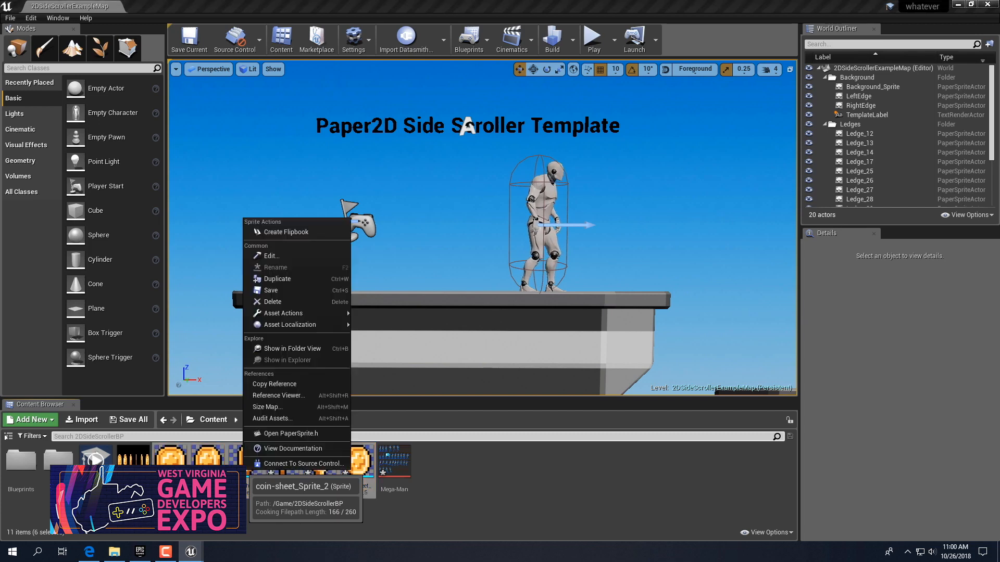
click(285, 232)
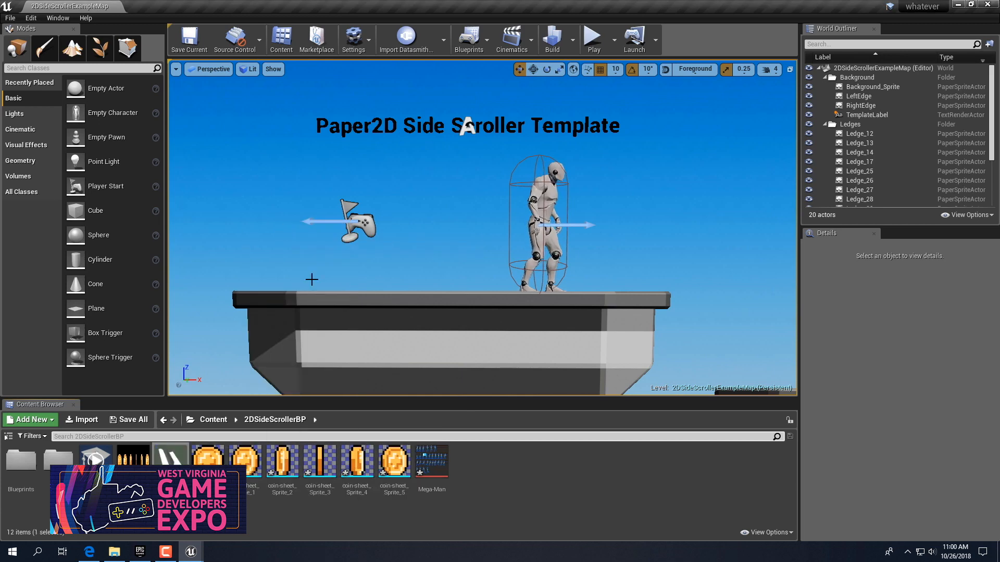
key(Return)
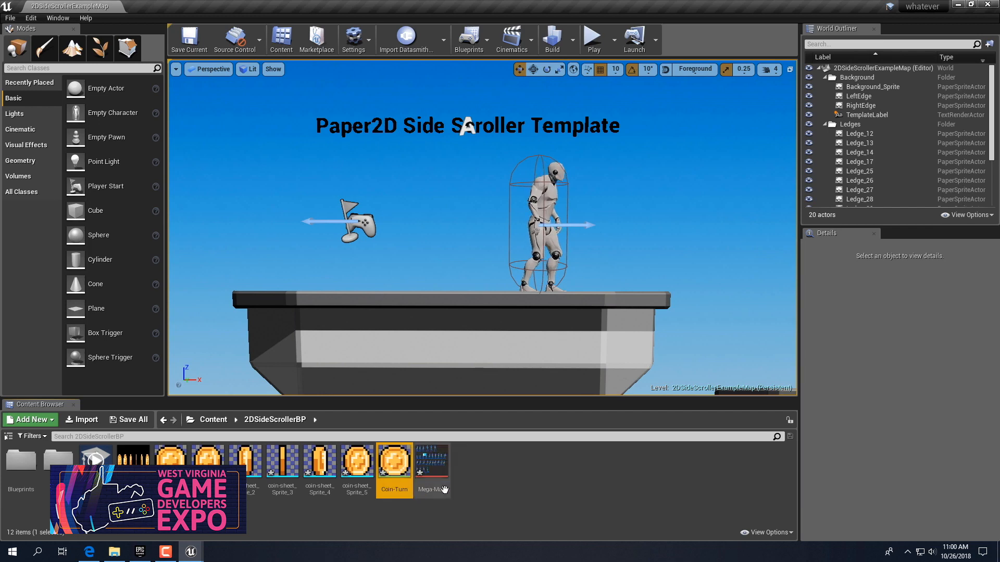
Preview the Coin-Turn flipbook in the level between the player start and the character, and delete the placed actor
drag(405, 483, 356, 204)
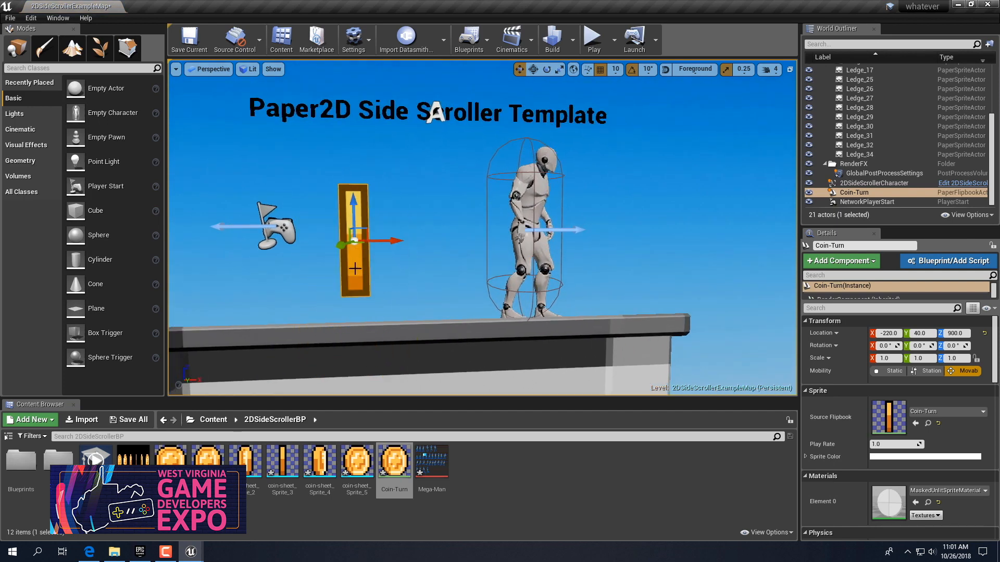
scroll(376, 272, down, 3)
alt+drag(504, 267, 510, 269)
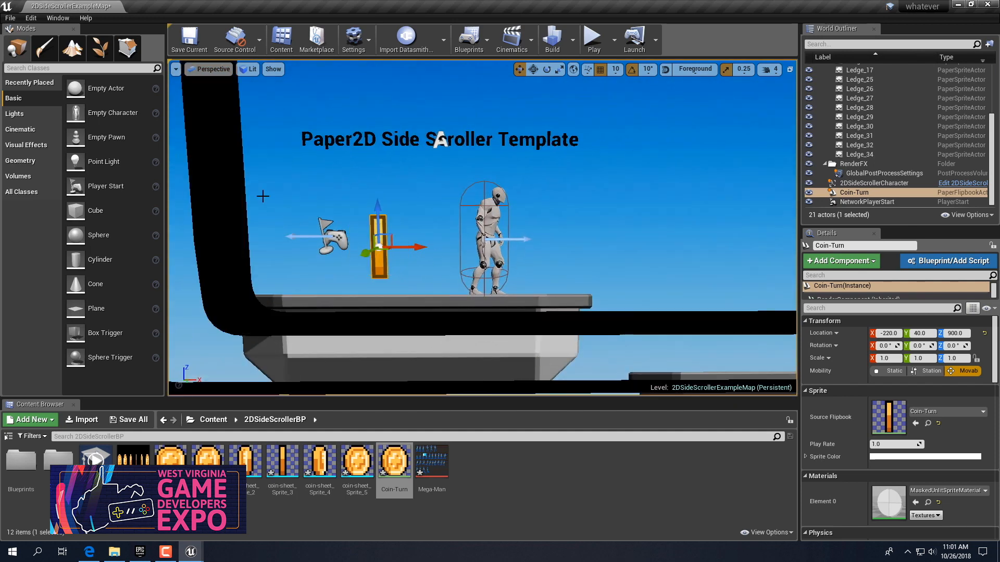
key(Delete)
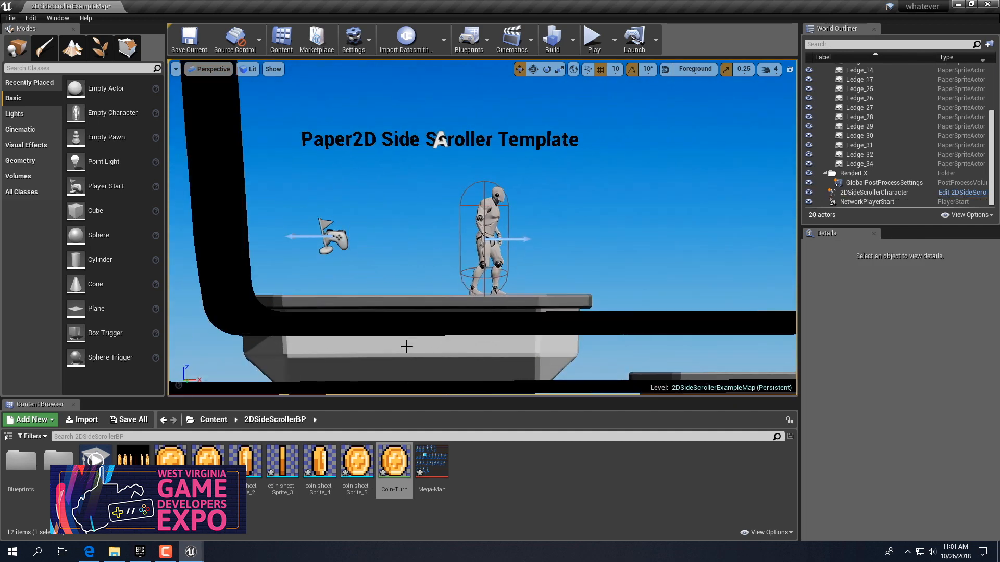
right_drag(457, 297, 458, 296)
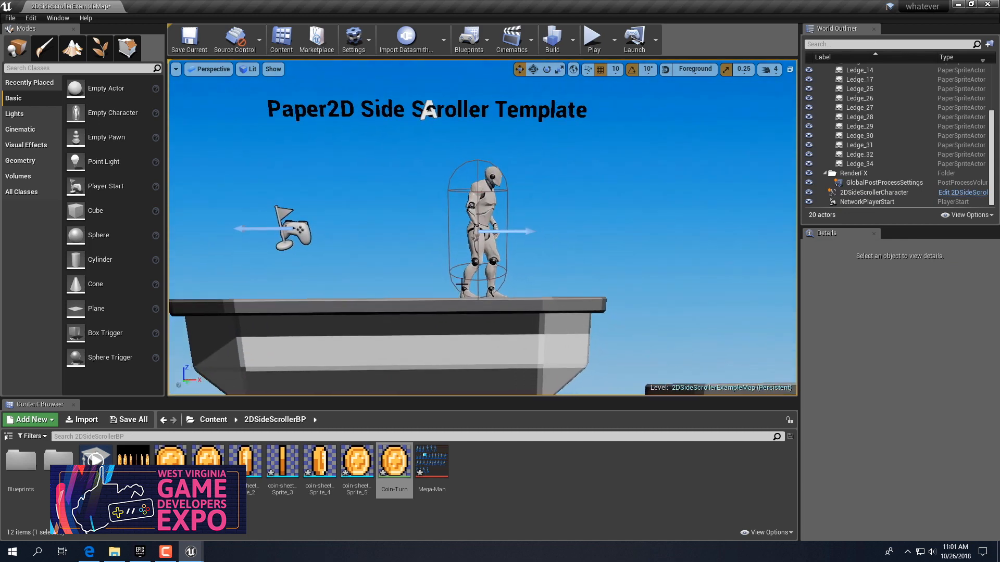
Extract individual sprites from the Mega-Man texture using the Auto extract mode and the default naming template
right_click(432, 463)
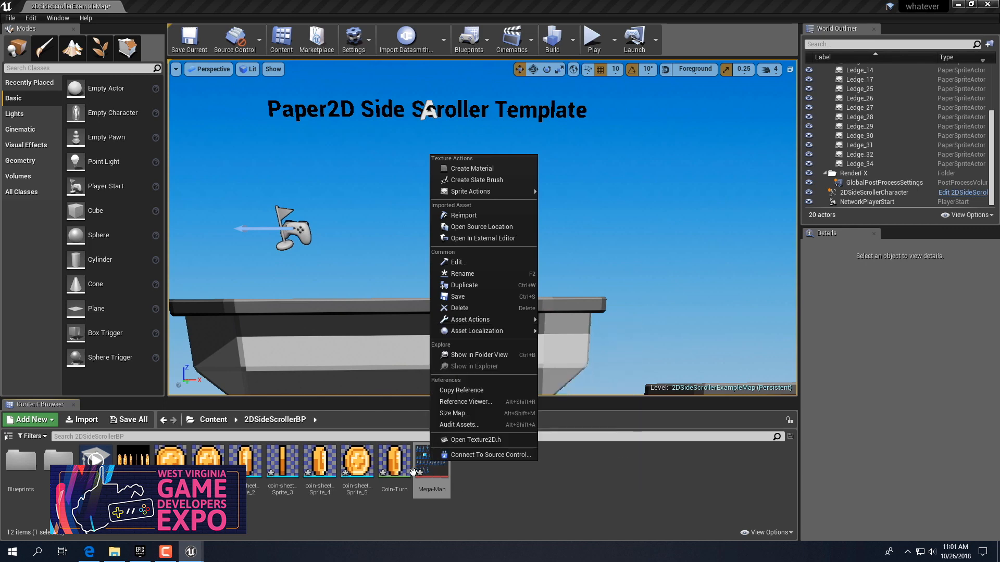
mouse_move(501, 192)
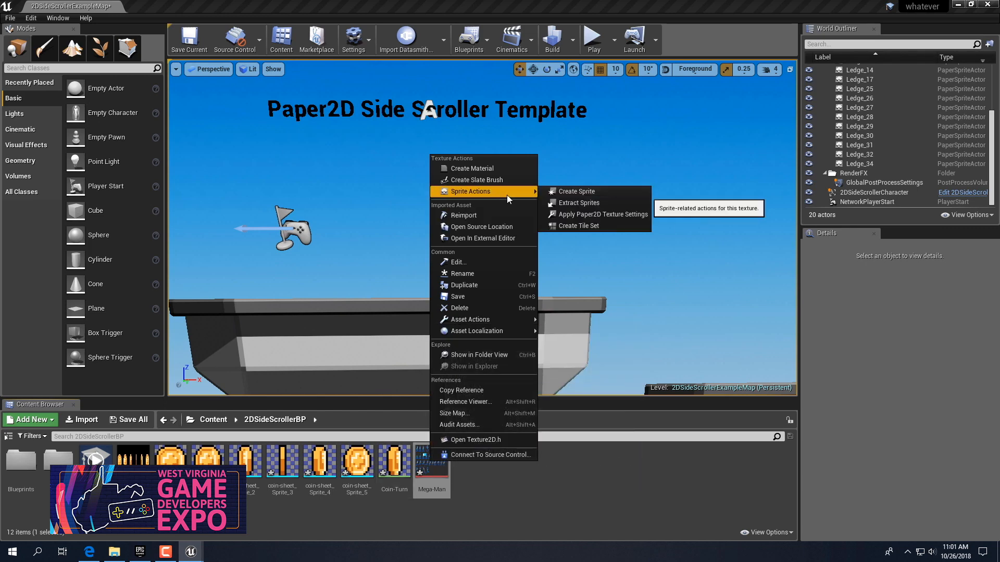
click(572, 203)
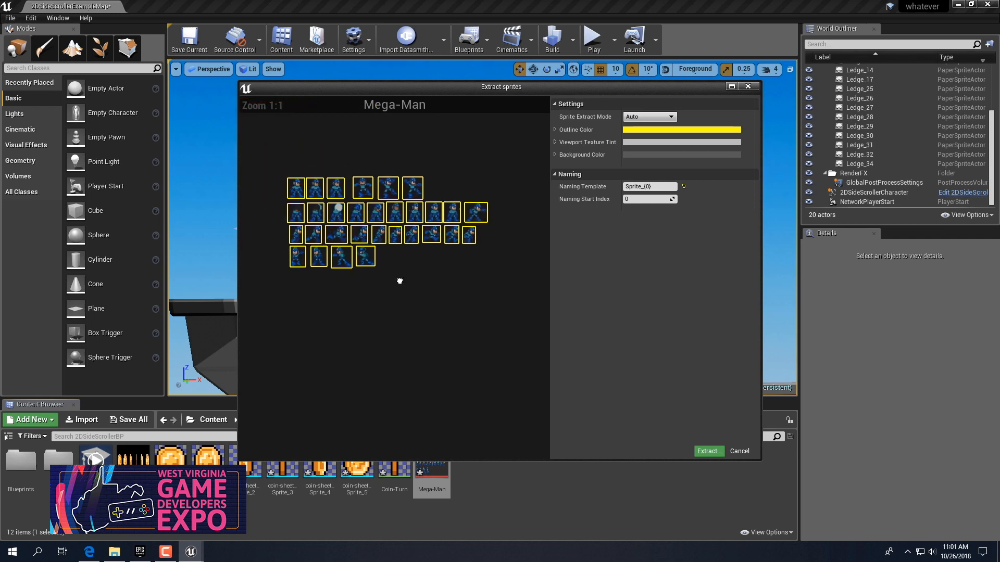
click(708, 451)
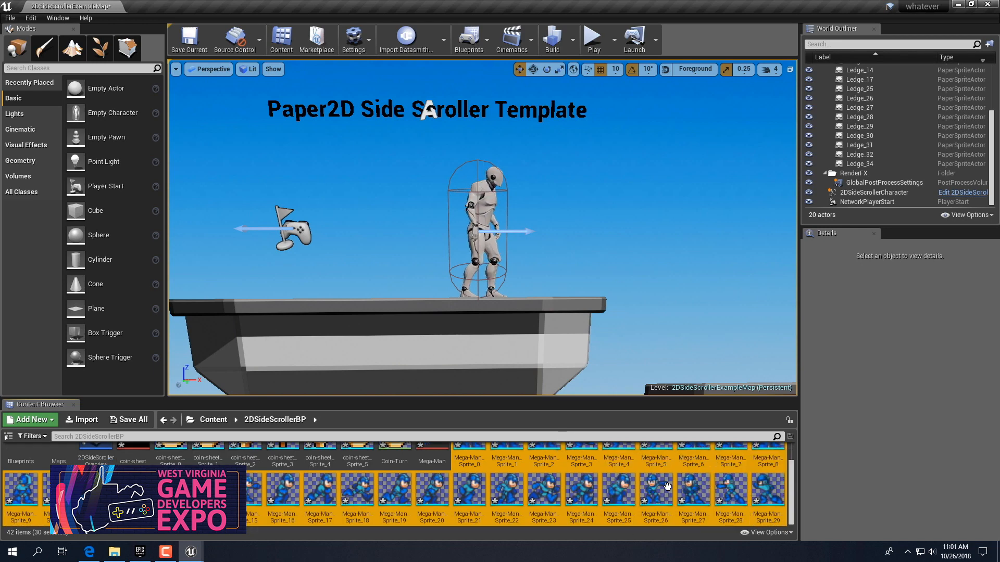
Create a flipbook from Mega-Man_Sprite_0, Mega-Man_Sprite_1 and Mega-Man_Sprite_2 and name it Idle
scroll(674, 484, up, 1)
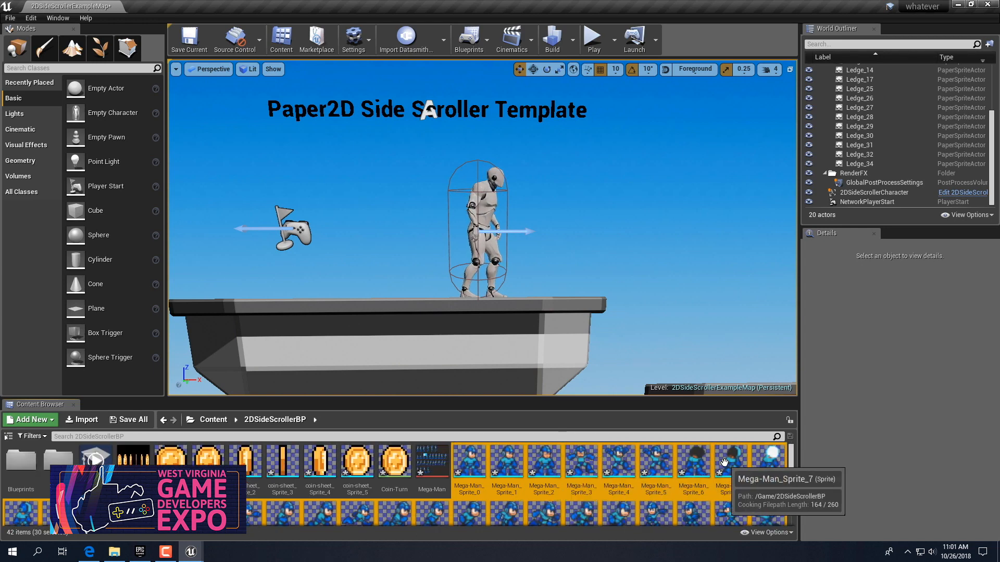
click(503, 461)
click(476, 462)
ctrl+click(511, 462)
ctrl+click(543, 463)
right_click(503, 463)
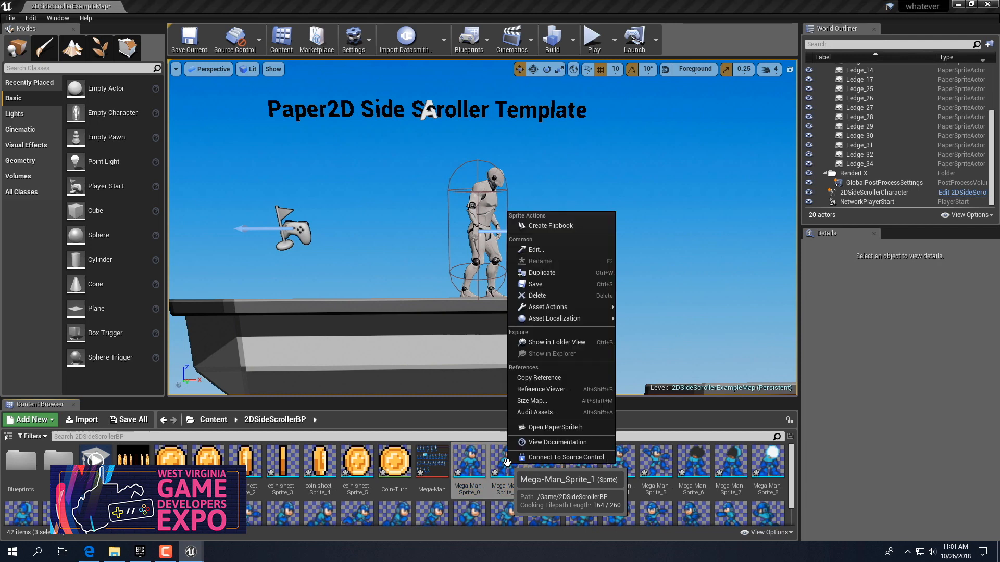
click(552, 228)
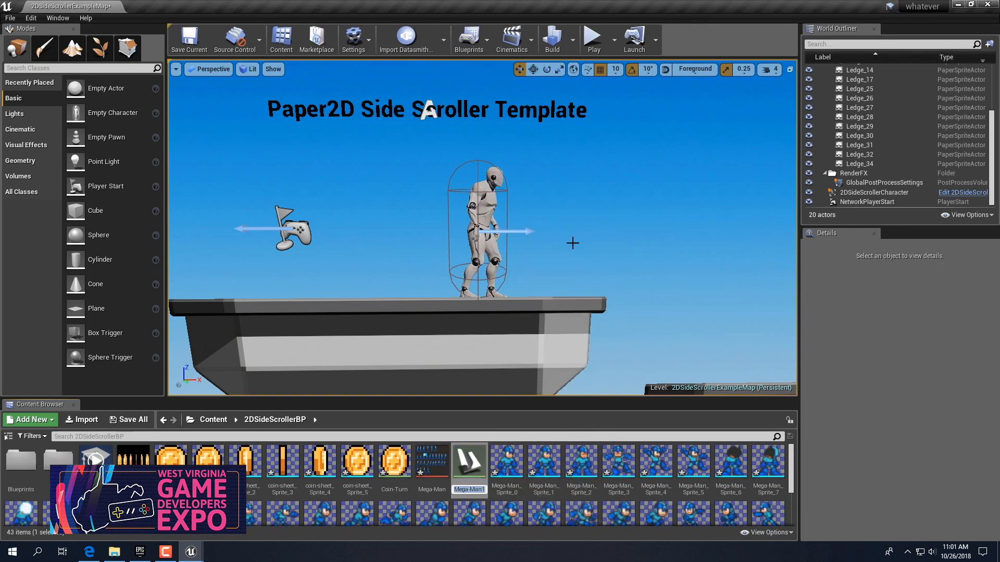
key(BackSpace)
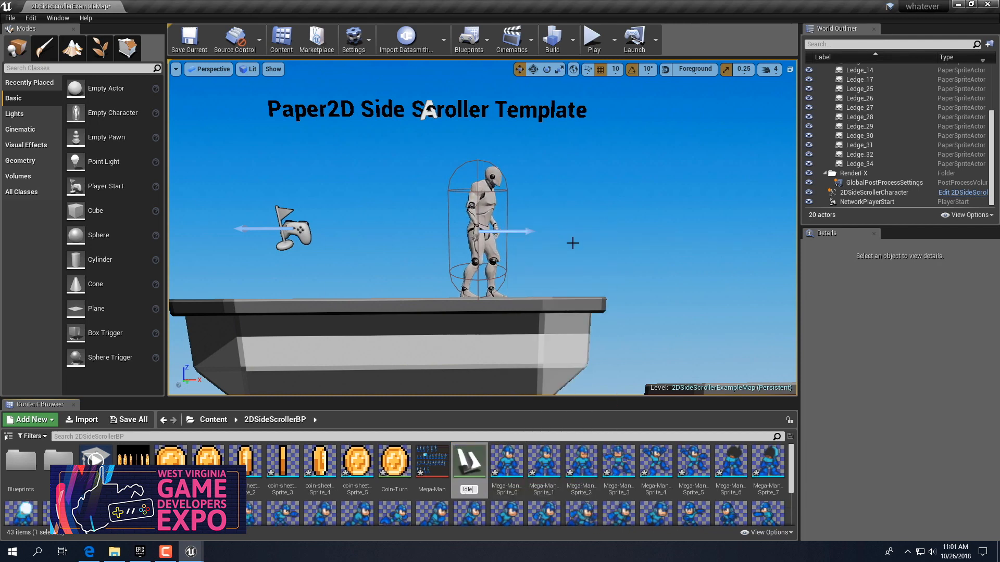
key(Return)
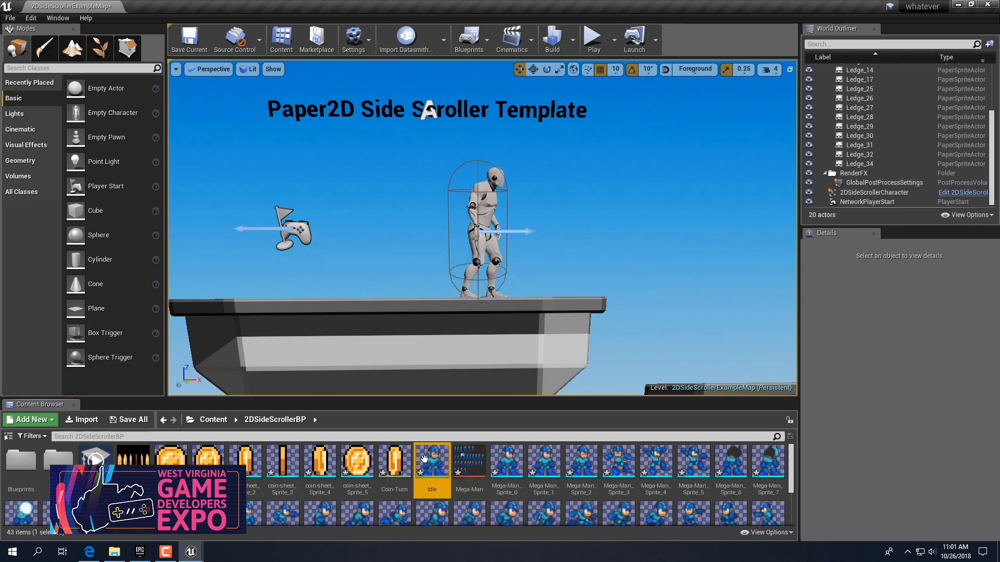
Set the Idle flipbook's Frames Per Second to 5.0, save it and close its editor
double_click(439, 466)
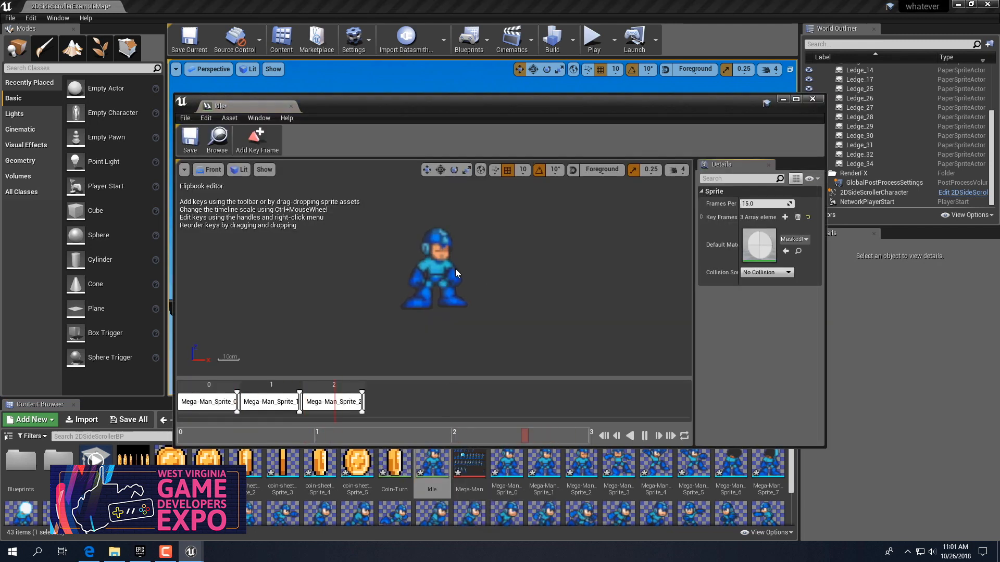
click(764, 203)
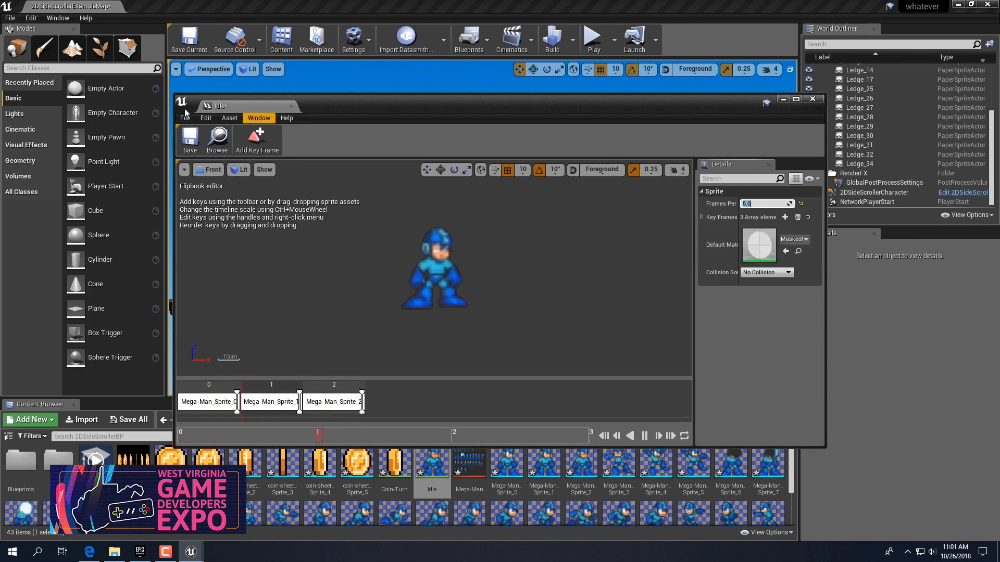
click(190, 142)
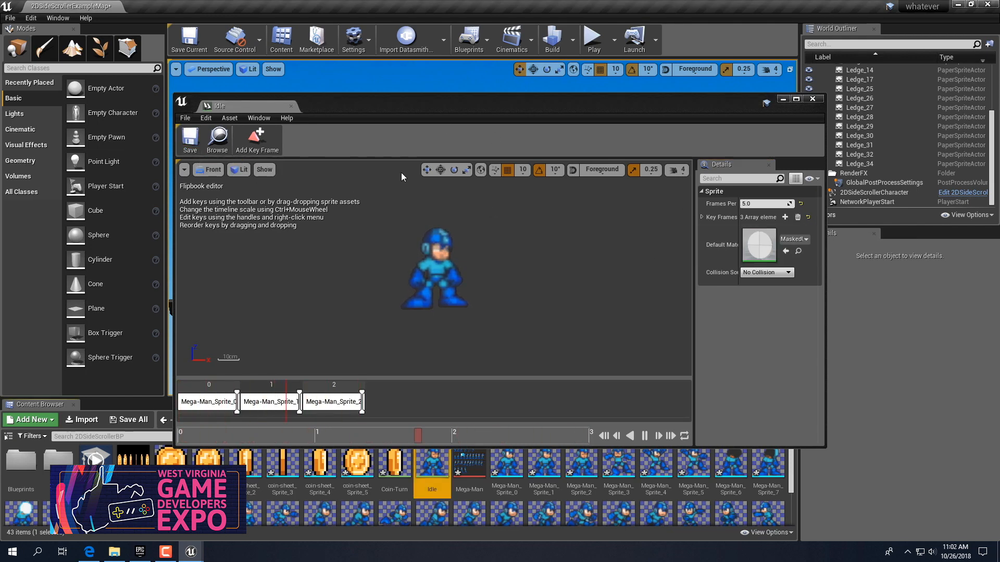
click(291, 107)
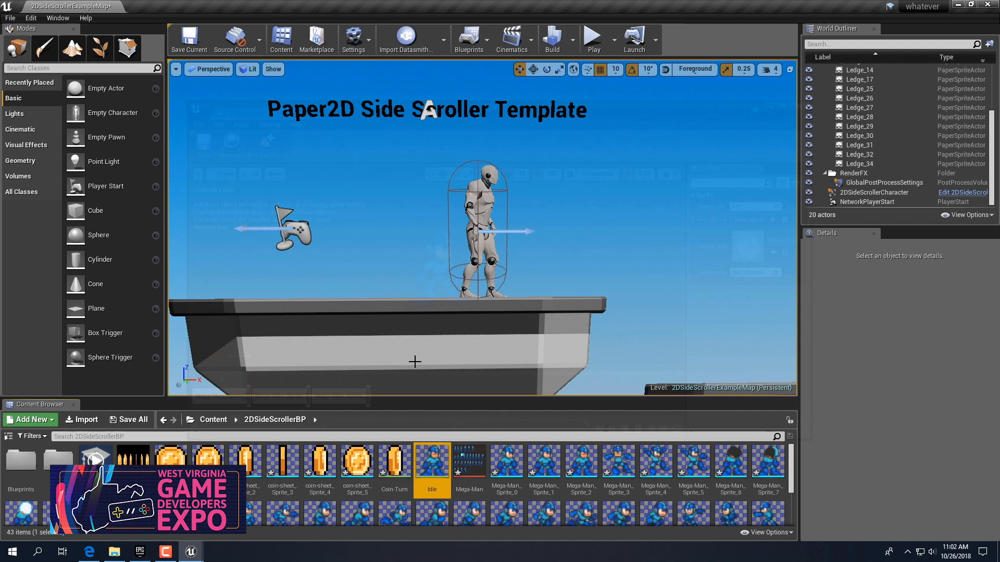
Reopen the Idle flipbook, view its animation with the editor docked beside the level tab, and close it
double_click(435, 467)
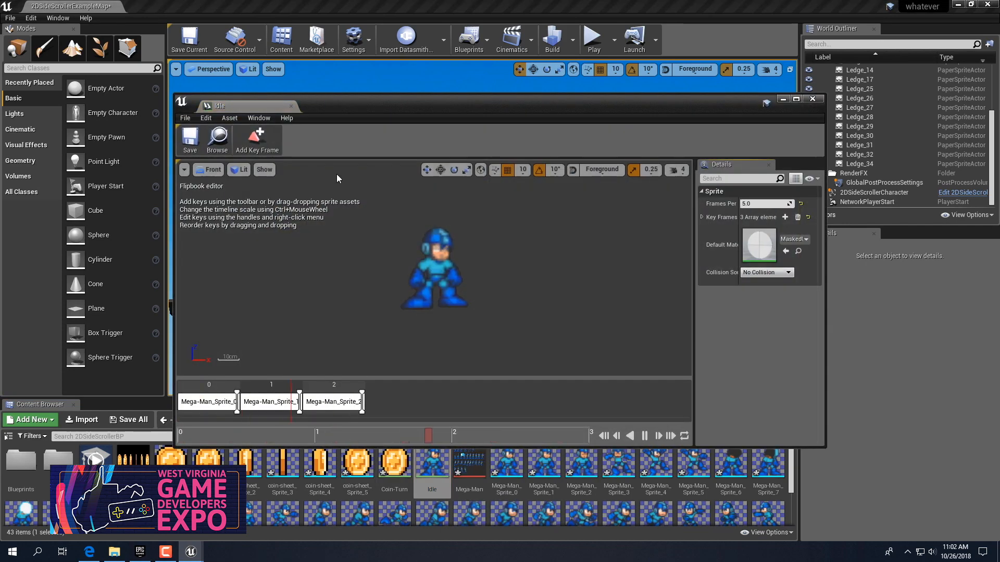
drag(242, 108, 249, 5)
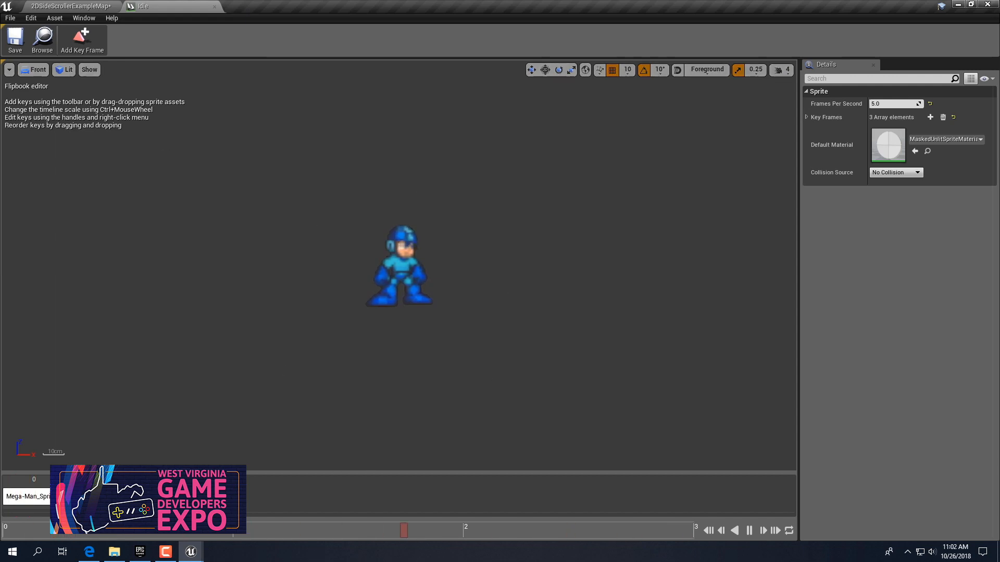
click(214, 7)
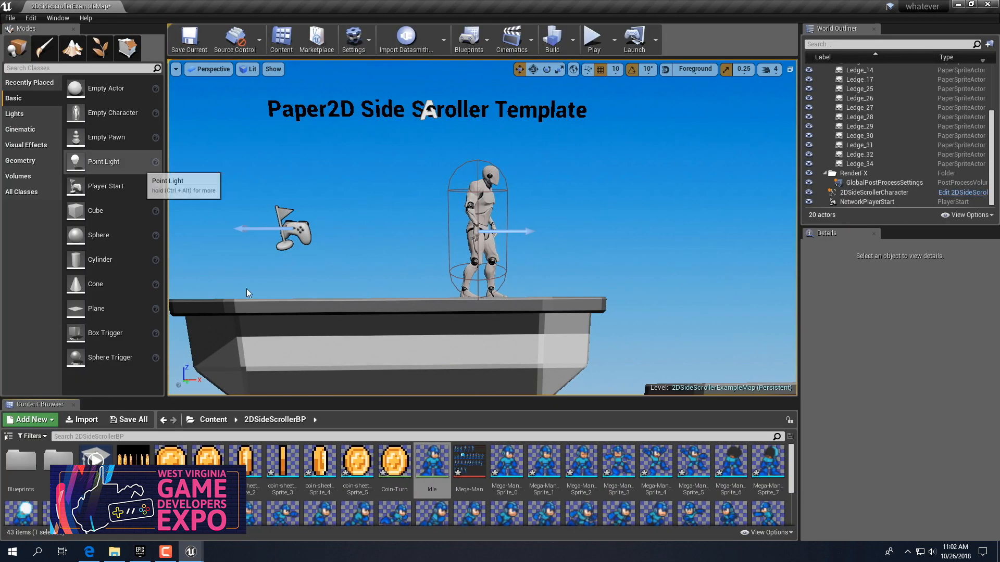
Place the Idle flipbook on the platform near the character at location -220, -40, 820
drag(432, 461, 371, 288)
scroll(297, 319, up, 5)
middle_drag(296, 319, 348, 314)
scroll(353, 312, up, 5)
scroll(353, 311, down, 5)
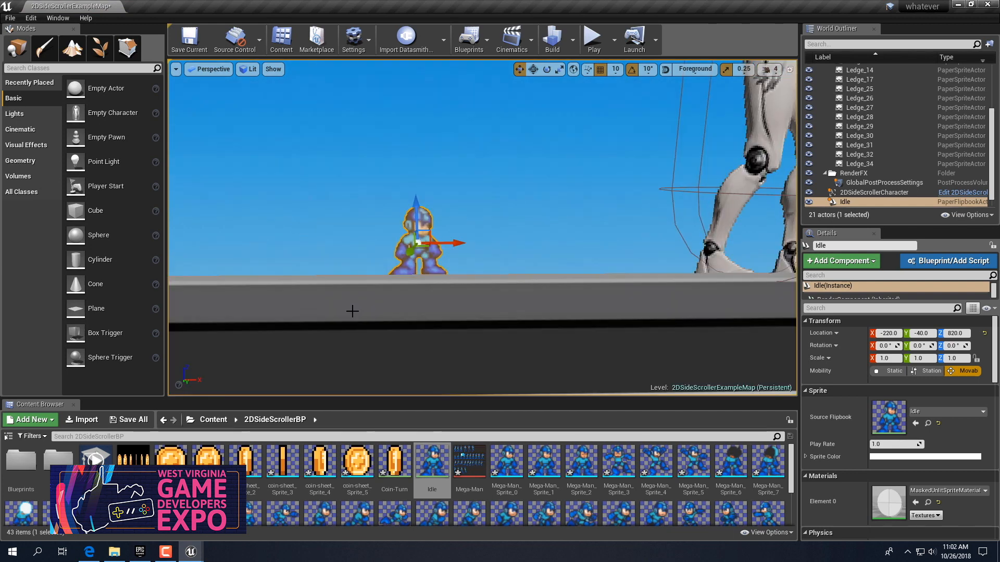
scroll(415, 304, up, 2)
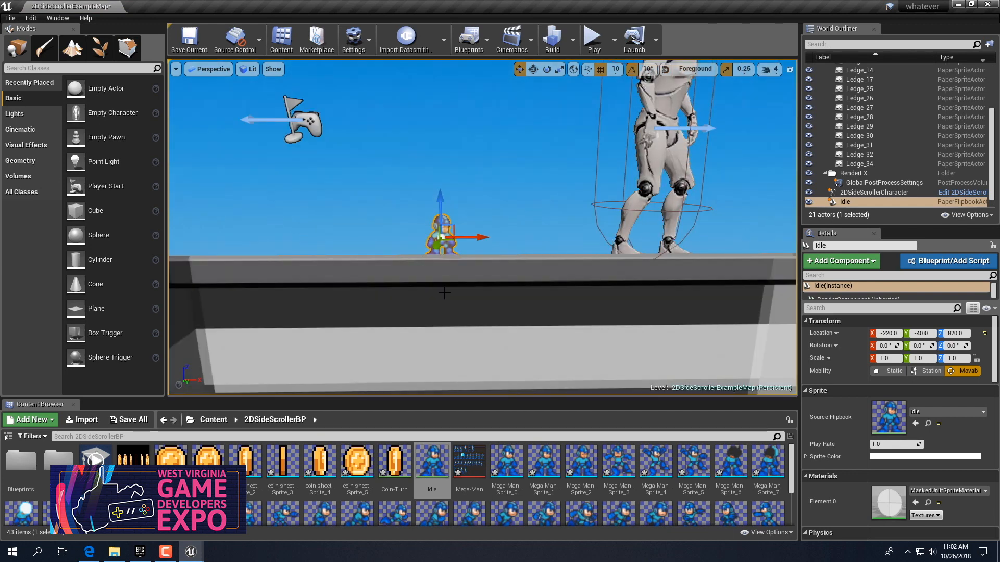
Open the Mega-Man texture from the 2DSideScrollerBP folder and dock its editor beside the level tab
click(472, 463)
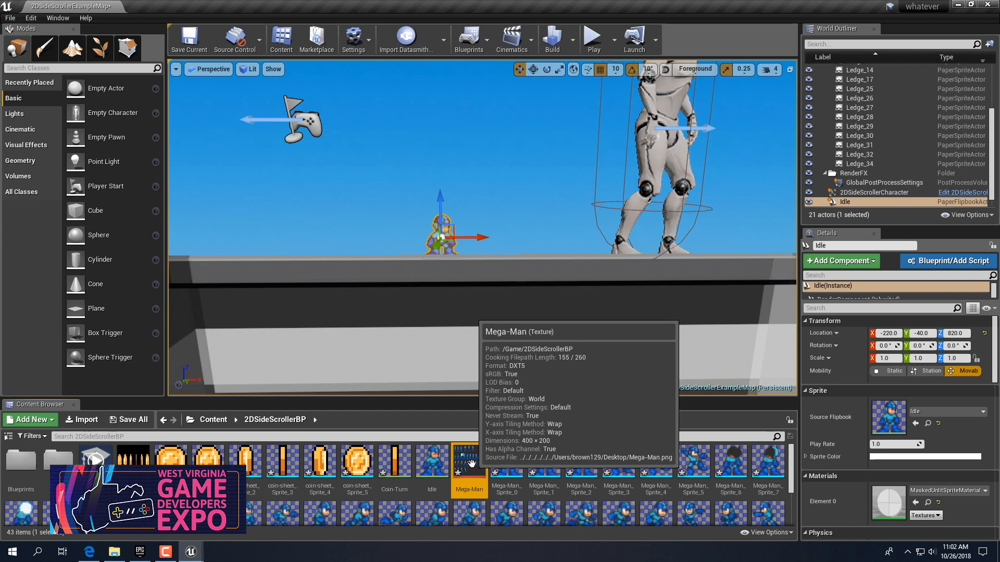
double_click(472, 463)
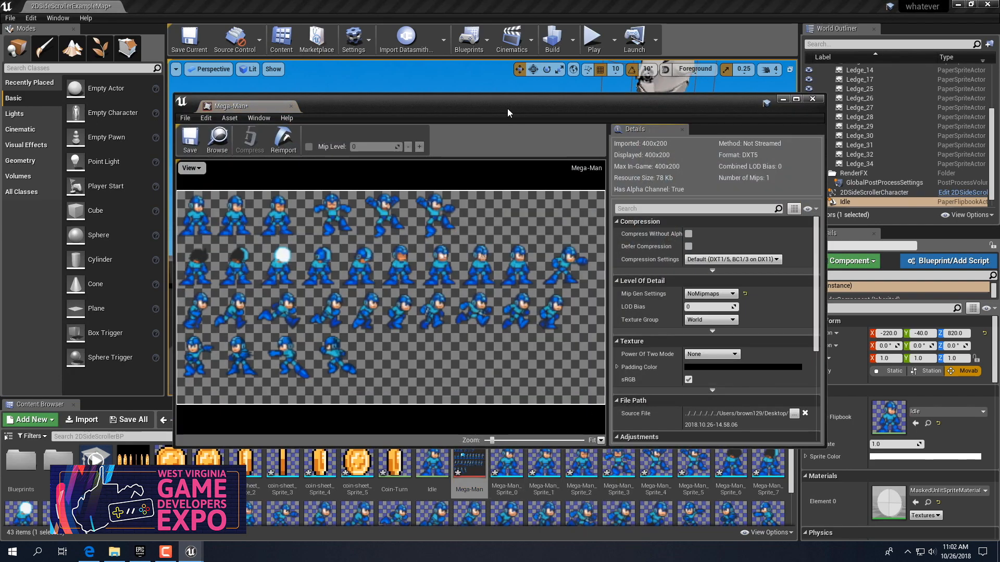
drag(258, 108, 267, 11)
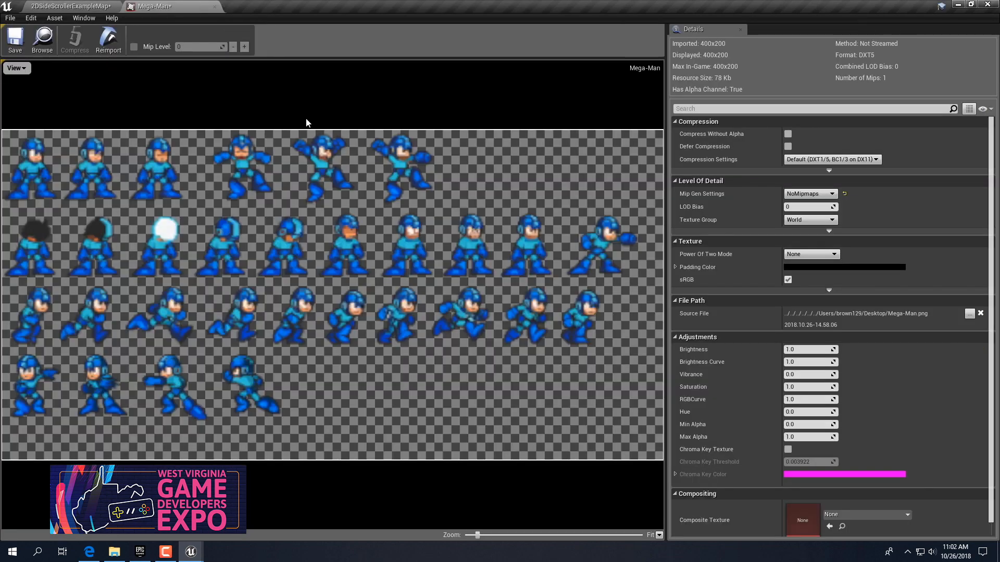
Set the Mega-Man texture's advanced Filter setting to Nearest, save the texture and close its editor
scroll(798, 270, down, 1)
scroll(814, 263, up, 1)
click(829, 230)
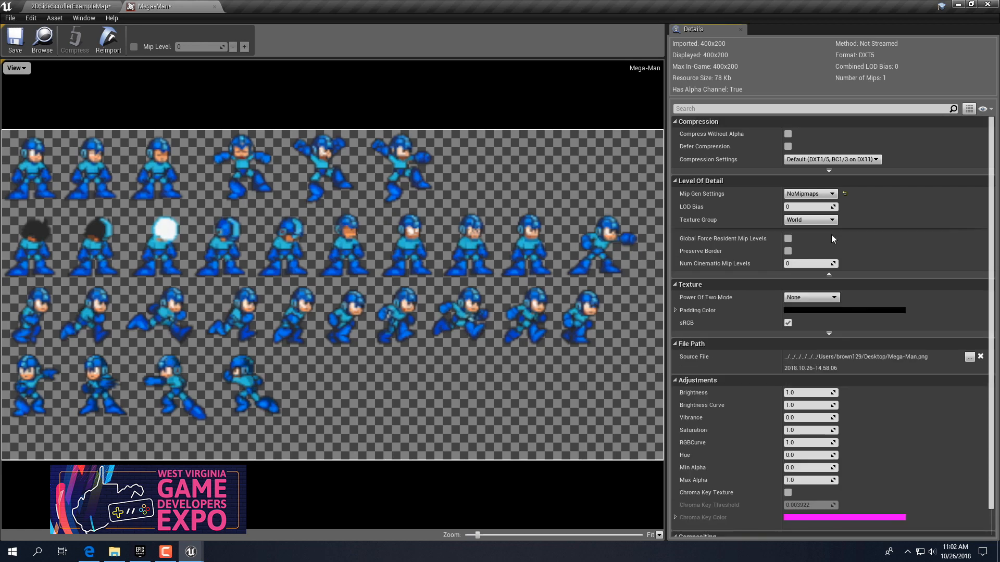
scroll(826, 271, down, 1)
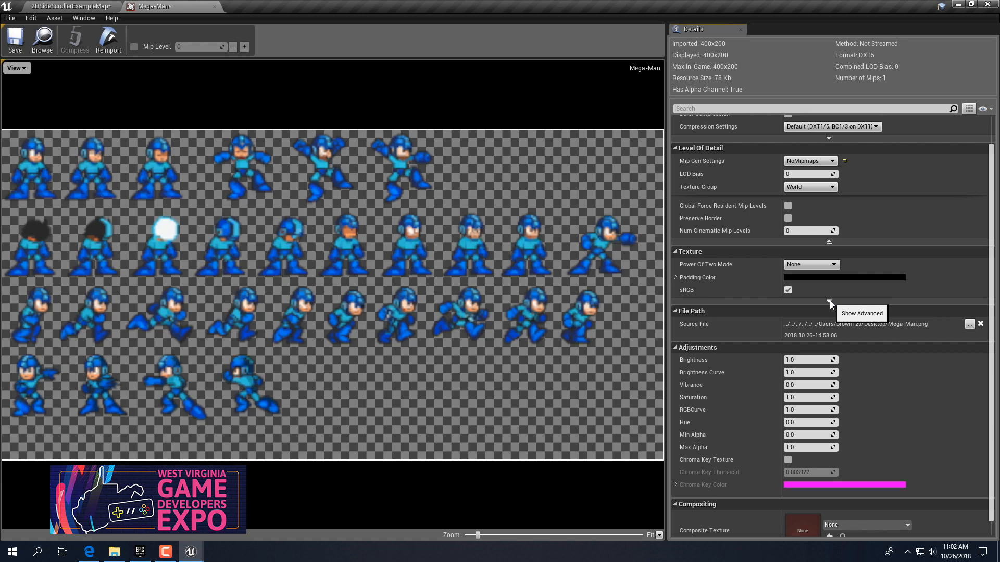
click(828, 300)
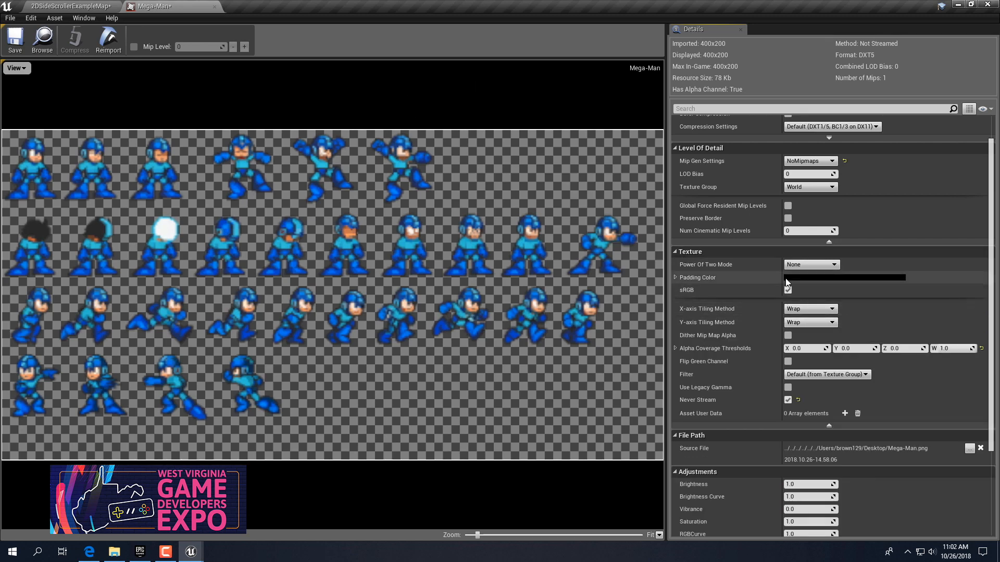
scroll(690, 256, down, 1)
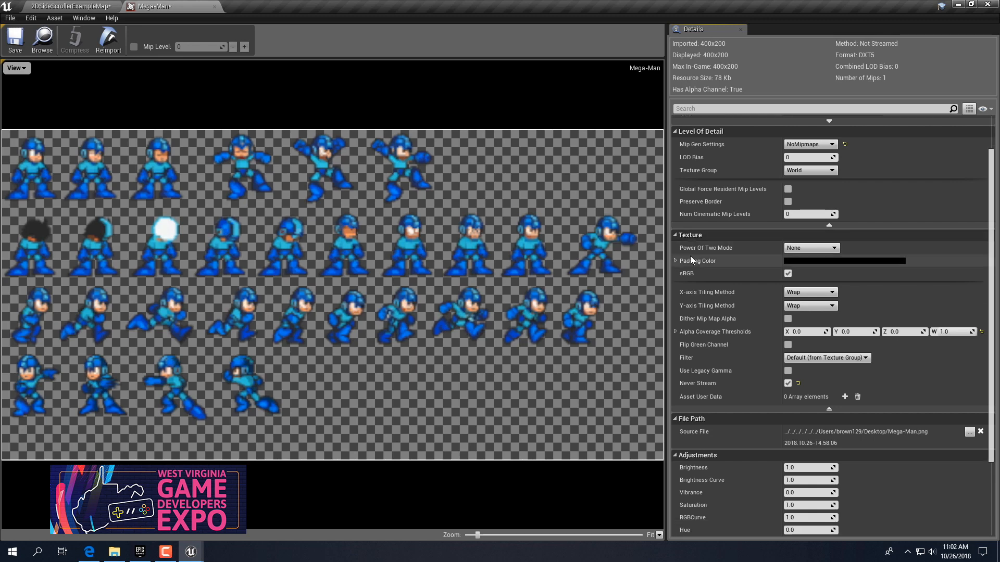
scroll(771, 264, down, 1)
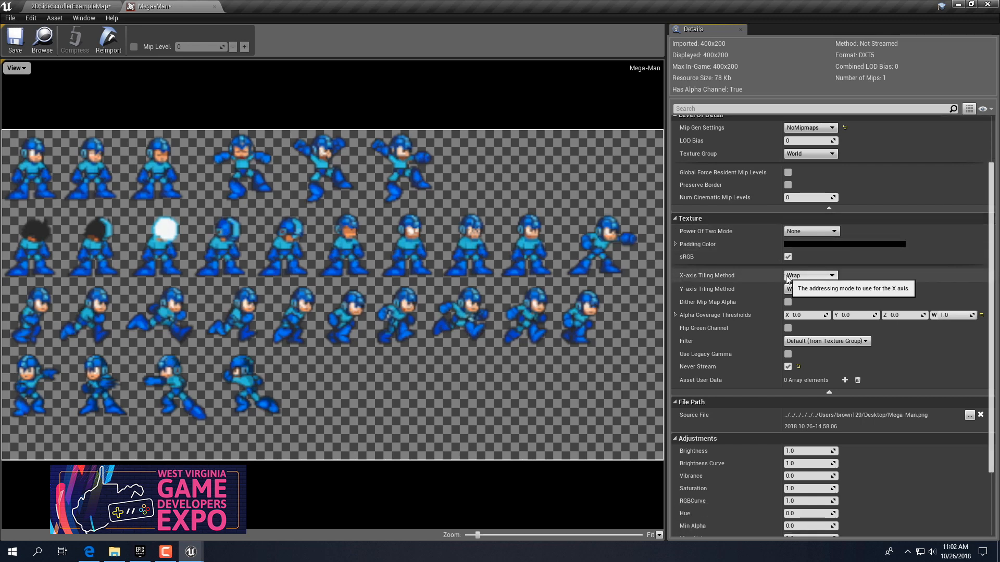
click(829, 391)
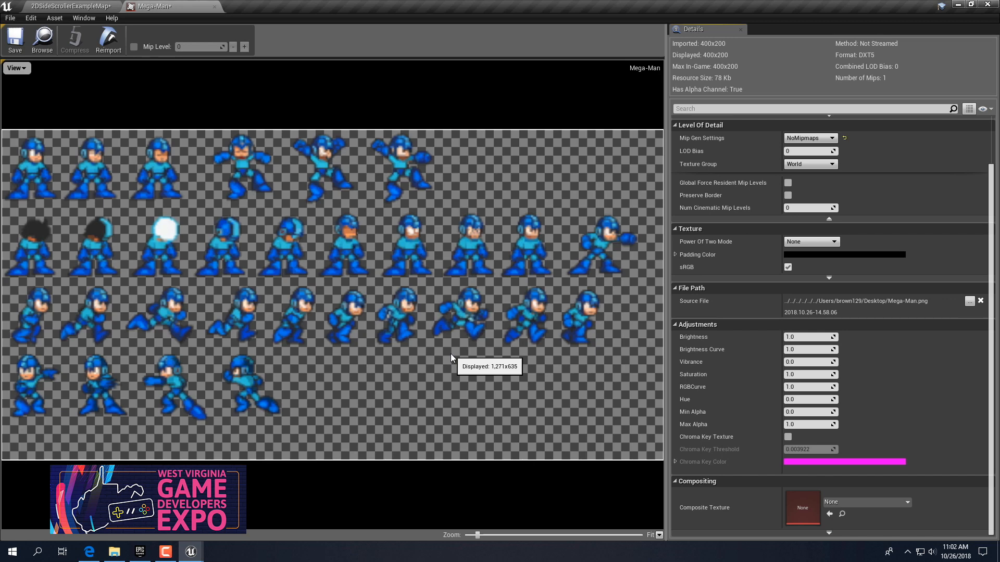
click(829, 278)
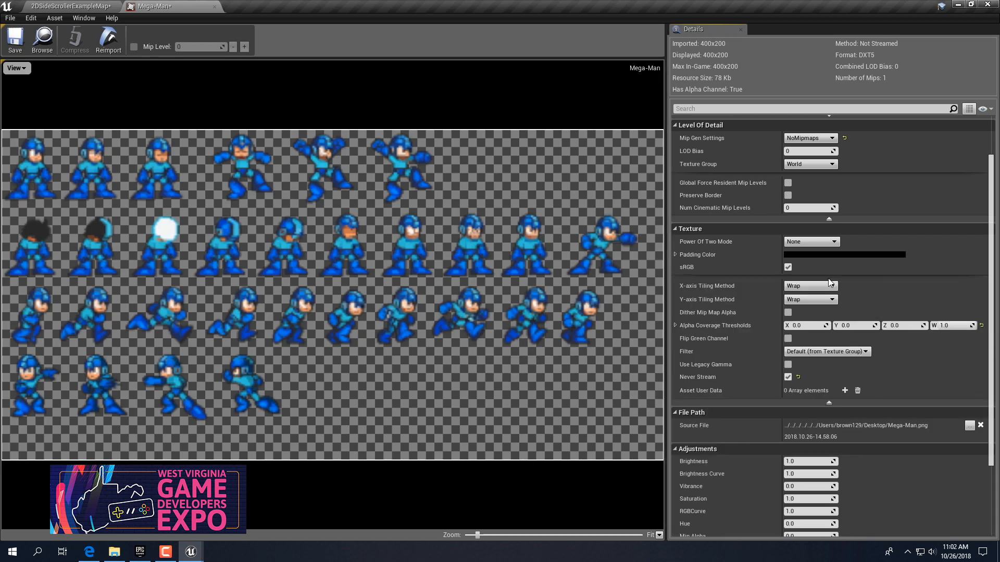
click(831, 352)
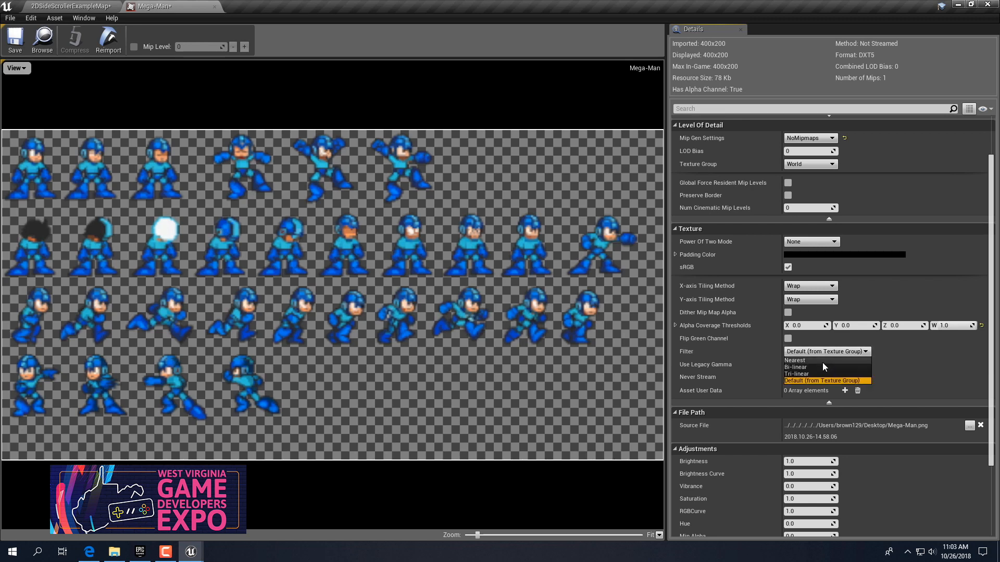
click(819, 360)
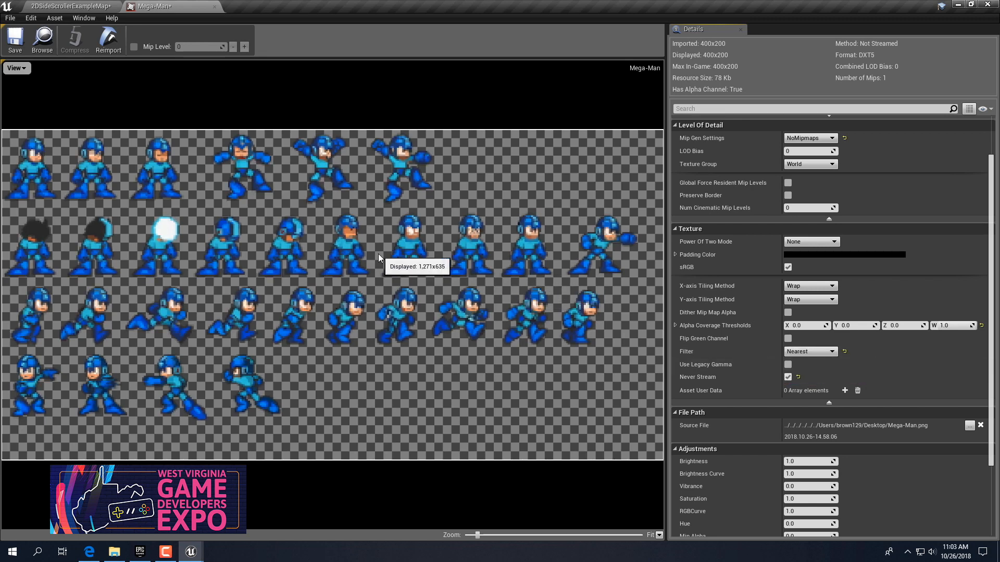
click(15, 43)
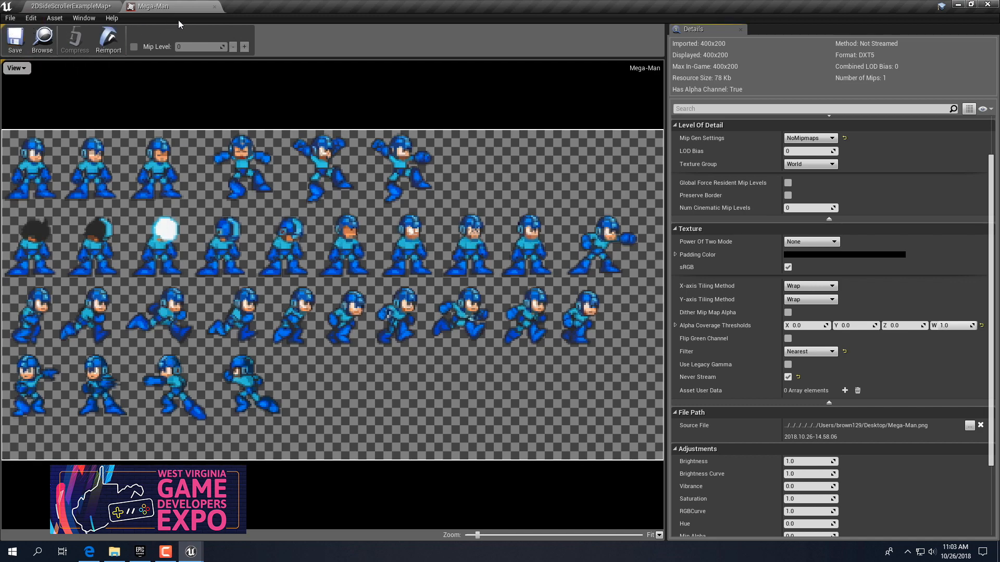
click(214, 7)
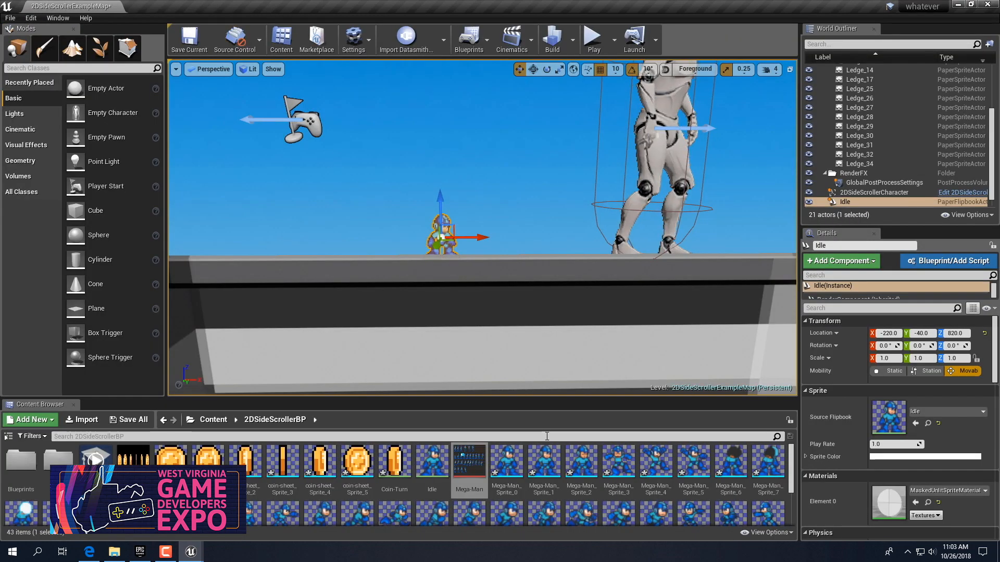
Create a flipbook from Mega-Man_Sprite_16 through Mega-Man_Sprite_25 and name it Running
scroll(503, 296, down, 4)
scroll(503, 295, up, 3)
scroll(503, 295, up, 2)
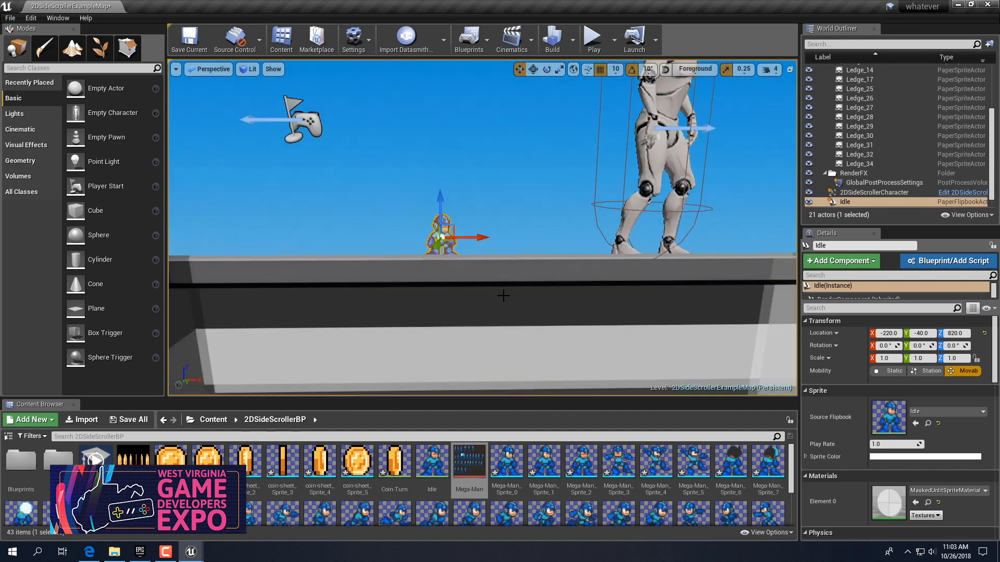
scroll(419, 493, down, 2)
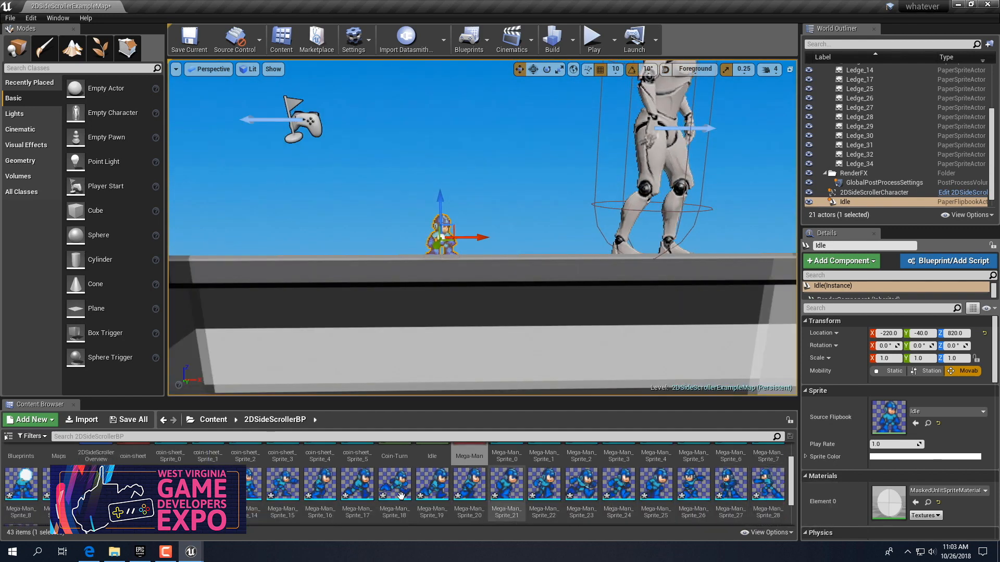
scroll(291, 487, down, 1)
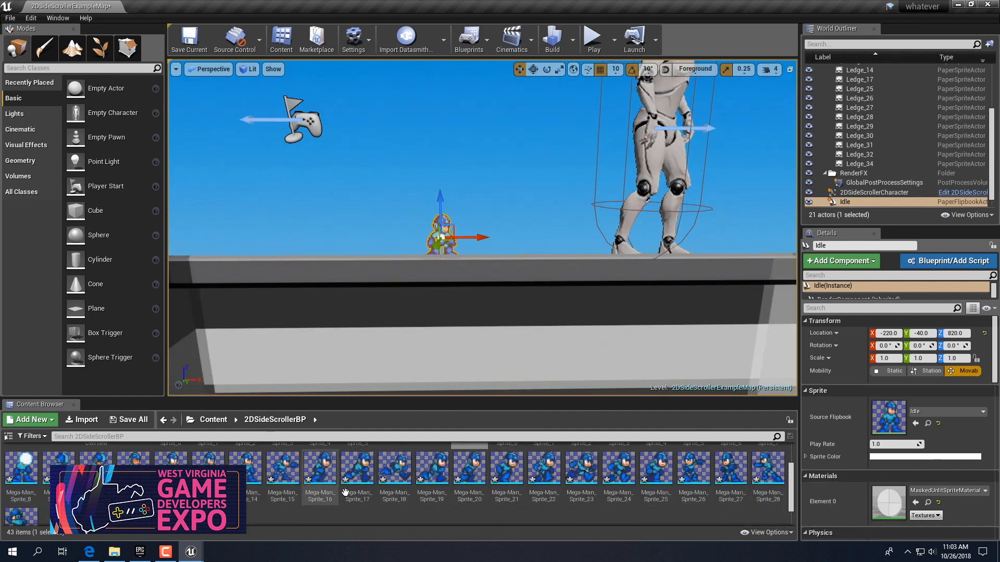
click(319, 481)
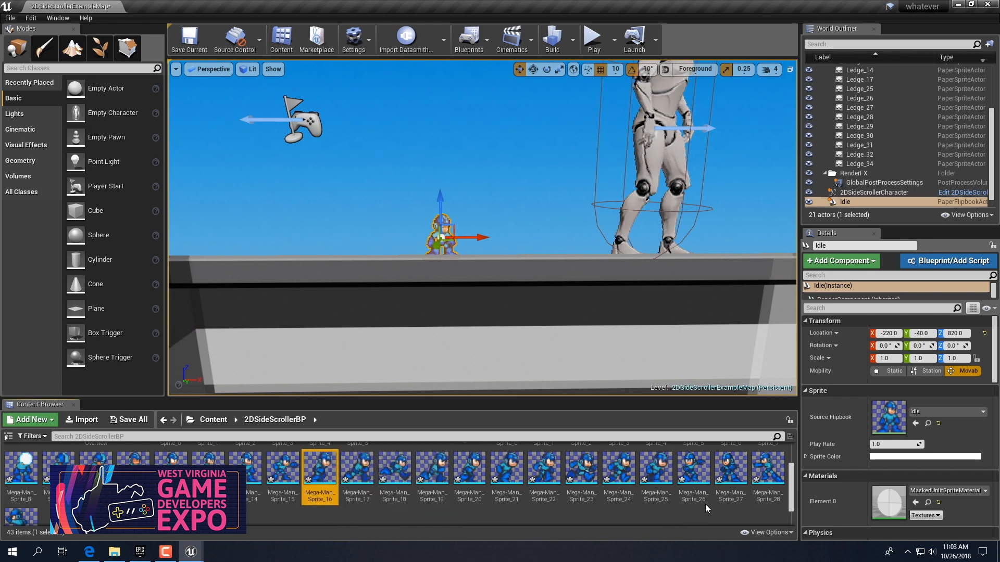
shift+click(654, 474)
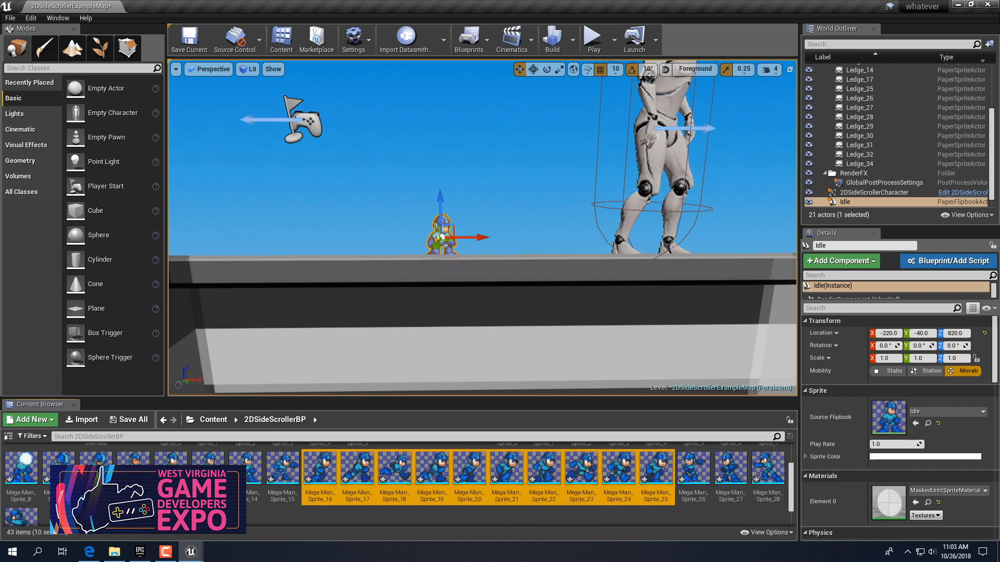
right_click(616, 469)
click(661, 232)
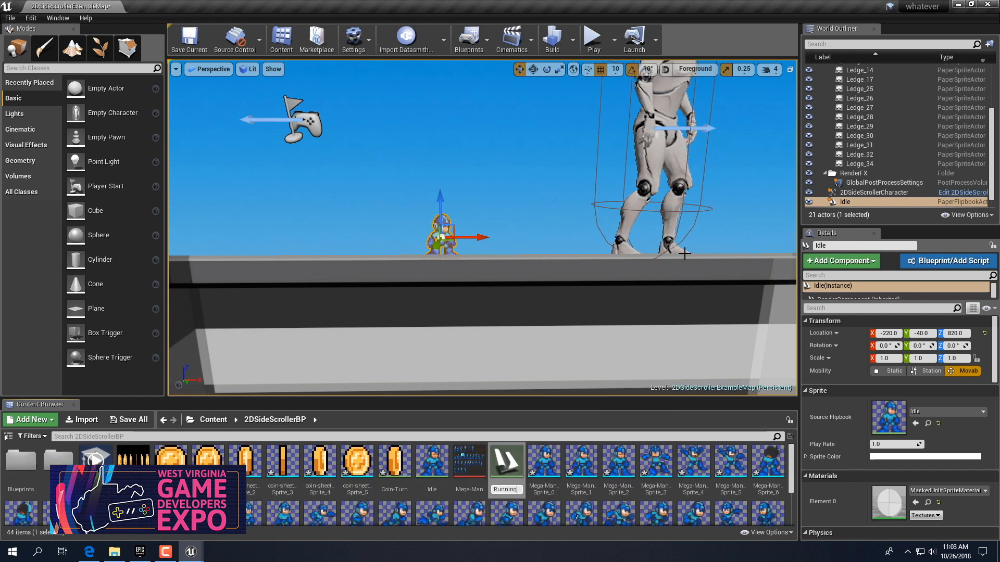
text(Running)
key(Return)
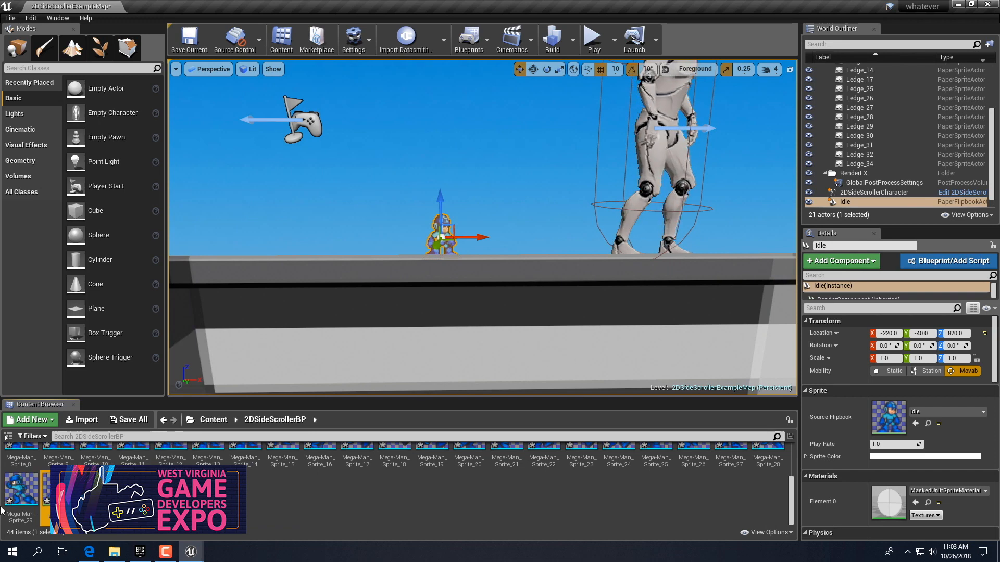
Place the Running flipbook on the platform beside the Idle flipbook at location -290, -40, 820, and deselect it
drag(65, 460, 359, 239)
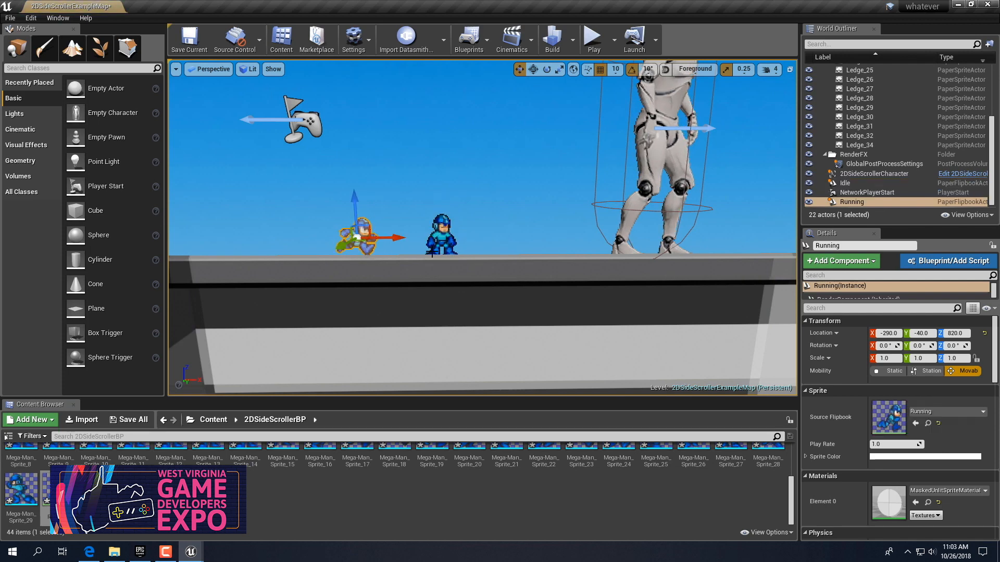
click(452, 190)
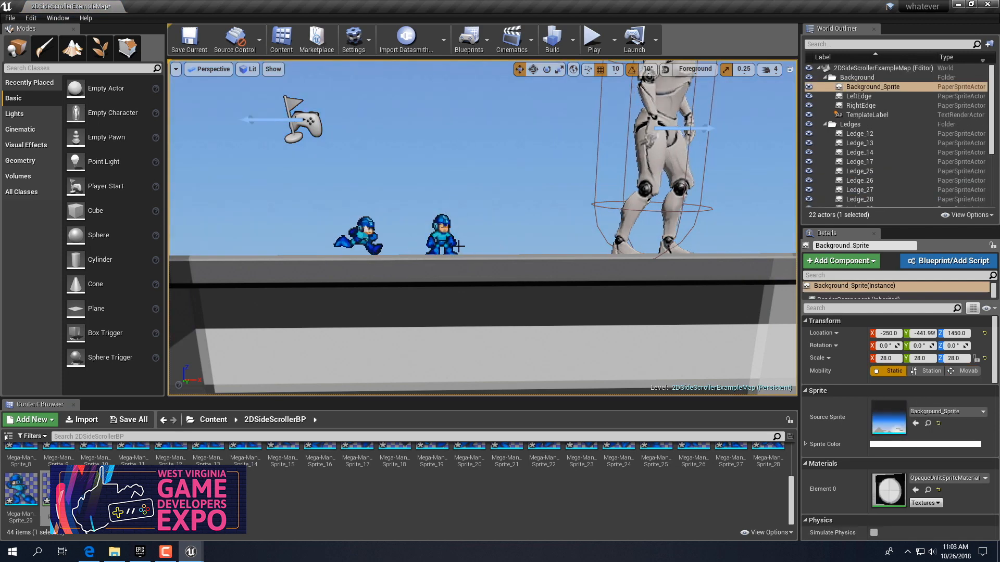
Select the 2DSideScrollerCharacter in the level, open its blueprint and dock the blueprint editor beside the level tab
drag(694, 176, 679, 208)
right_drag(679, 208, 695, 187)
key(s)
right_drag(626, 167, 626, 167)
click(507, 205)
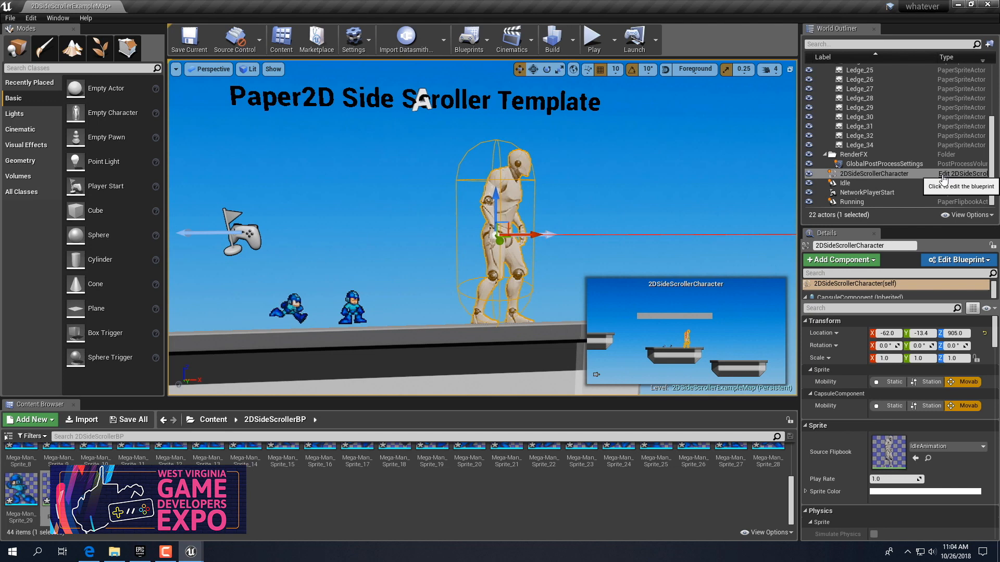
click(967, 175)
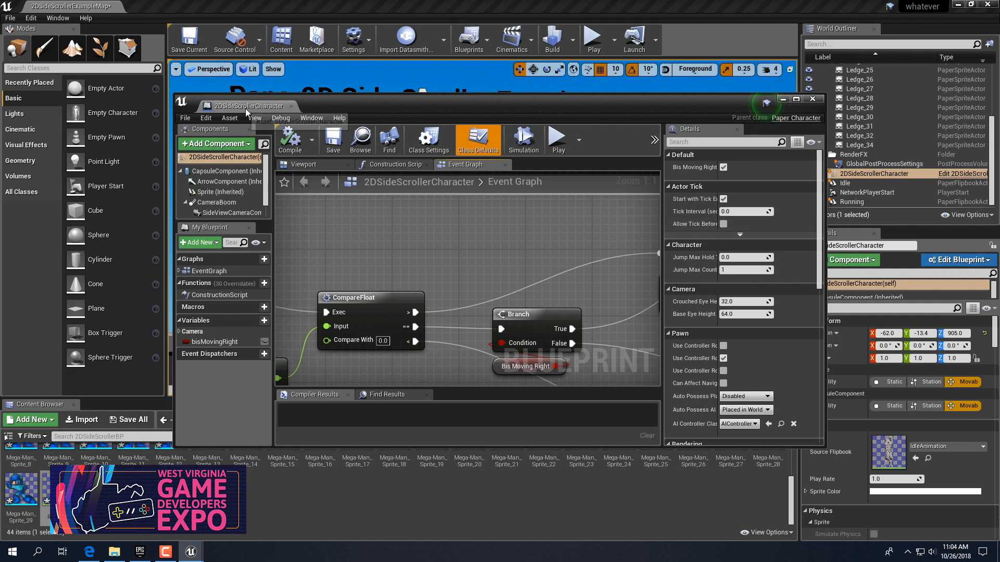
drag(245, 107, 218, 8)
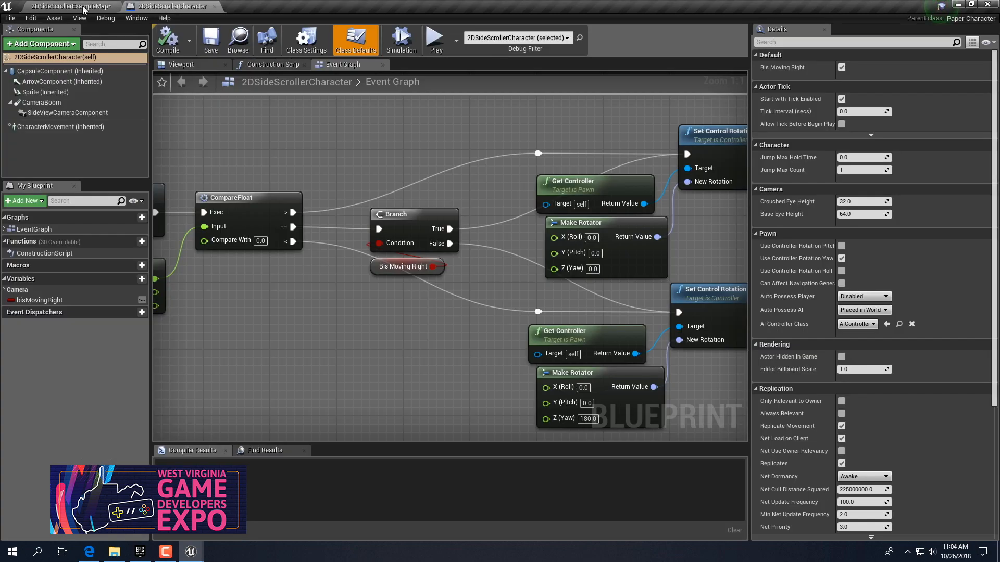
Return to the level and open the Blueprint Editor again from the selected character's details
click(72, 5)
click(951, 262)
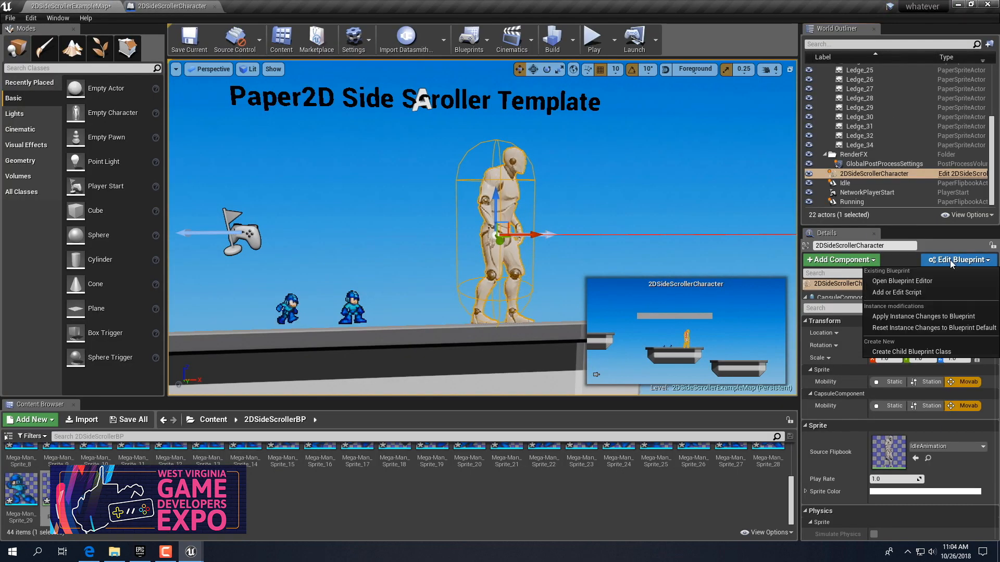
click(914, 282)
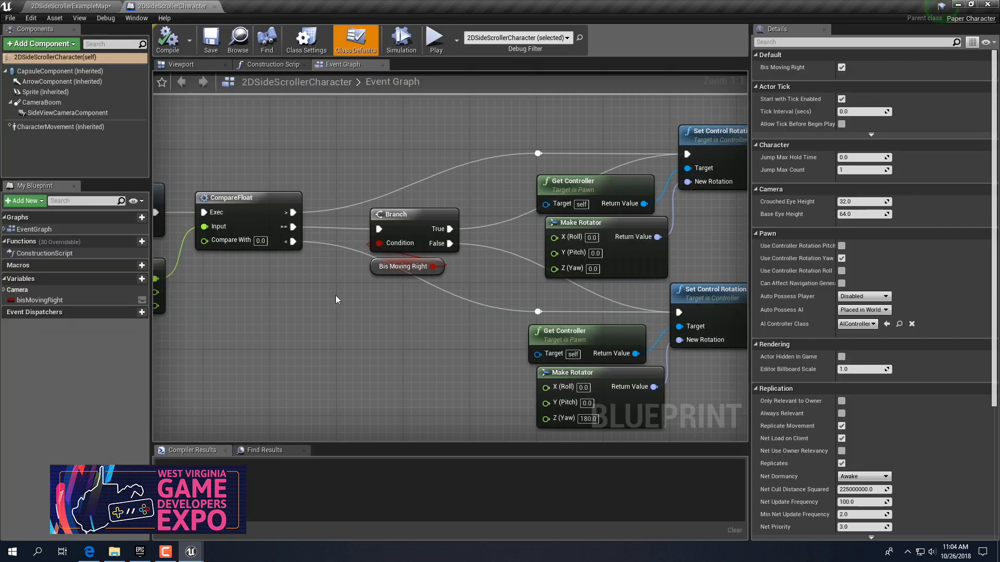
In the Handle Animation graph, set the Select node's False flipbook to Idle and True flipbook to Running, and compile the blueprint
scroll(336, 299, down, 2)
right_drag(337, 194, 678, 476)
right_drag(565, 319, 605, 324)
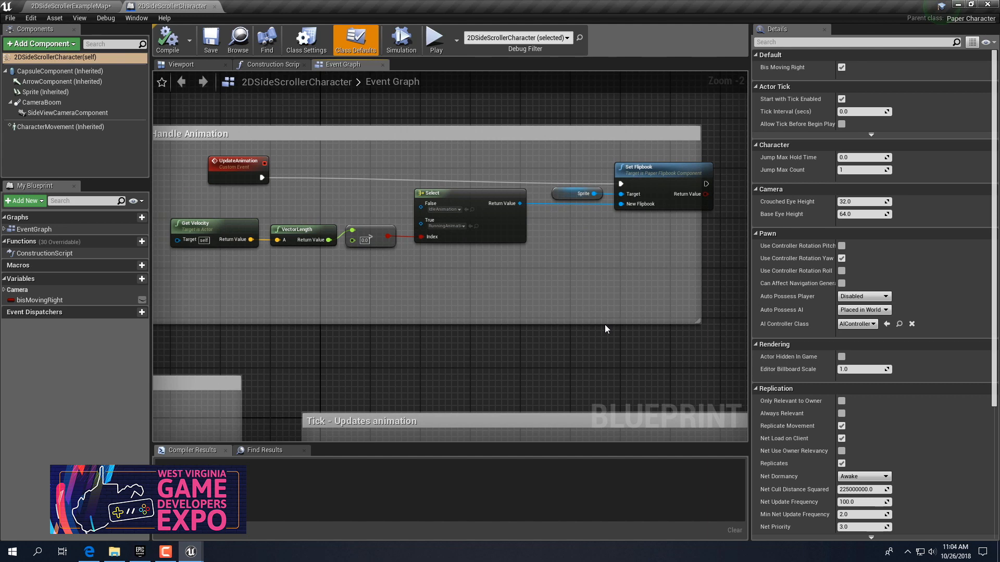
scroll(604, 324, down, 4)
right_drag(616, 364, 546, 389)
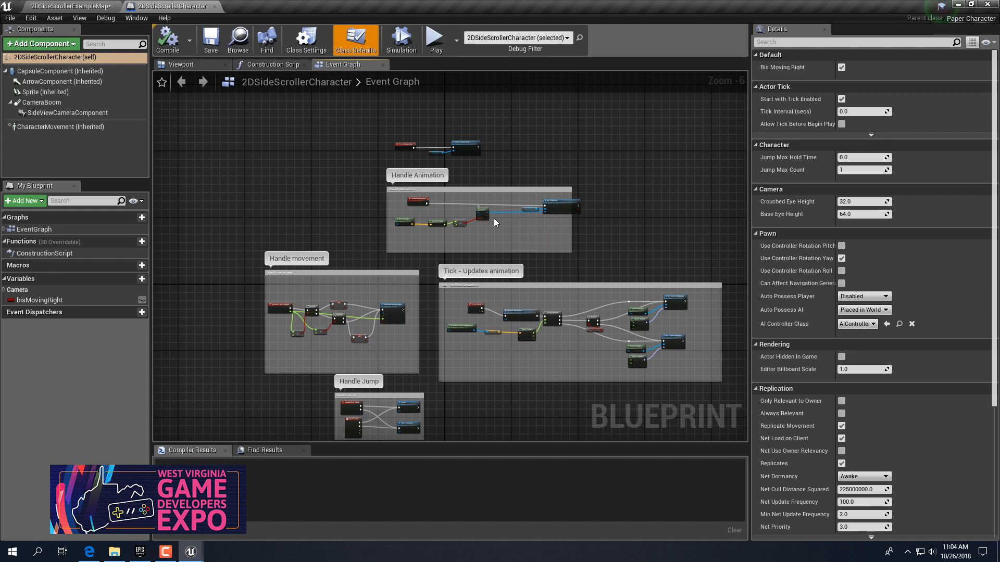
scroll(488, 221, up, 3)
scroll(487, 222, up, 4)
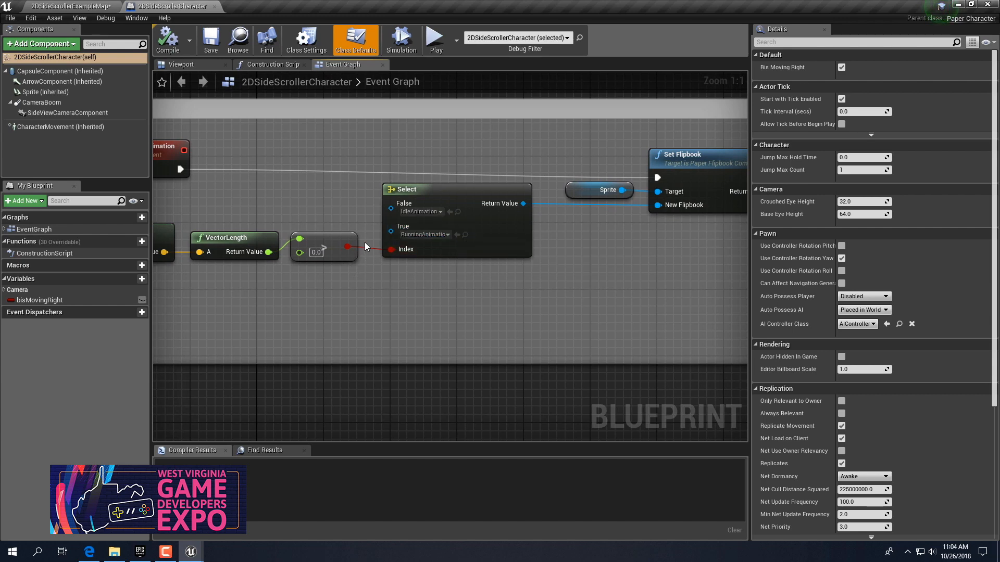
right_drag(288, 250, 322, 276)
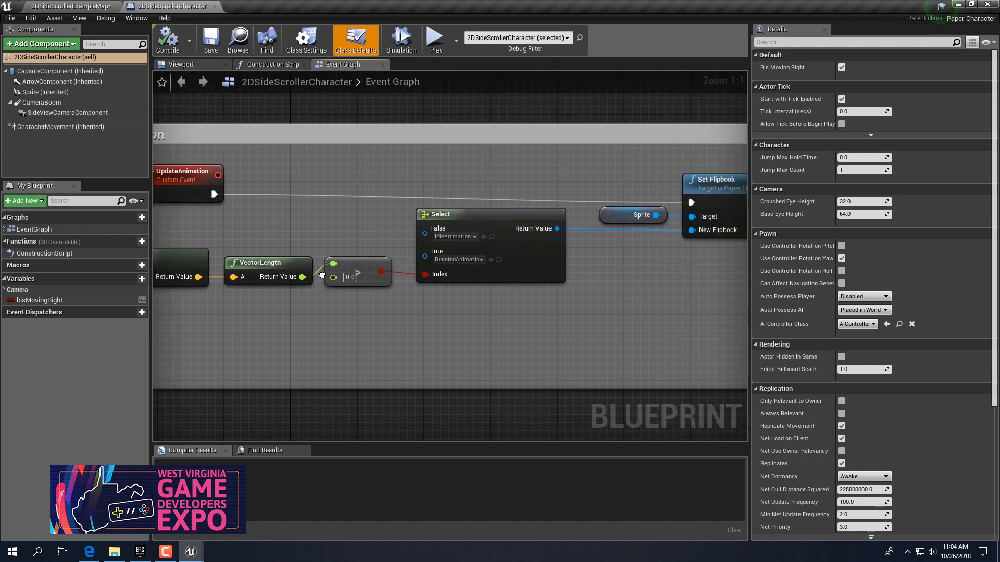
click(460, 238)
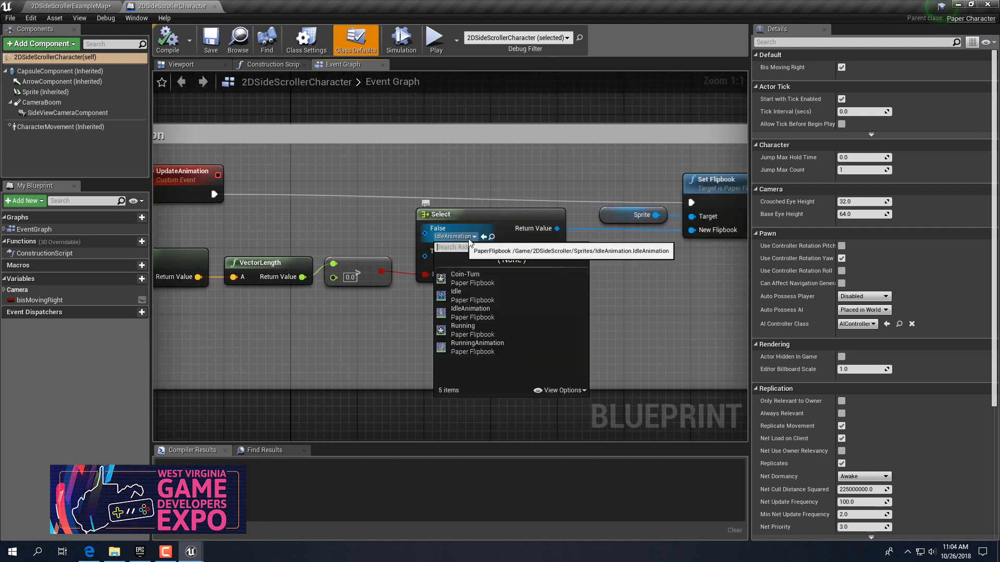
click(480, 301)
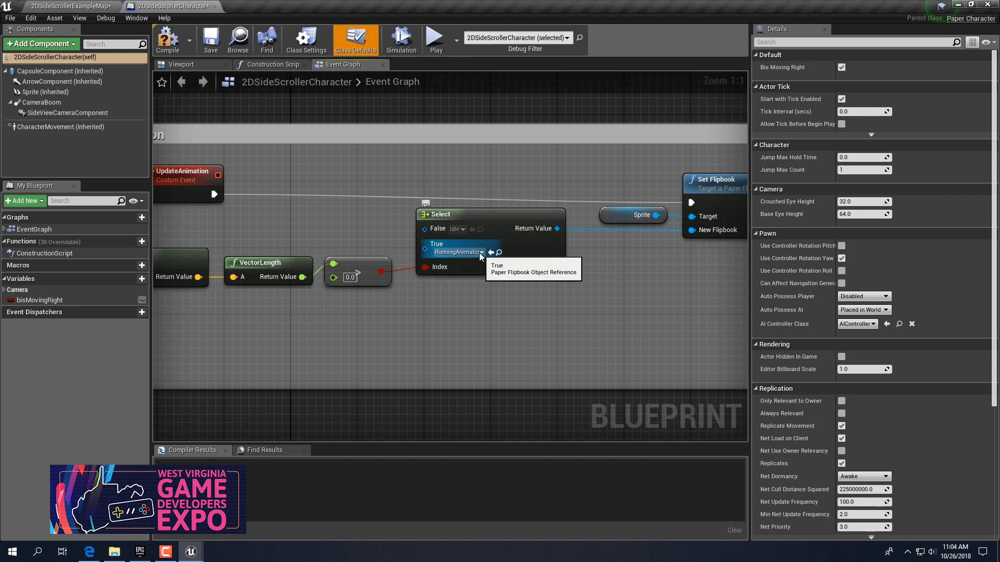
click(480, 252)
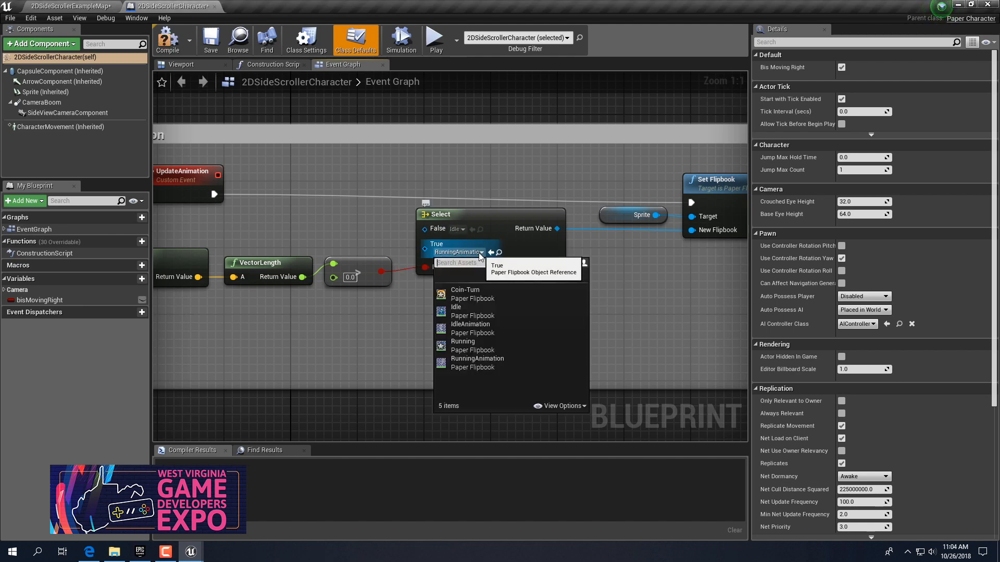
click(481, 351)
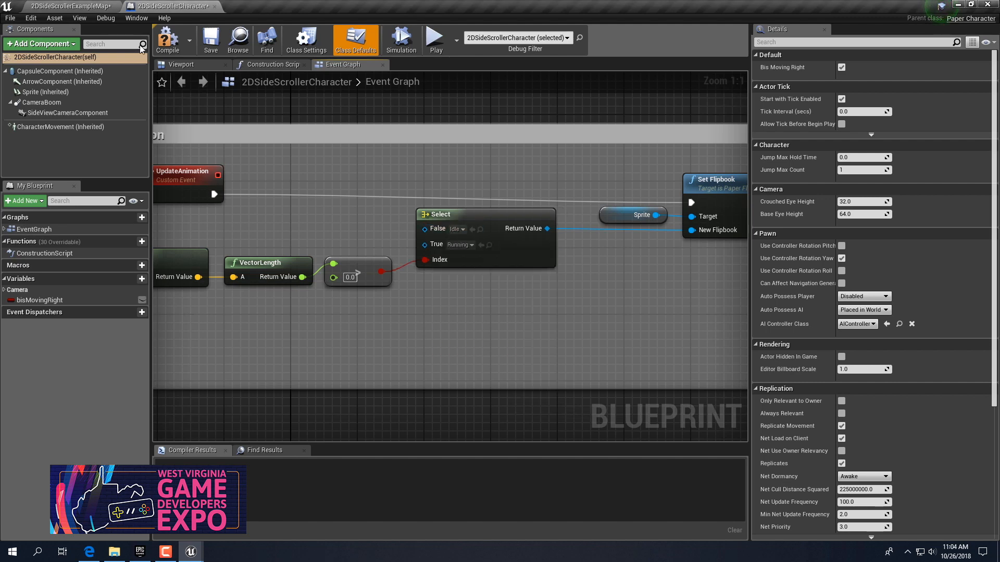
click(167, 40)
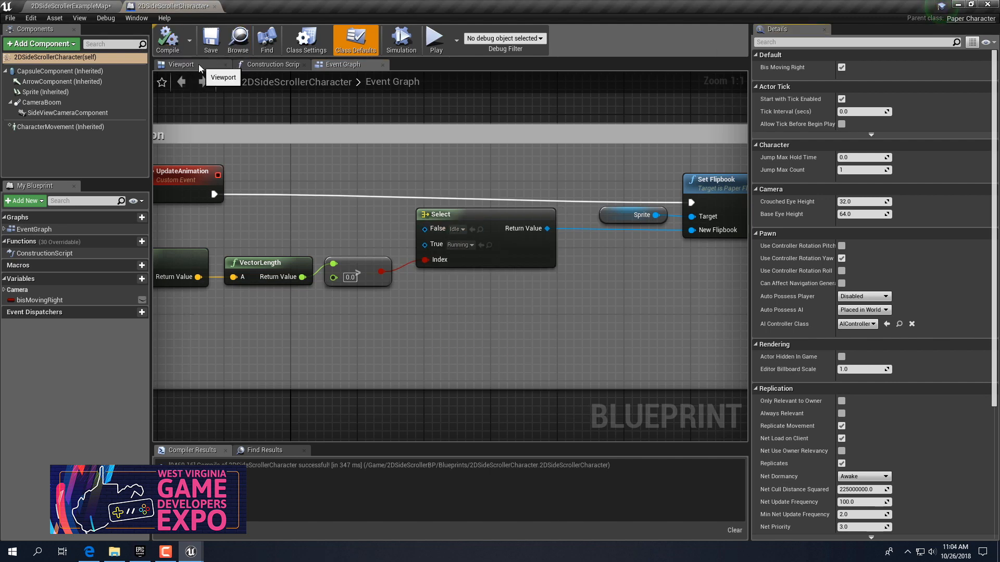
Show the character in the blueprint's viewport and set the inherited Sprite component's source flipbook to Idle
click(193, 66)
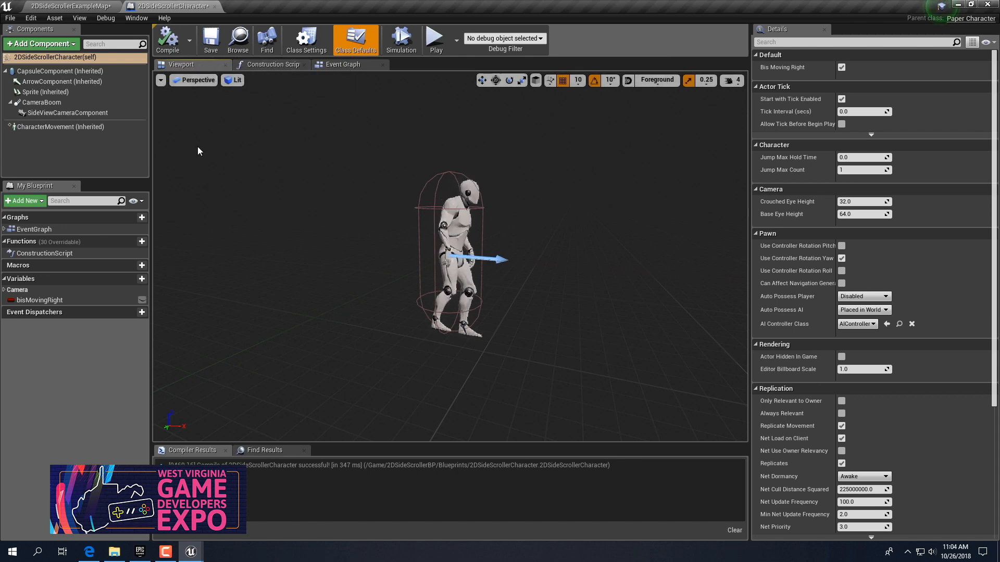
click(445, 231)
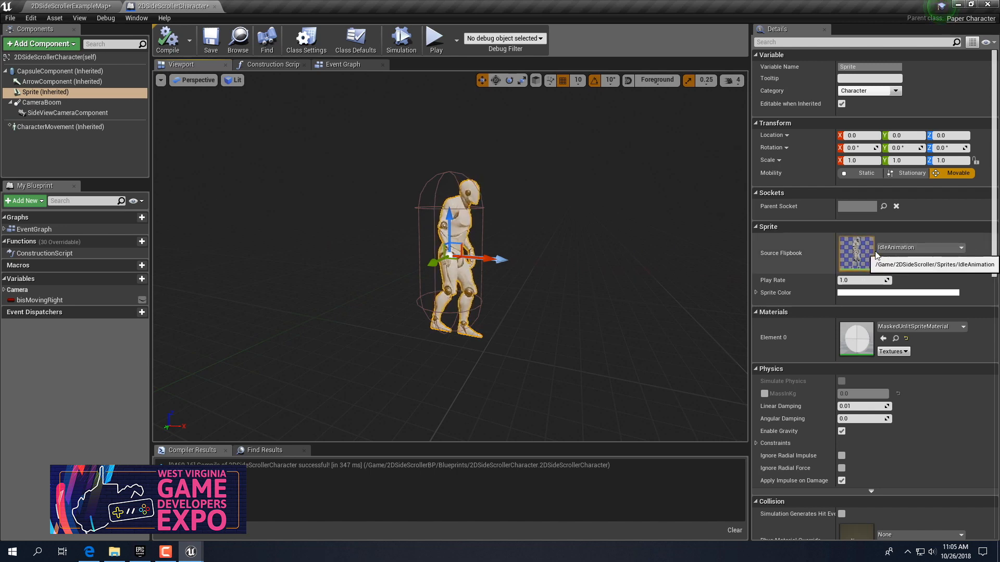
click(893, 249)
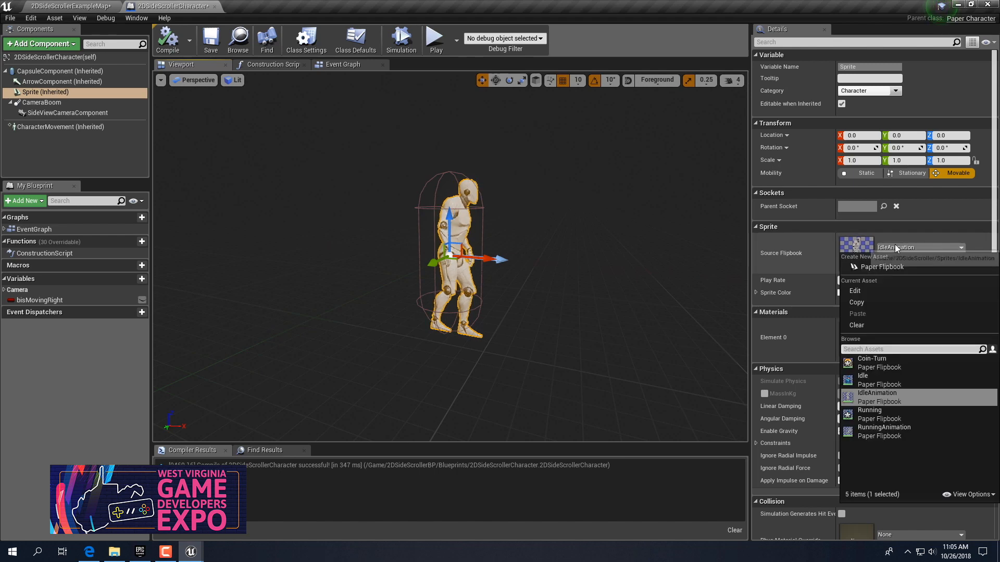
click(879, 380)
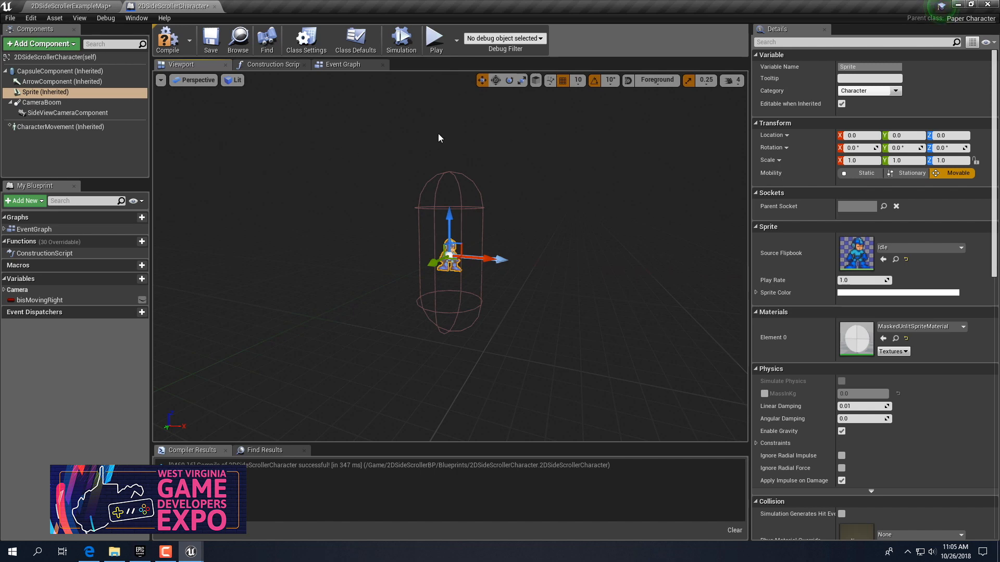
Scale the Mega Man sprite to 5.25 in X and Z to fill the capsule, and compile and save the blueprint
click(521, 81)
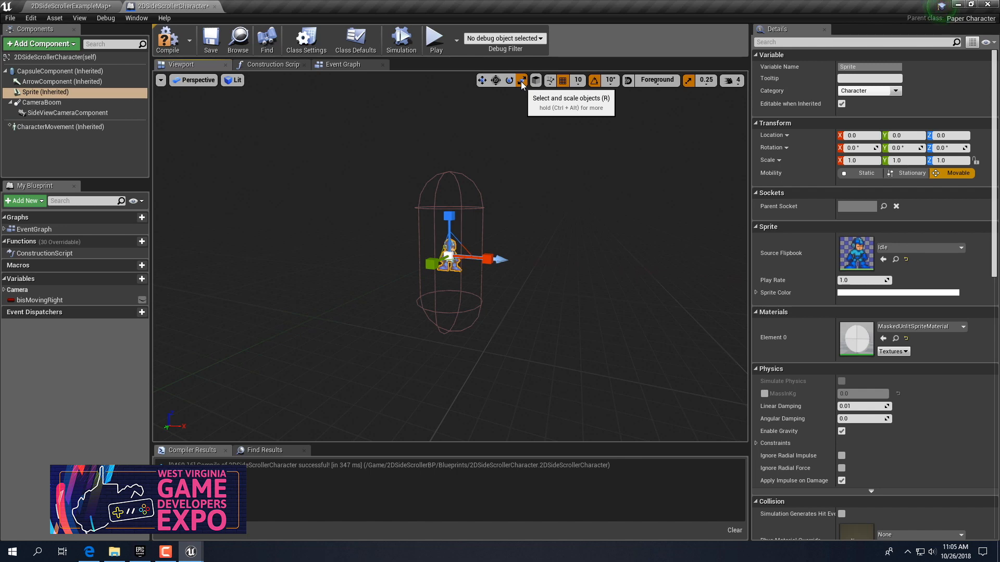
key(a)
right_drag(487, 196, 431, 211)
key(w)
key(d)
key(a)
key(d)
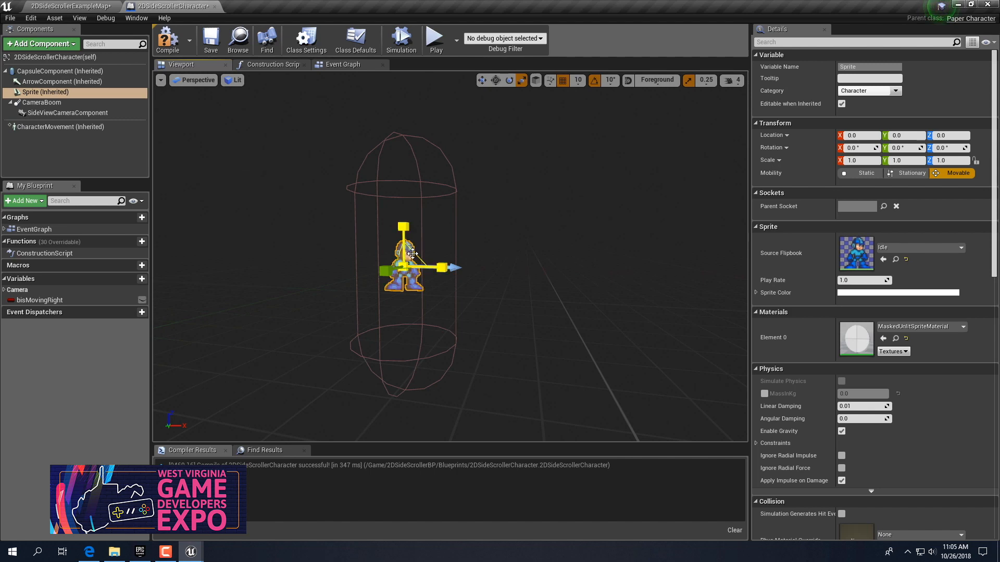
drag(414, 254, 408, 227)
alt+drag(453, 424, 491, 432)
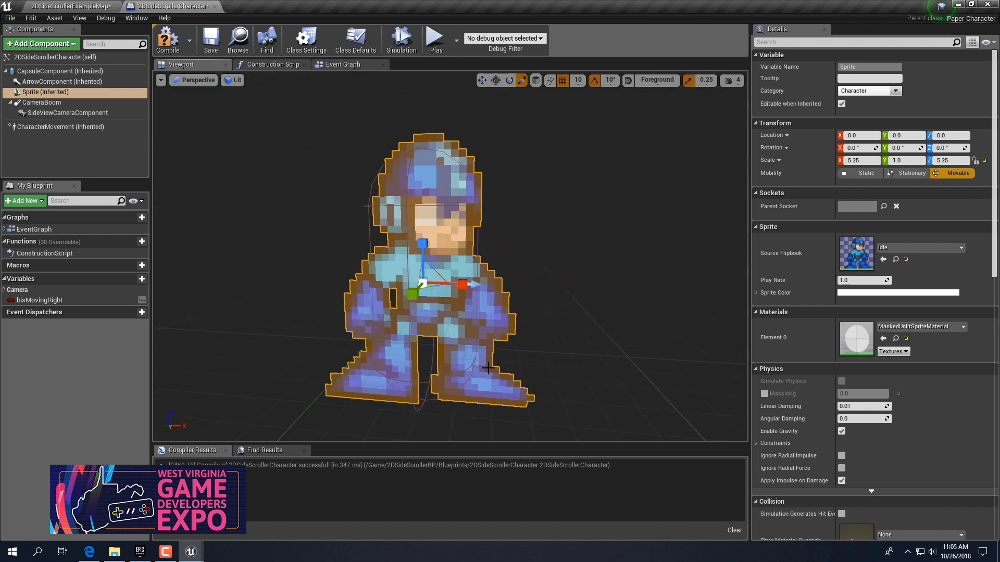
click(180, 47)
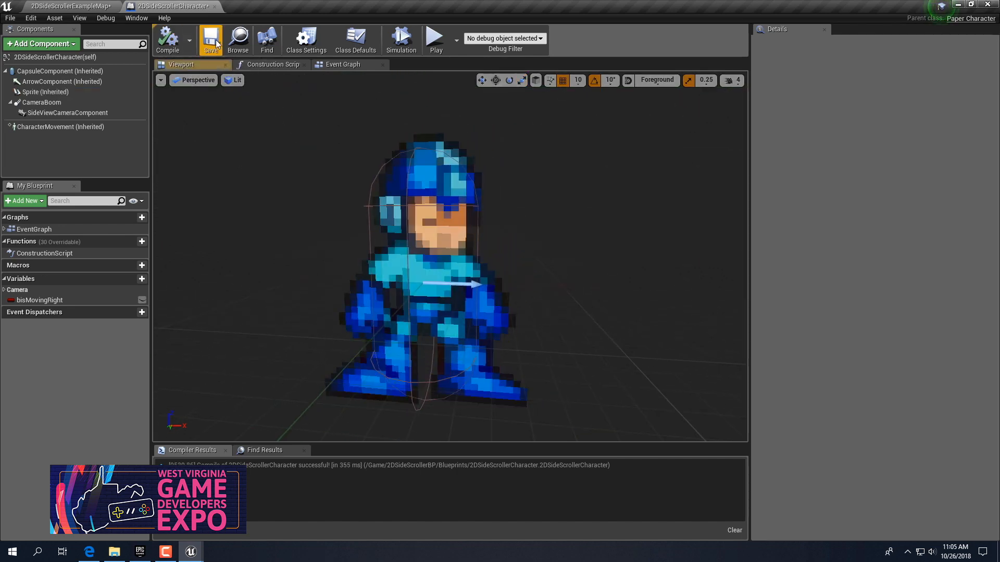
Return to the example map and delete the small Running and Idle flipbook actors from the platform
click(94, 7)
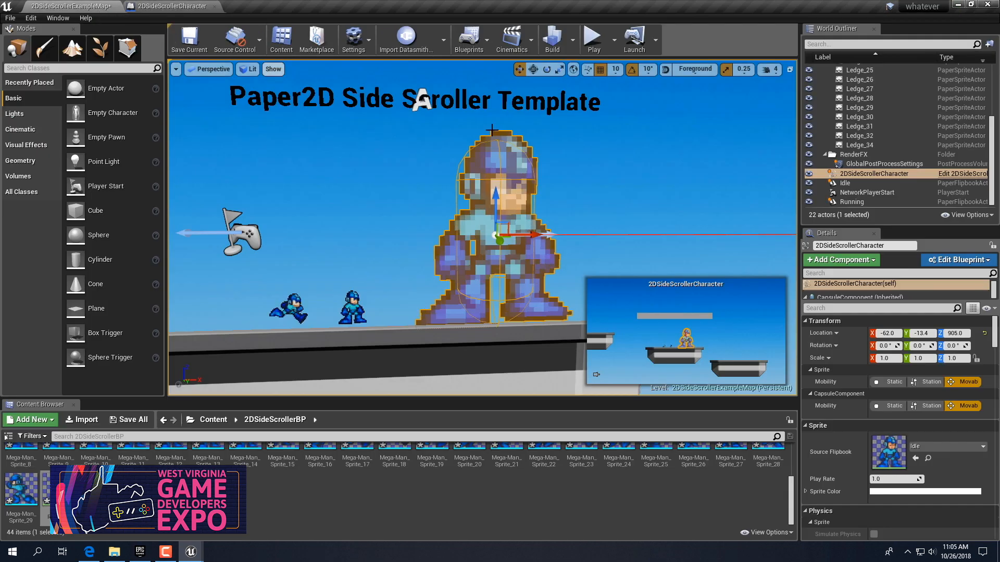
click(289, 308)
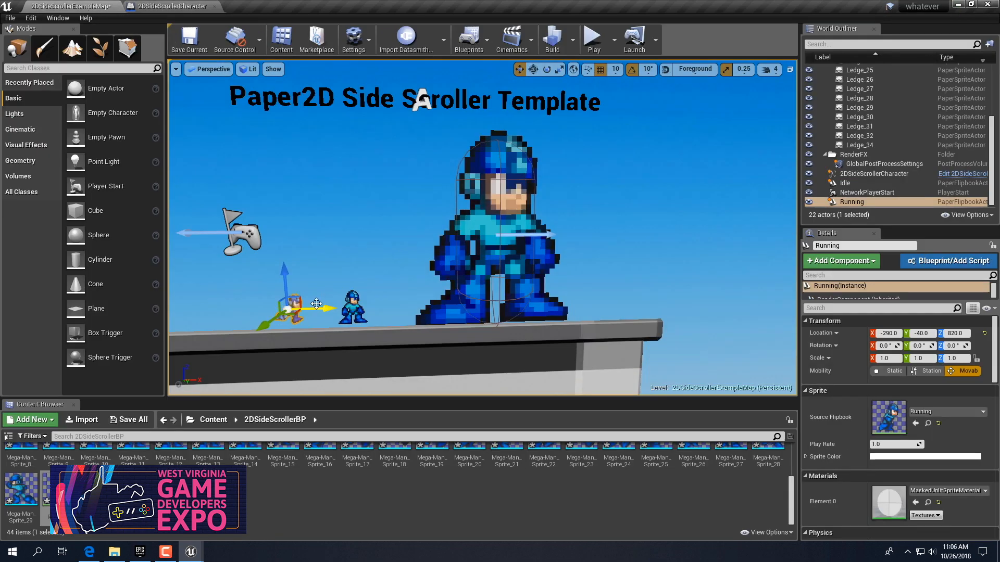
key(Delete)
click(353, 308)
key(Delete)
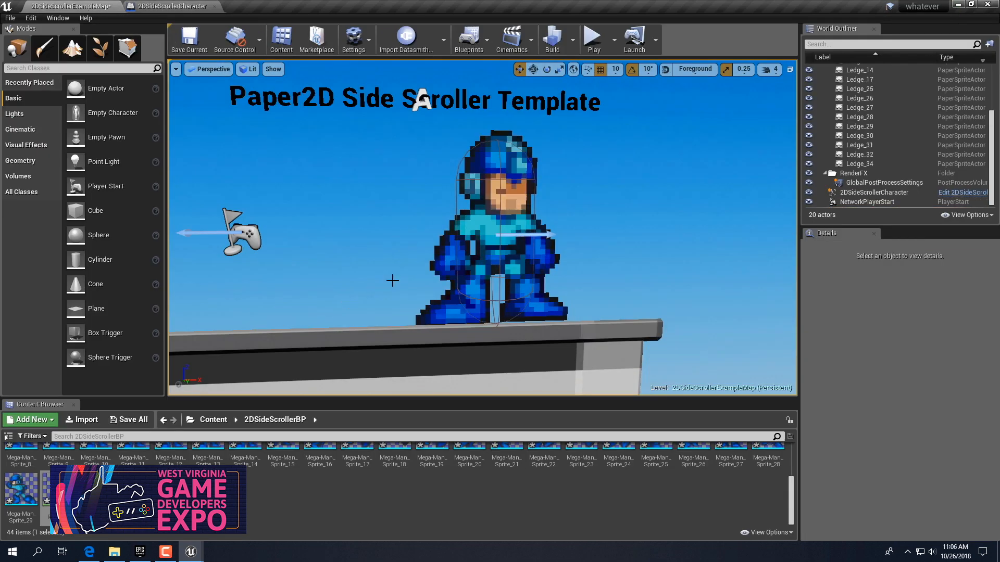
Play the level to test the character's running, turning, jumping and idle animations, and stop the play session
click(592, 37)
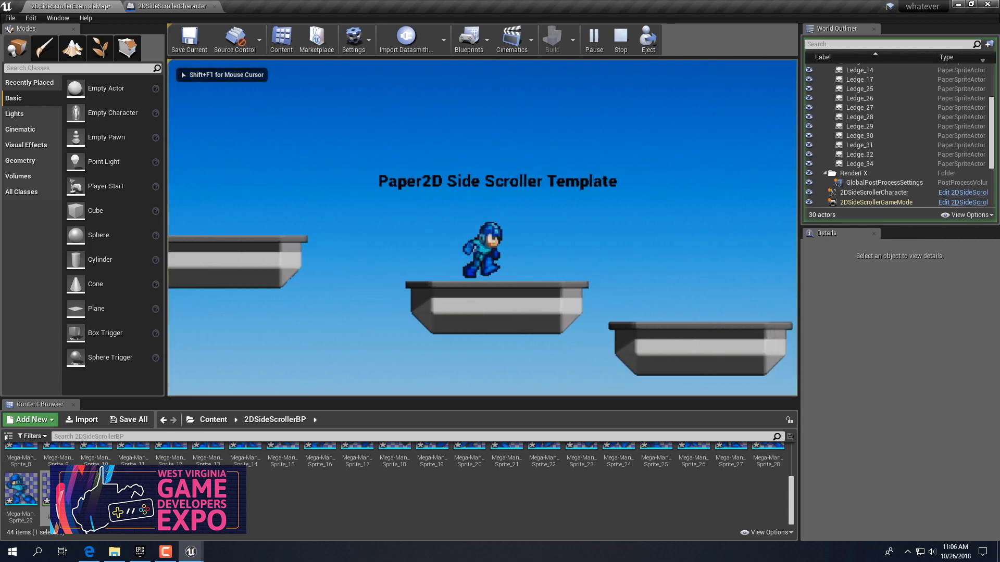
key(space)
key(d)
key(a)
key(space)
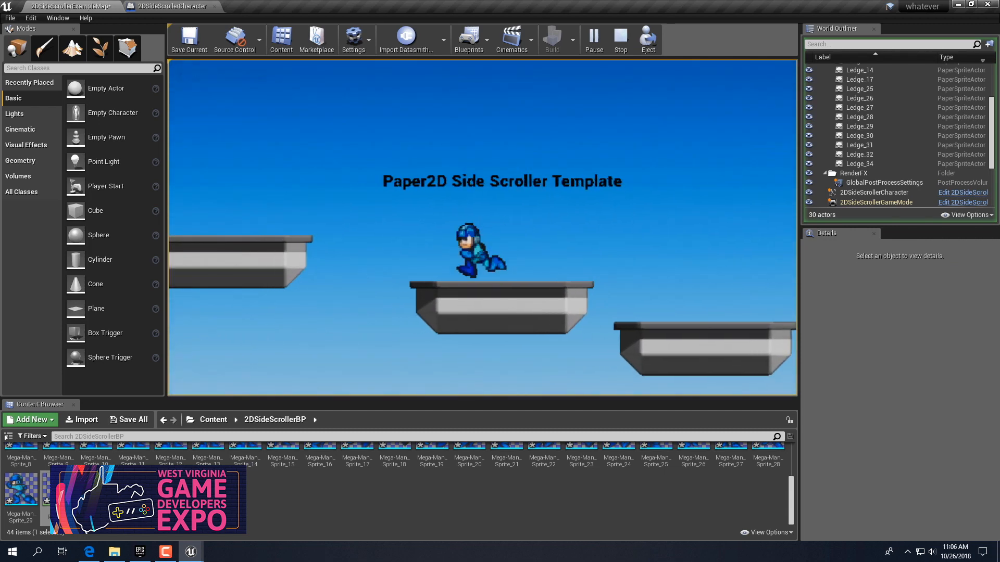
key(d)
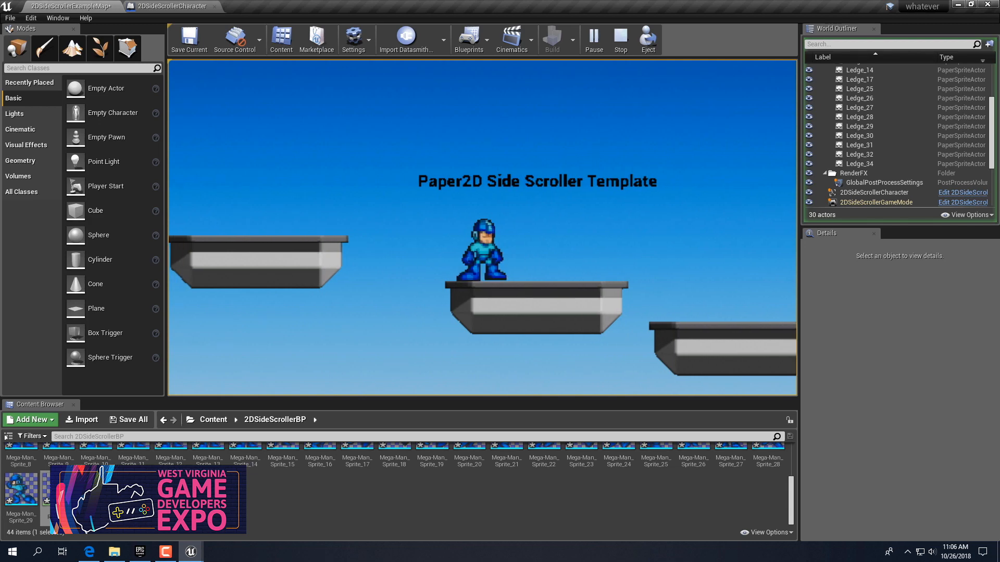
key(Escape)
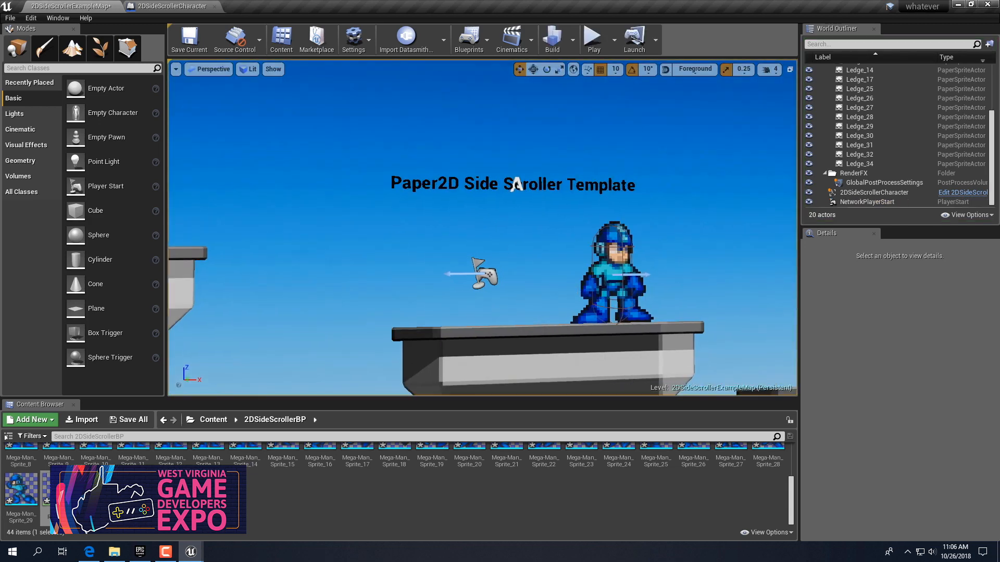
Place the Coin-Turn flipbook above the lower platform beside the character's platform, at location 300, 20, 750
key(s)
key(a)
key(d)
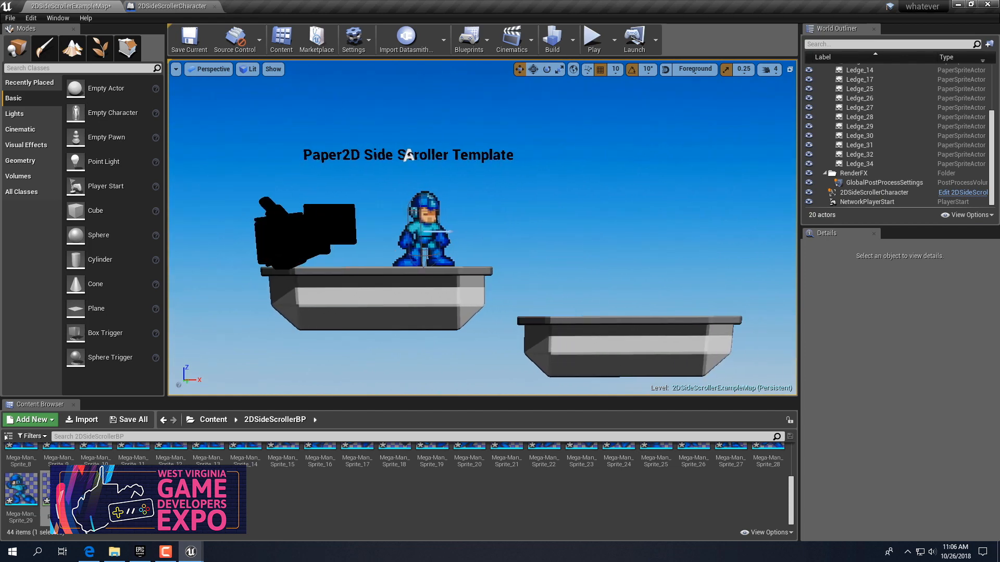
key(d)
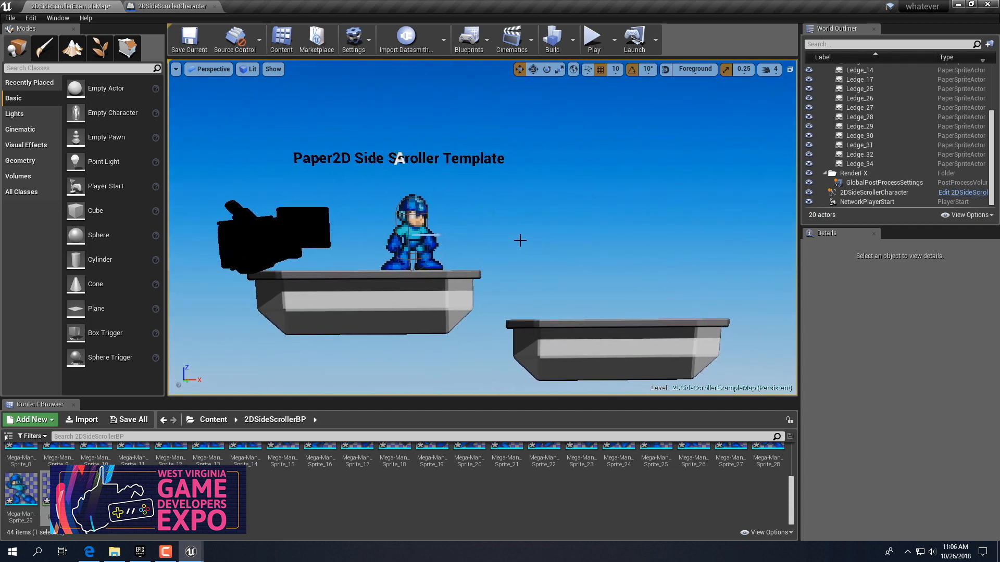
key(d)
right_drag(527, 254, 535, 250)
key(a)
scroll(355, 508, up, 3)
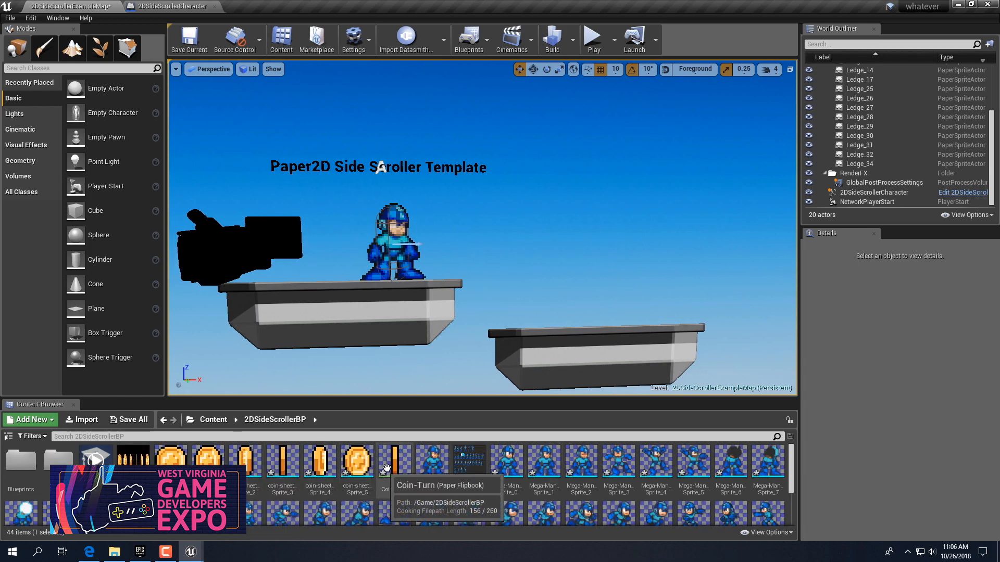
drag(398, 461, 541, 309)
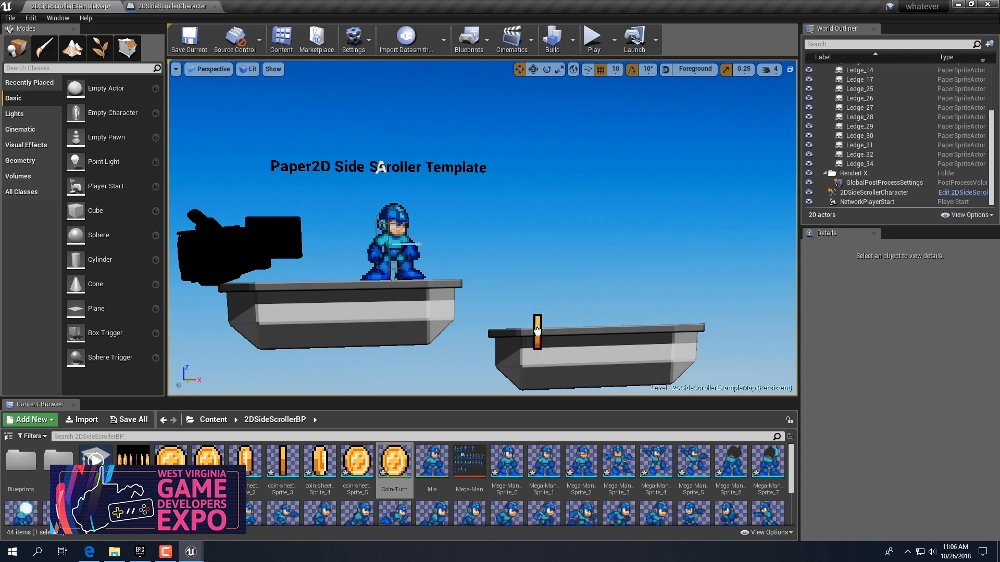
drag(533, 316, 534, 287)
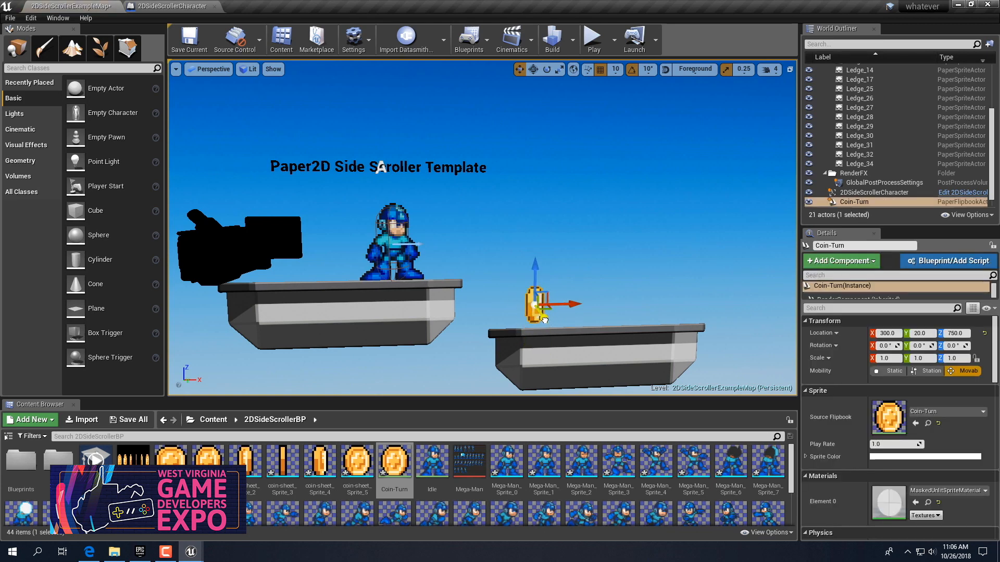
Move the coin along the Y axis to 0 so that it lines up with the character's plane
alt+drag(604, 312, 416, 313)
alt+drag(552, 313, 544, 313)
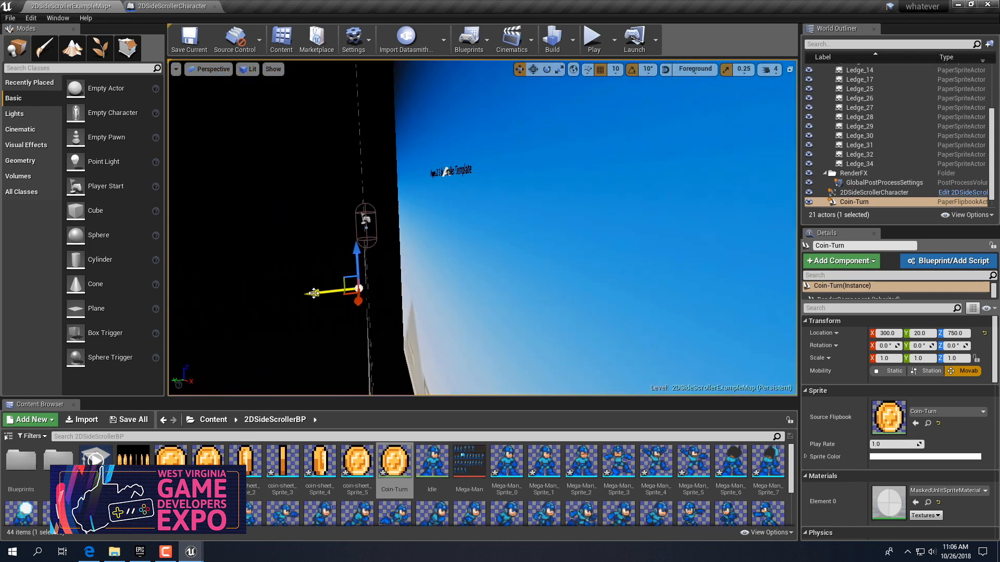
alt+drag(468, 319, 649, 317)
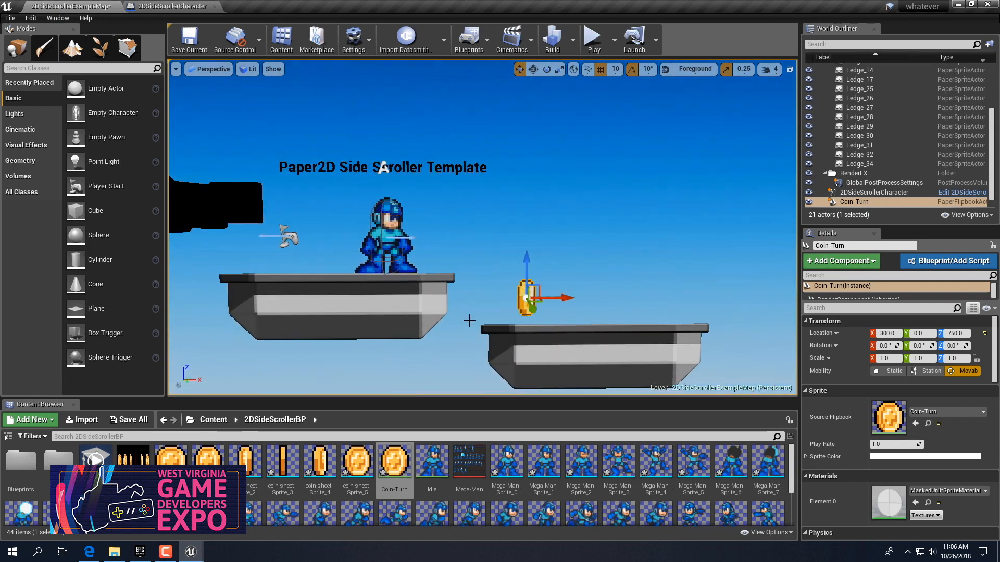
Convert the placed coin flipbook actor into a blueprint named Coin-Turn_Blueprint in the Content folder
click(936, 262)
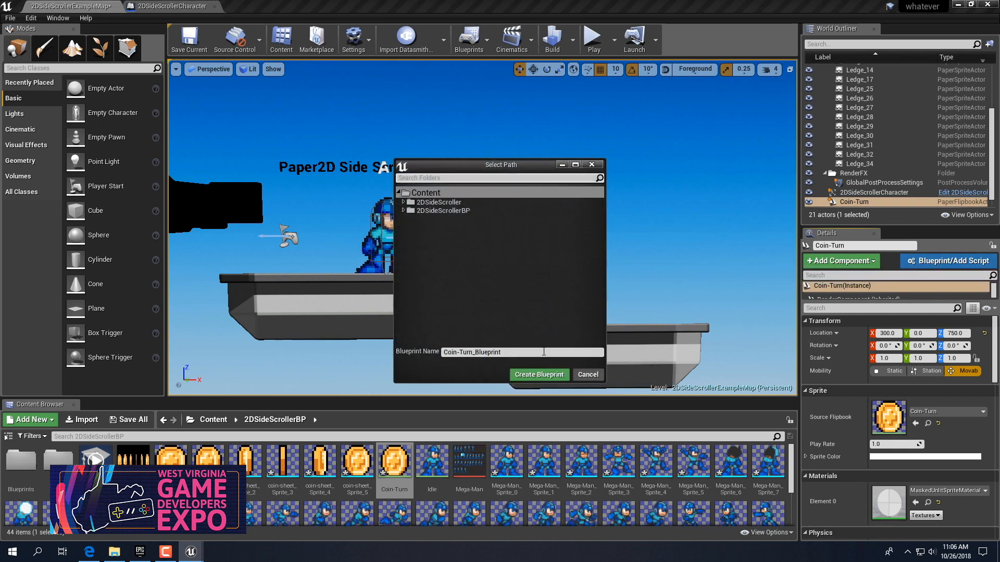
click(539, 375)
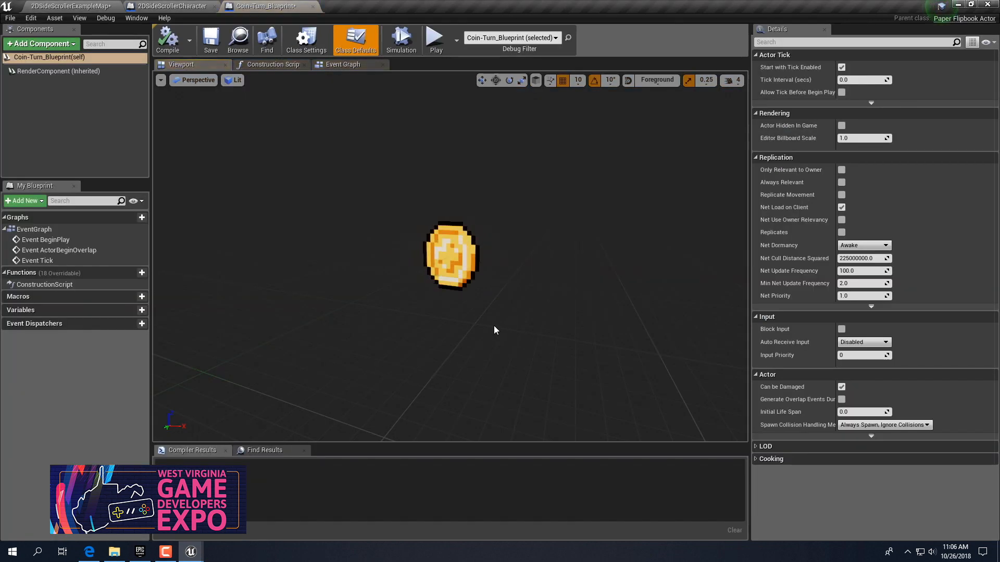
Add a Sphere Collision component to the coin blueprint, keeping the name Sphere
mouse_move(411, 279)
right_down()
mouse_move(351, 273)
mouse_move(422, 288)
mouse_move(420, 265)
mouse_move(400, 268)
right_up()
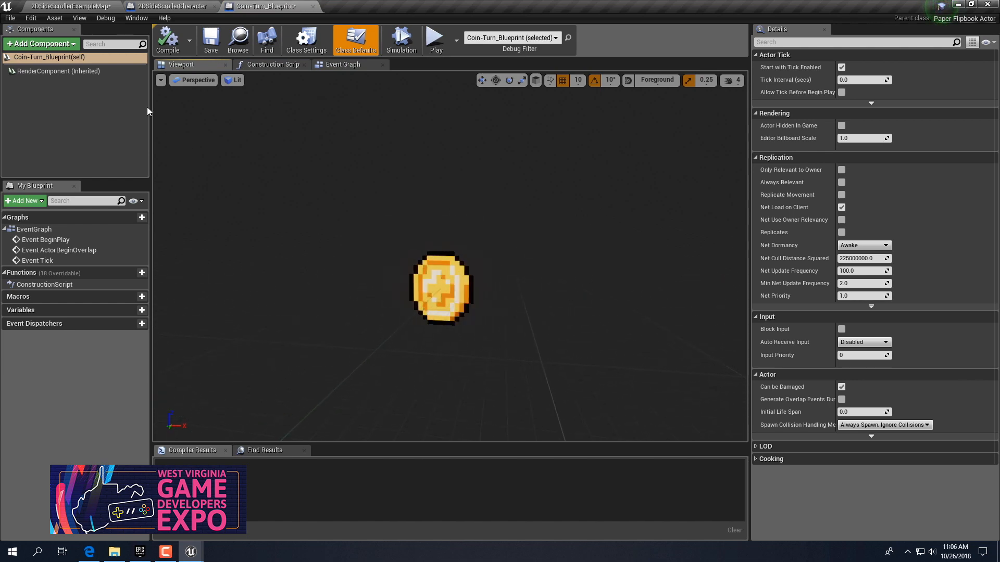
click(61, 44)
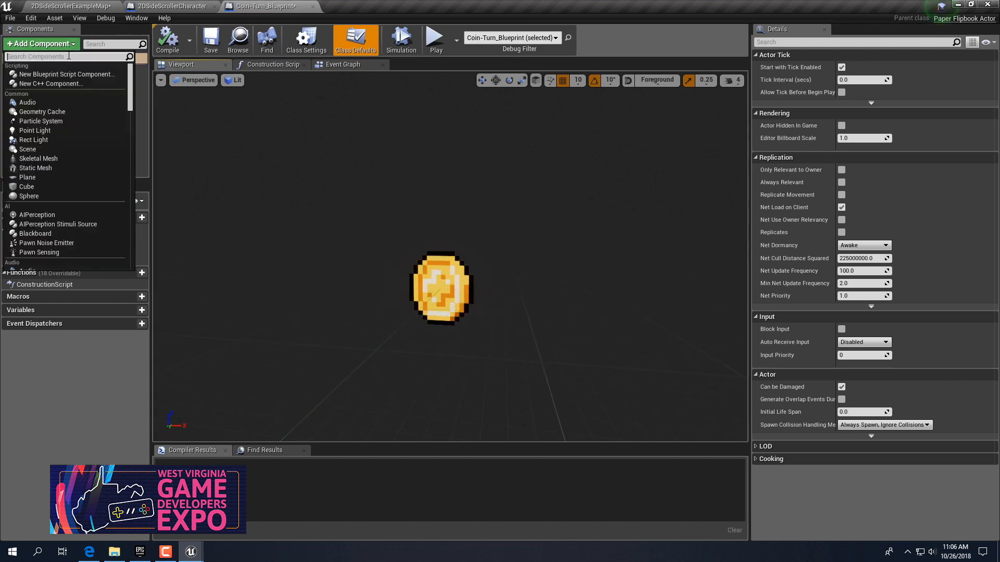
text(s)
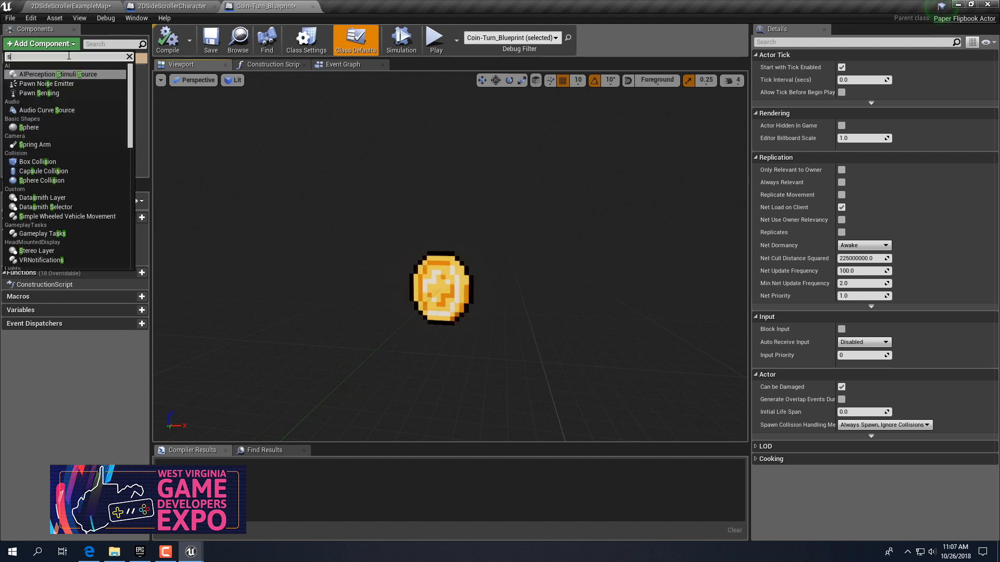
text(phere)
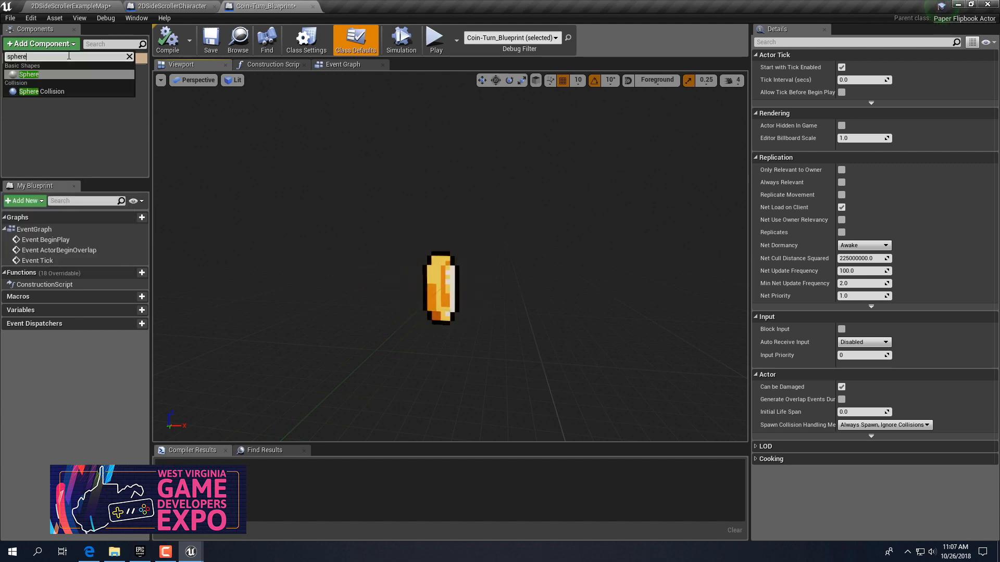
click(46, 92)
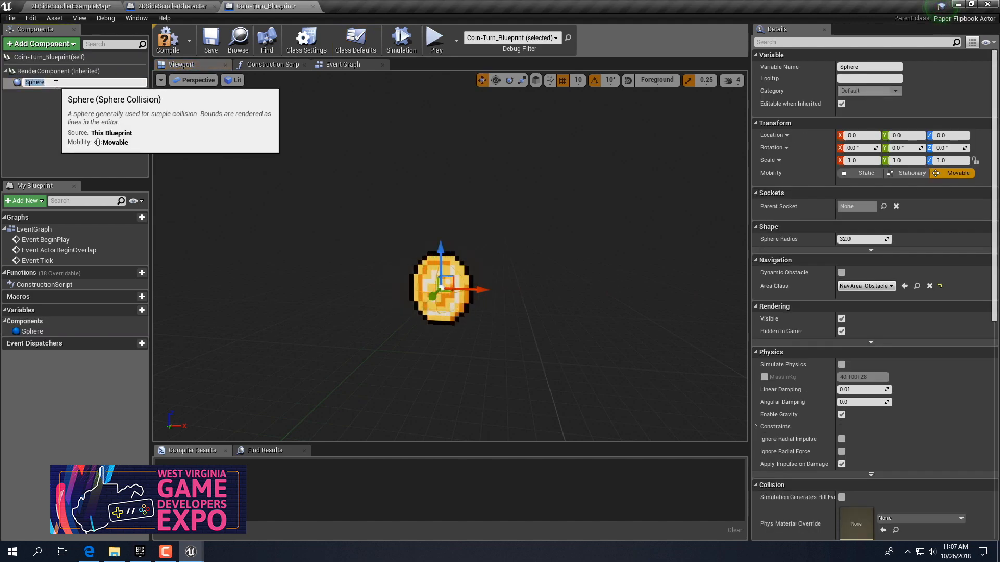
key(Return)
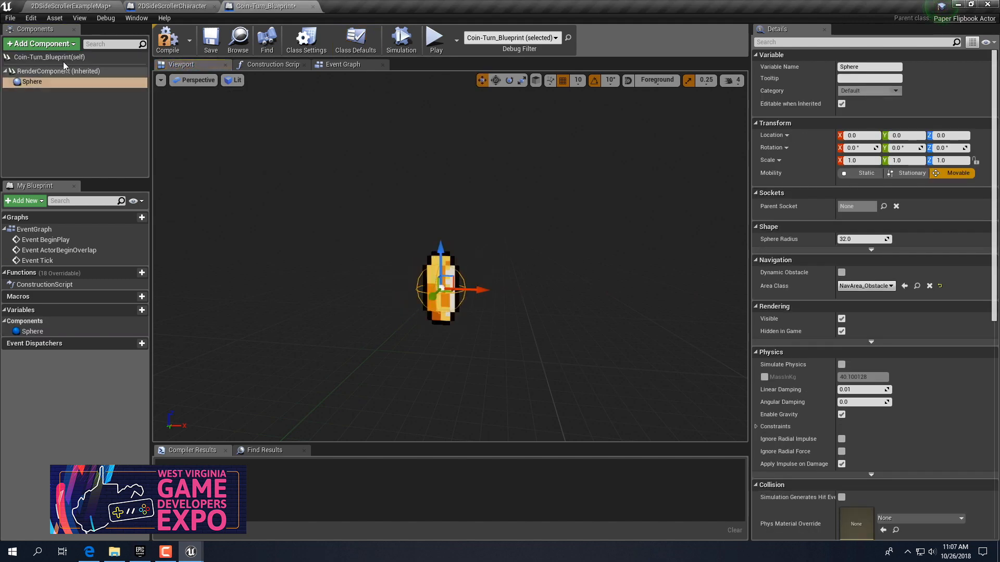
click(42, 46)
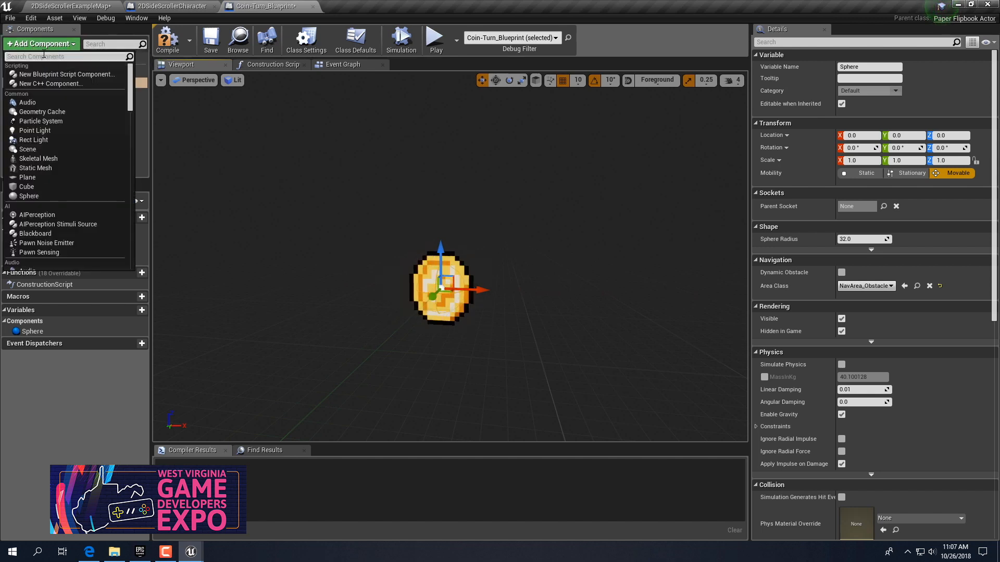
text(sphere)
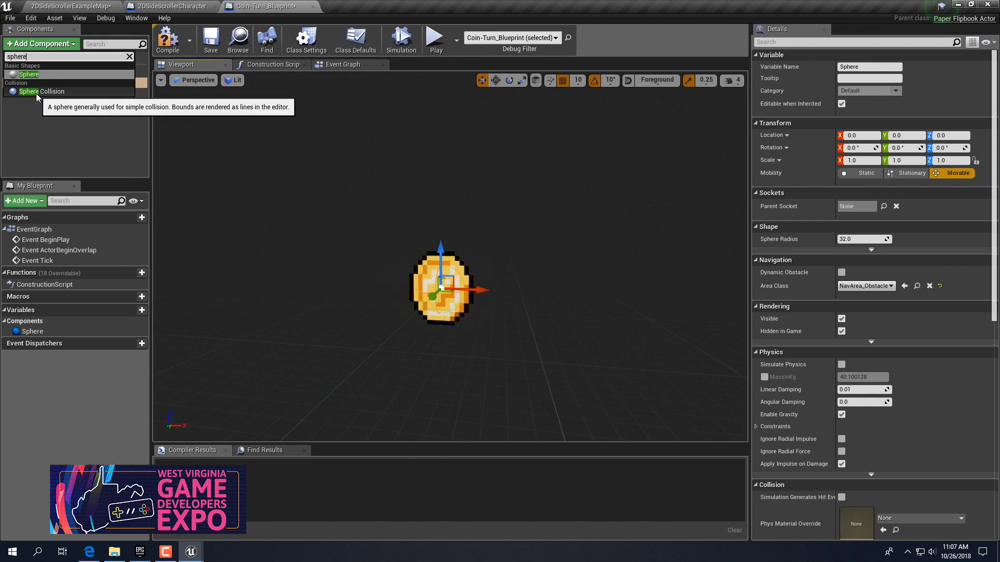
click(331, 239)
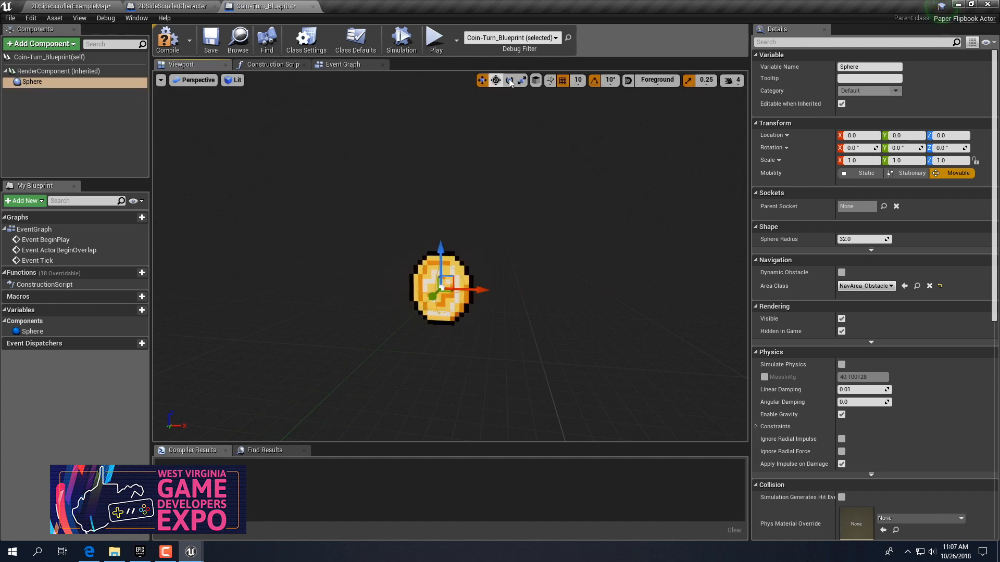
Scale the collision sphere to 8.25 on X and Z and enlarge its radius to about 44 so it encloses the coin
alt+drag(454, 291, 460, 288)
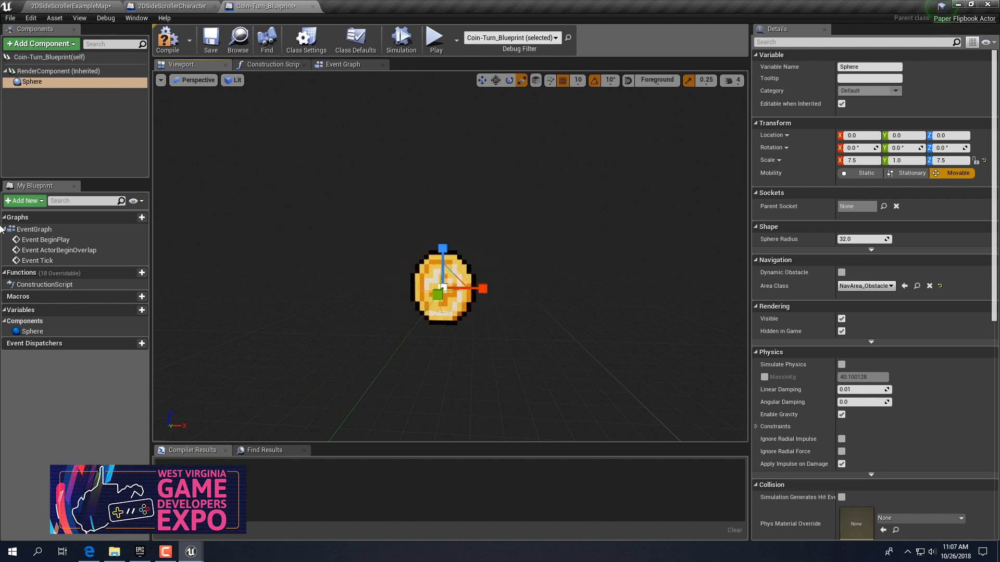
click(46, 82)
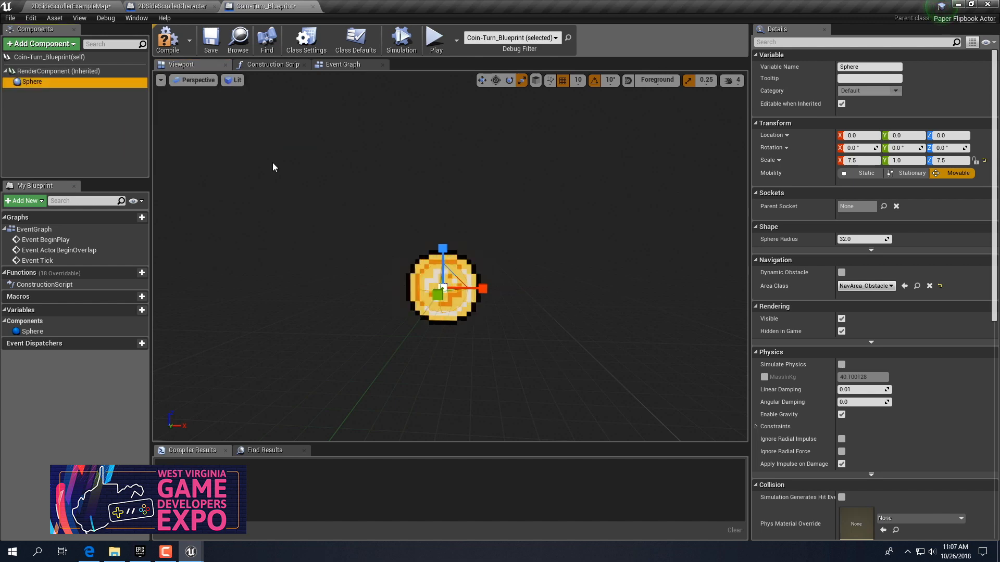
drag(460, 278, 464, 275)
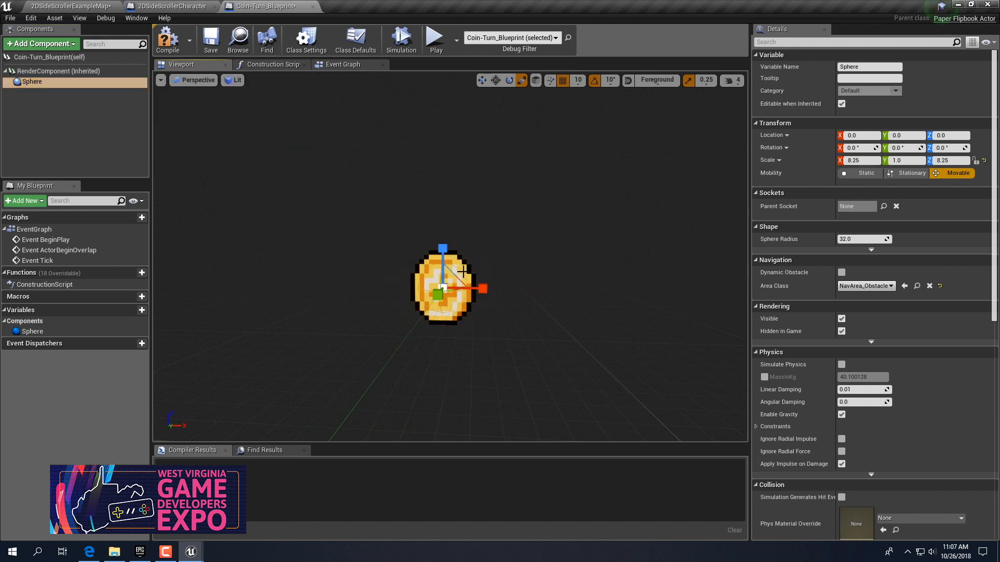
mouse_move(859, 239)
mouse_down()
mouse_move(882, 239)
mouse_move(859, 239)
mouse_up()
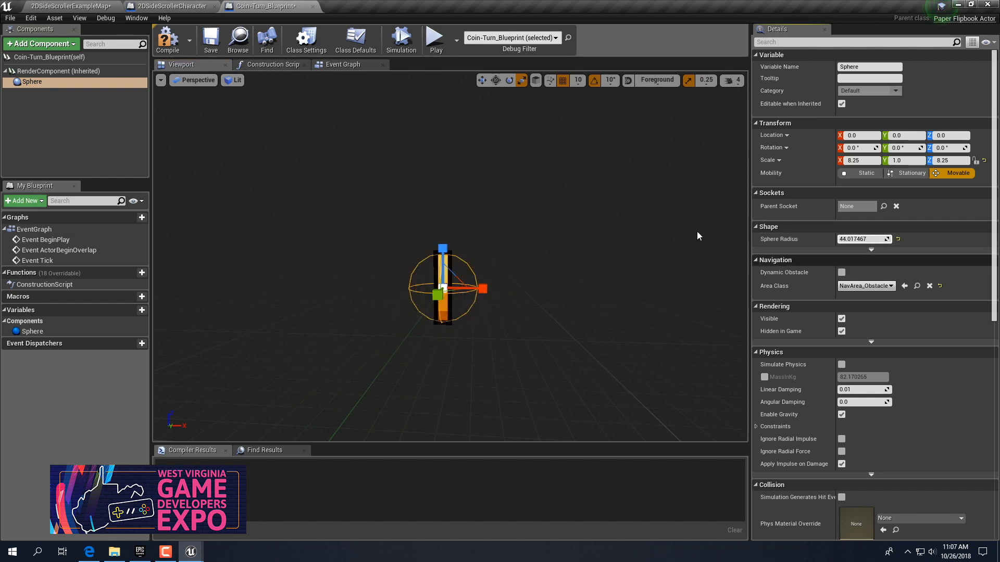
Compile and save the coin blueprint, and return to the example map
click(168, 39)
click(211, 44)
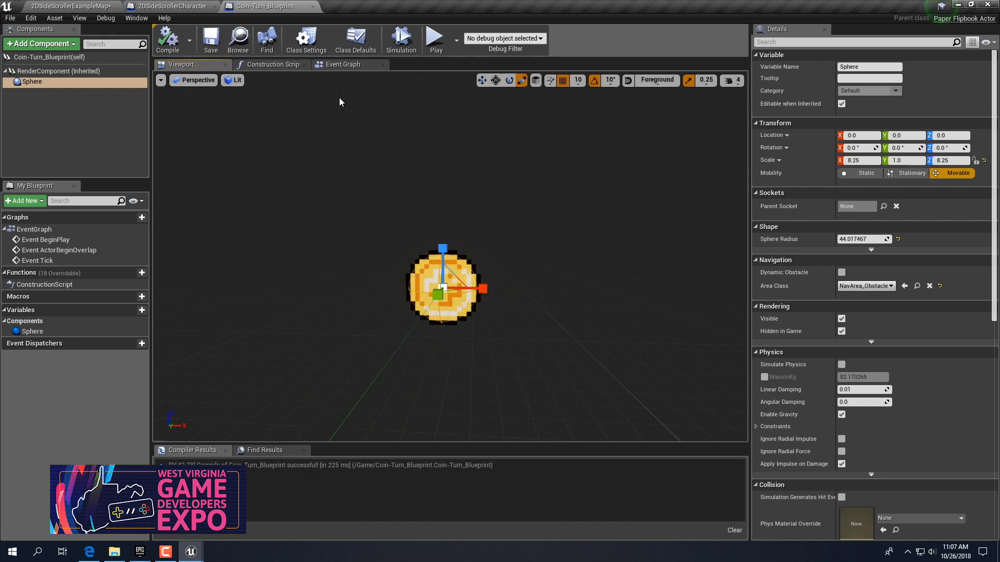
click(82, 8)
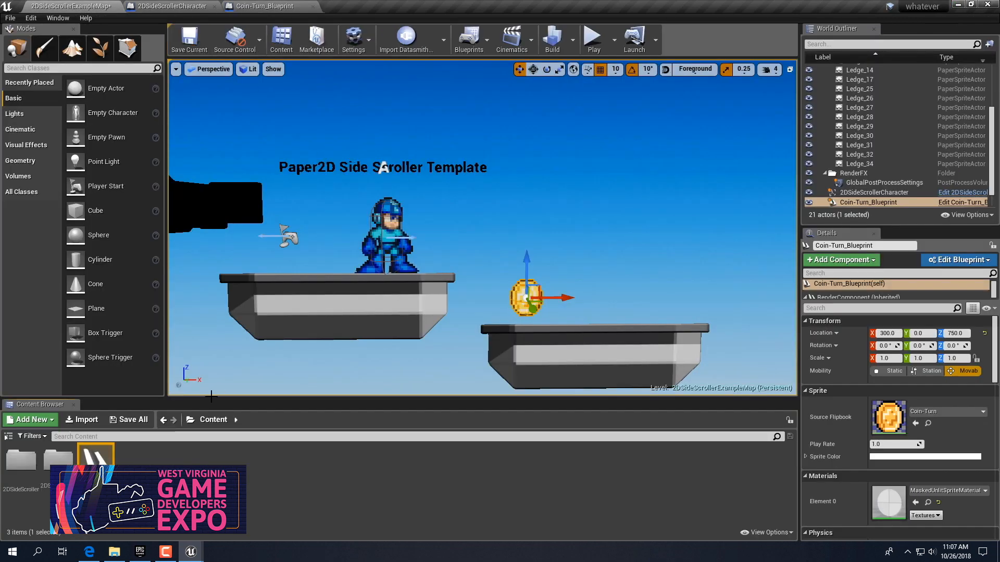
double_click(100, 492)
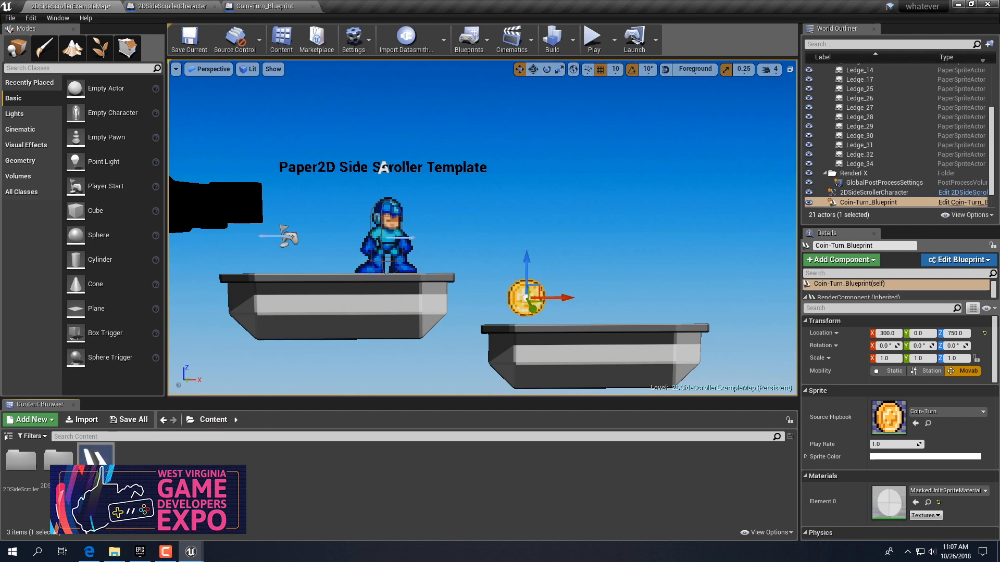
click(162, 494)
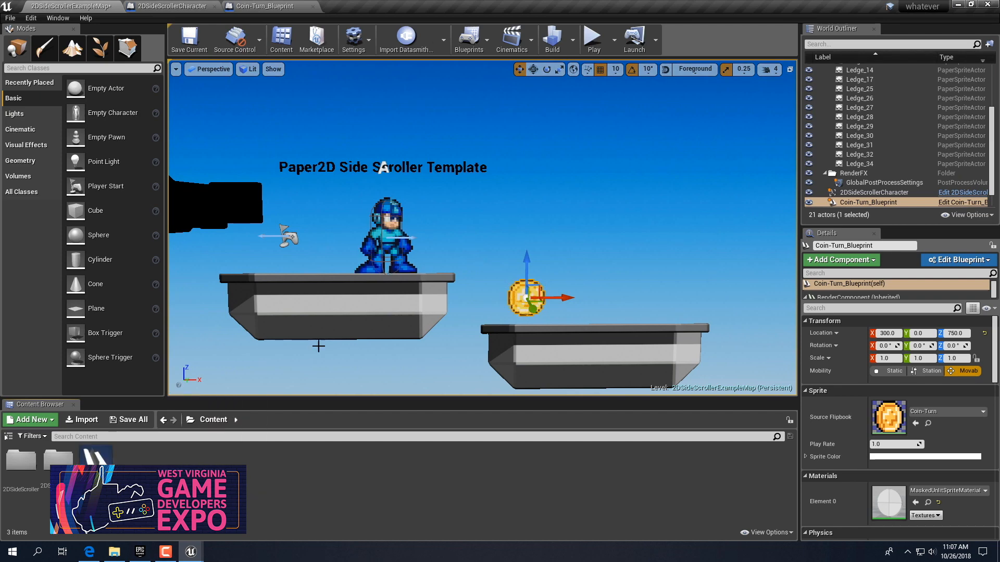
Select the Mega Man character in the level and open the event graph of its blueprint
click(396, 233)
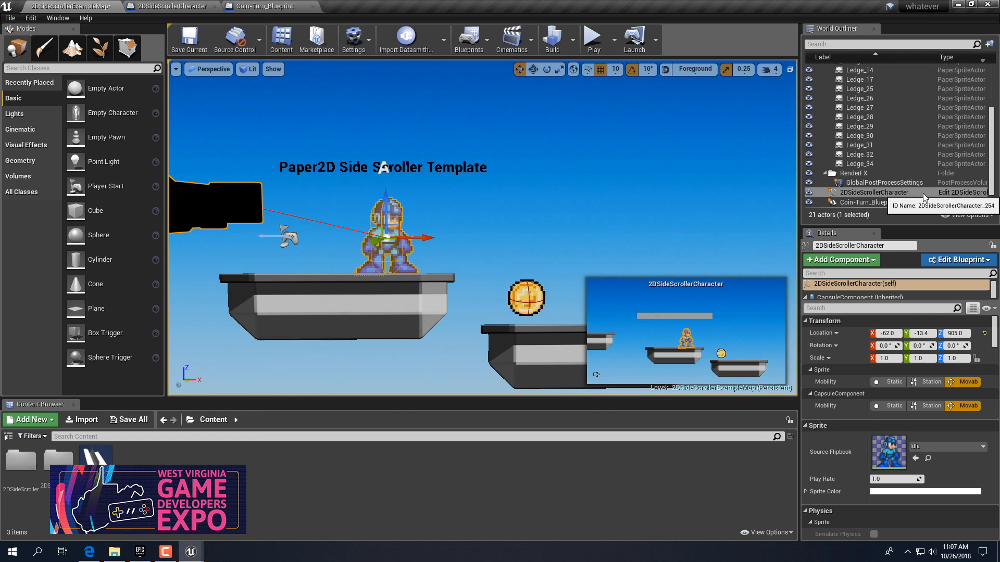
click(956, 193)
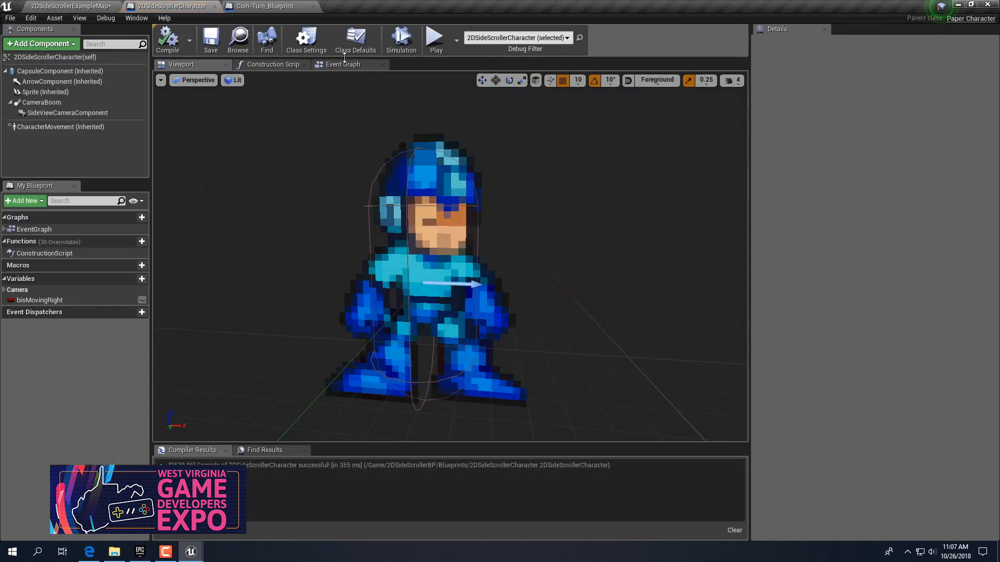
click(345, 65)
Move the Event BeginPlay node group upward in the event graph to free space beneath it
right_drag(457, 175, 553, 400)
drag(456, 329, 613, 389)
drag(552, 319, 535, 272)
drag(229, 186, 646, 367)
drag(562, 279, 544, 154)
click(427, 326)
right_drag(426, 327, 401, 310)
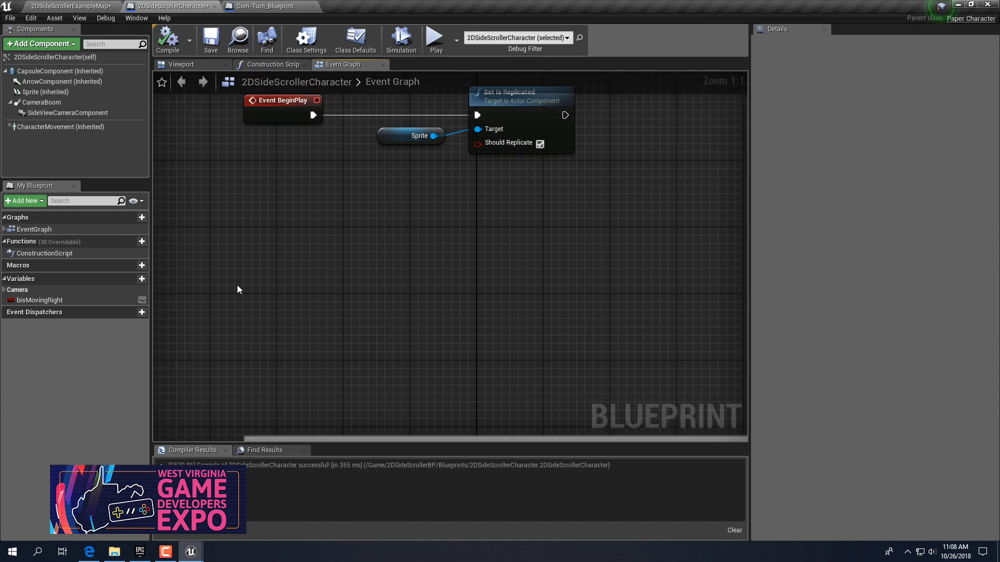
Add an Event ActorBeginOverlap node in the empty space below the Event BeginPlay nodes
right_click(236, 284)
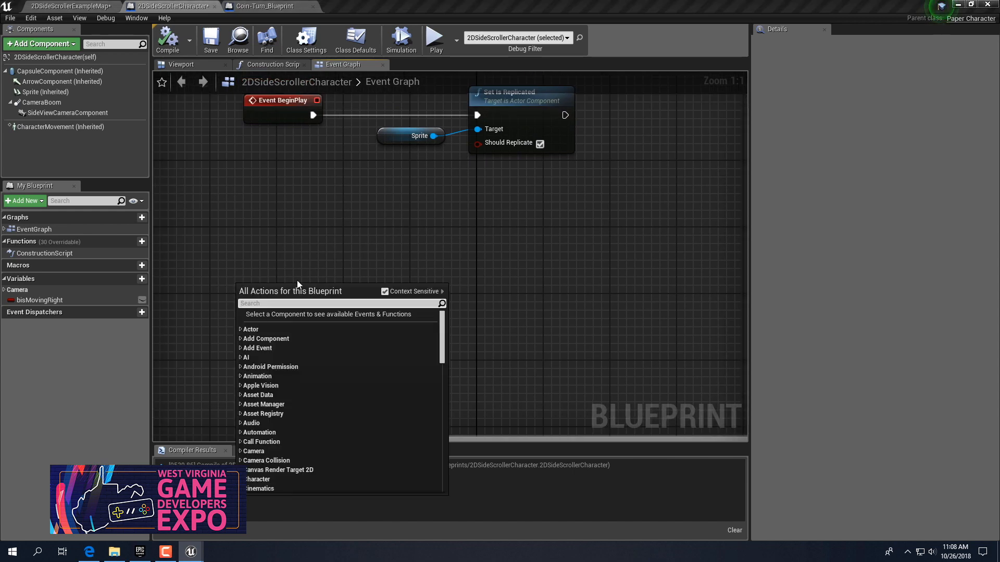
text(beginac)
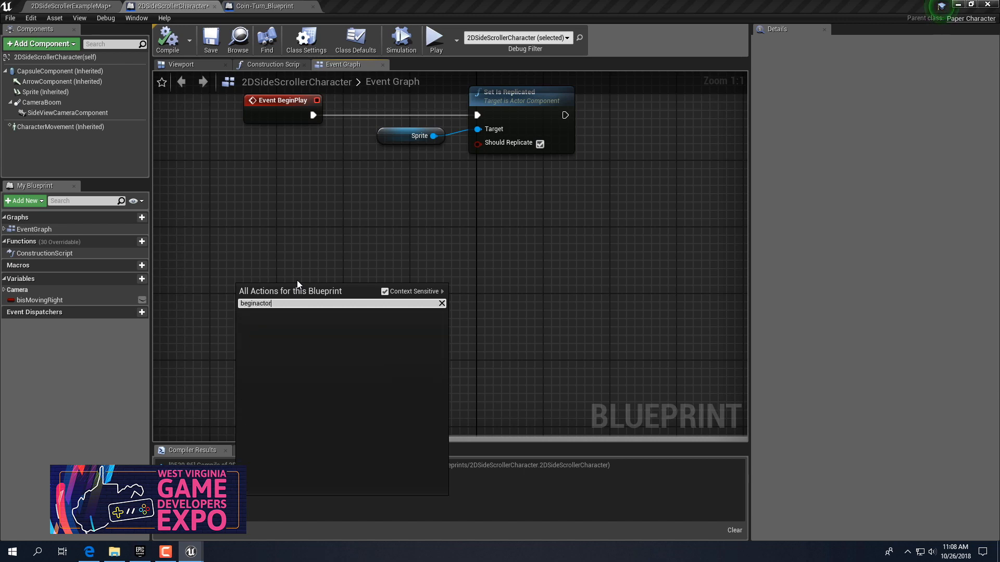
text(to)
key(BackSpace)
key(BackSpace)
key(BackSpace)
key(BackSpace)
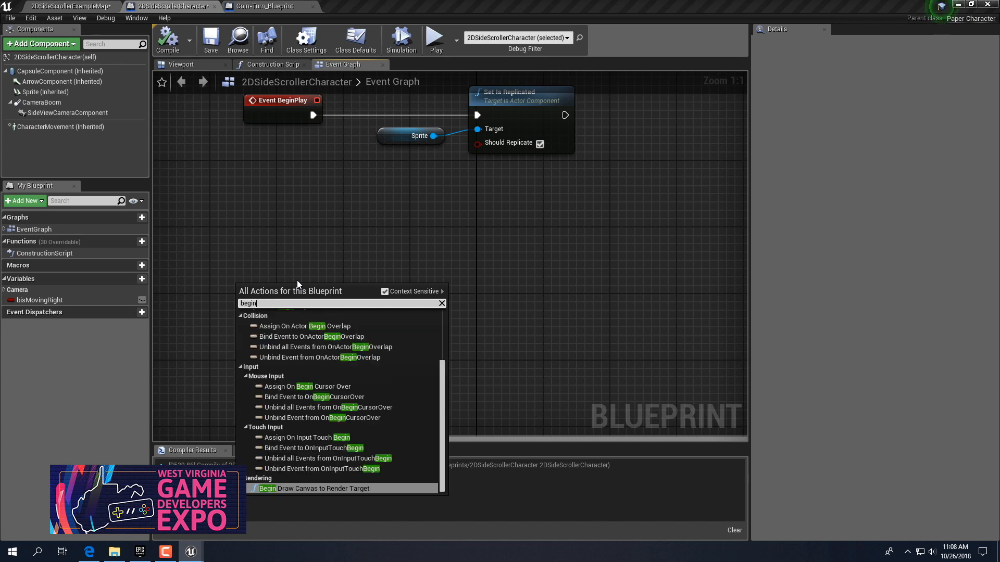
text(ov)
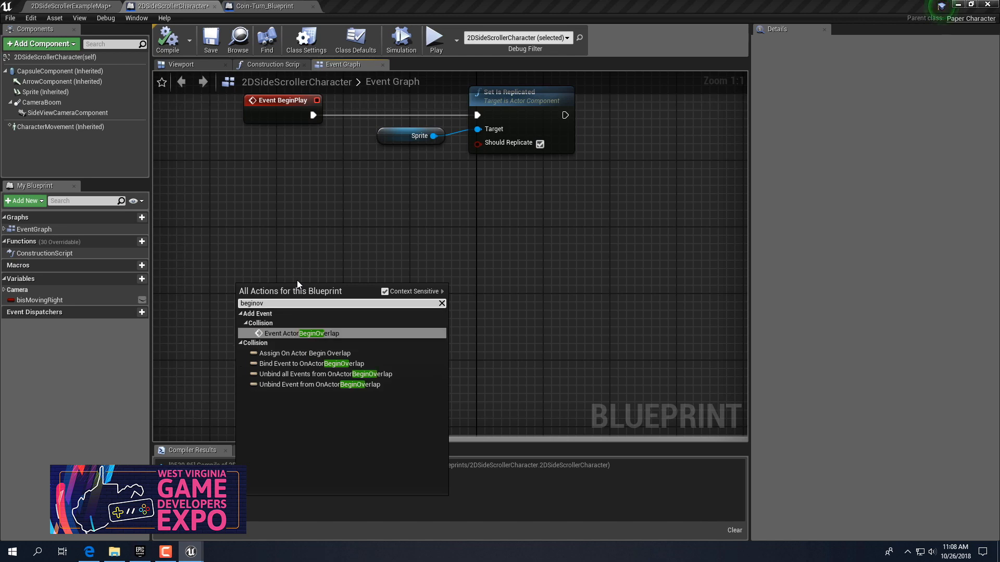
click(297, 333)
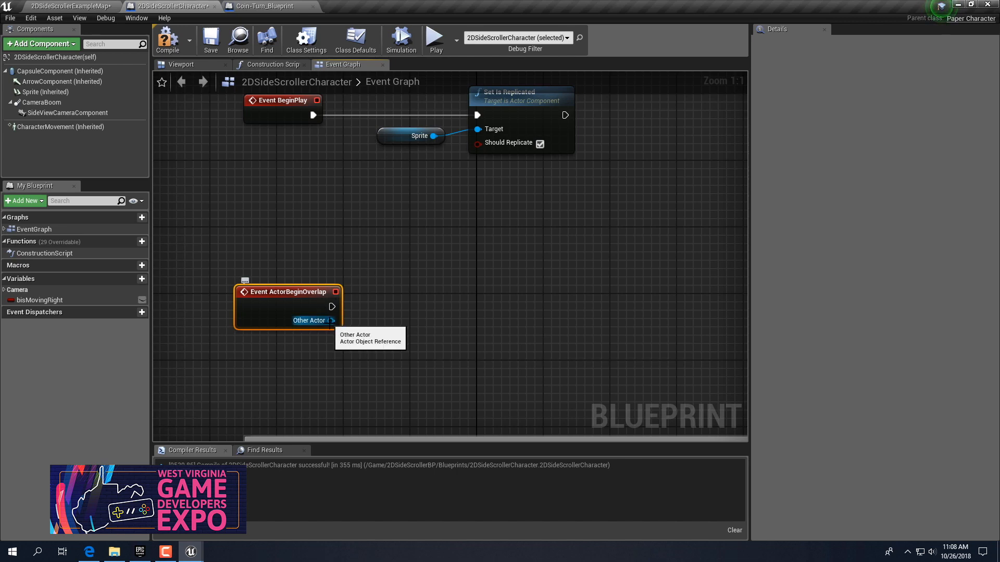
Cast the overlap event's Other Actor to Coin-Turn_Blueprint and align the cast node beside the event
drag(334, 319, 422, 308)
text(cast )
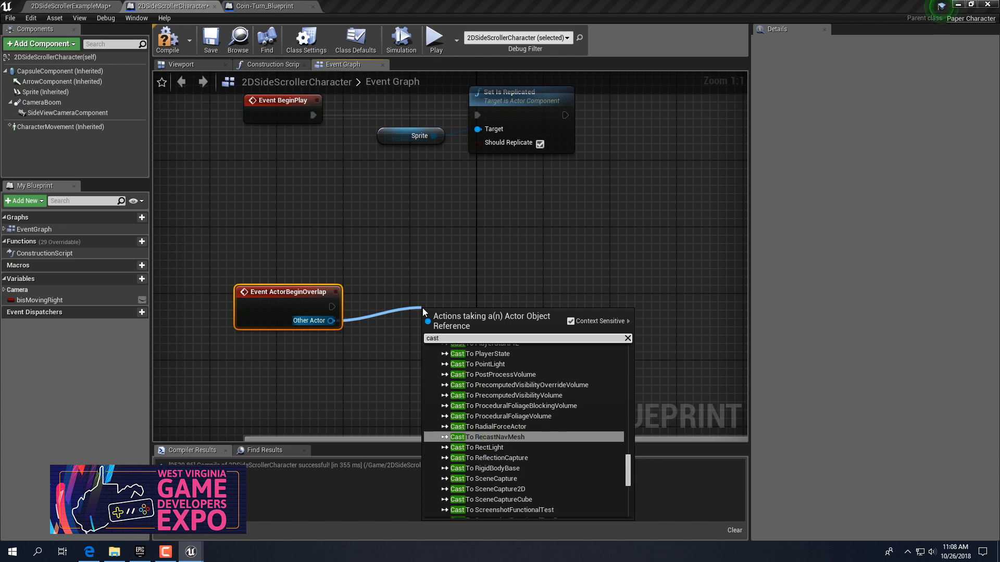
text(to)
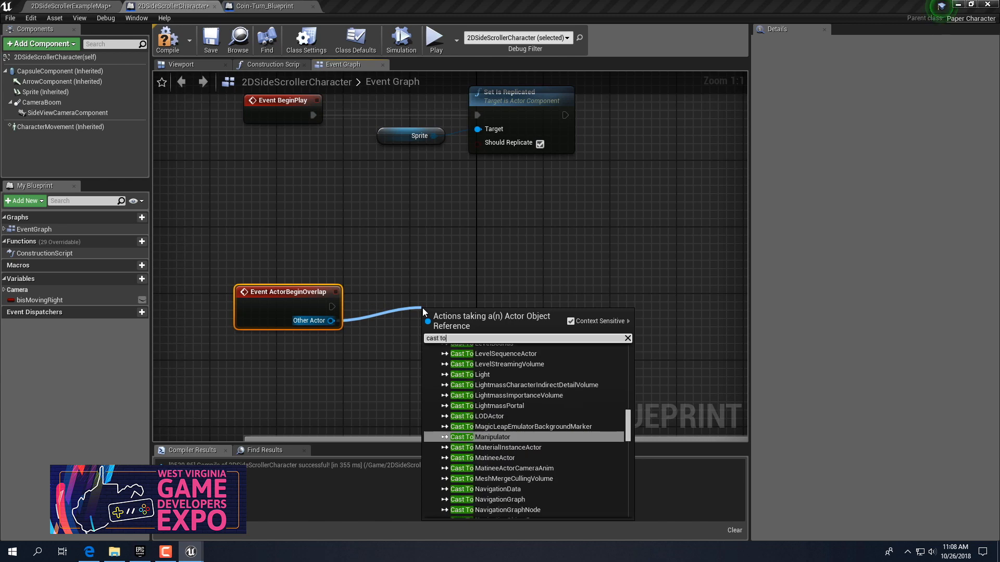
text( coin)
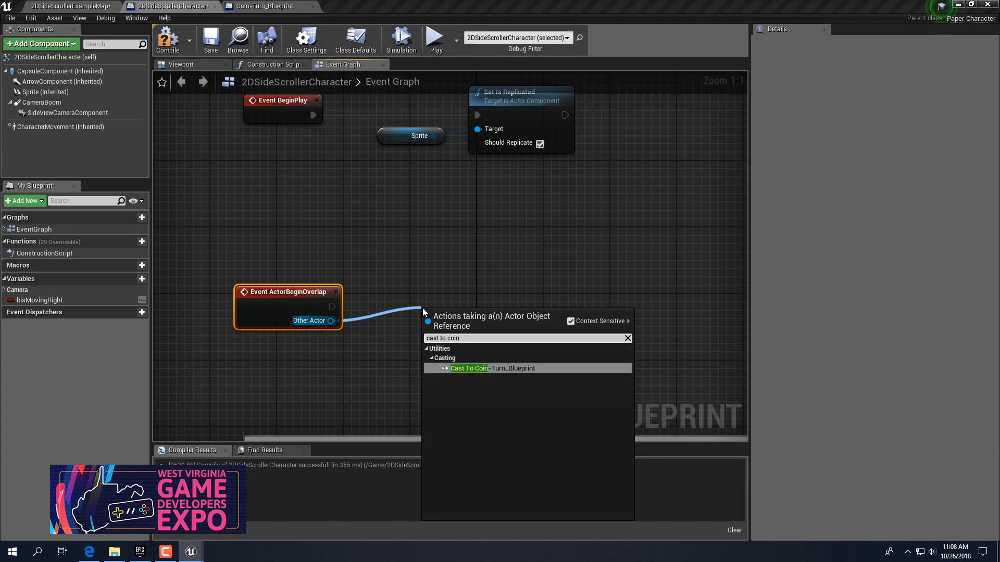
key(Return)
drag(471, 333, 448, 307)
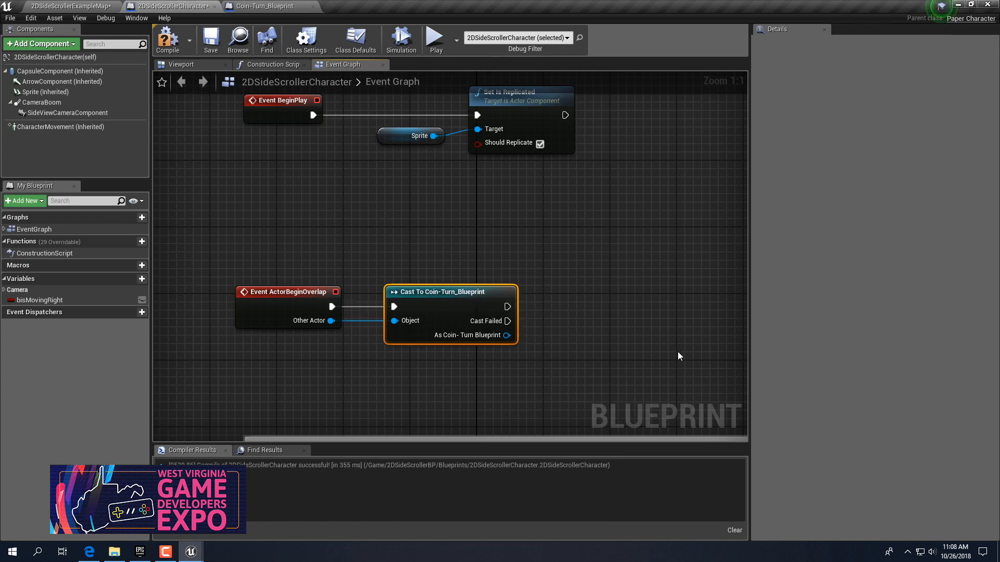
right_drag(569, 303, 545, 306)
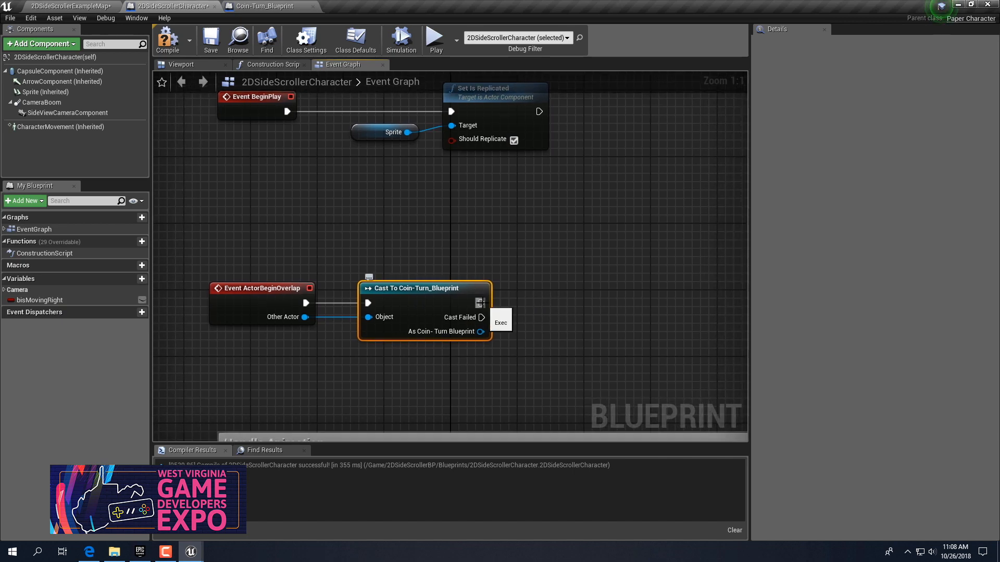
drag(480, 302, 574, 302)
click(513, 342)
drag(480, 336, 540, 323)
click(449, 345)
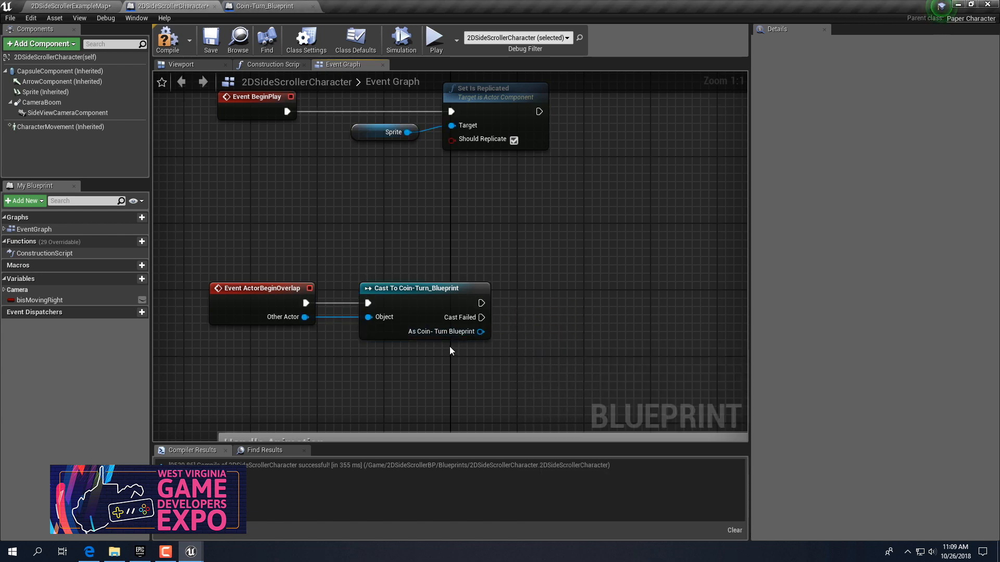
Add a DestroyActor node that targets the cast's As Coin-Turn Blueprint output and runs when the cast succeeds
drag(480, 332, 483, 335)
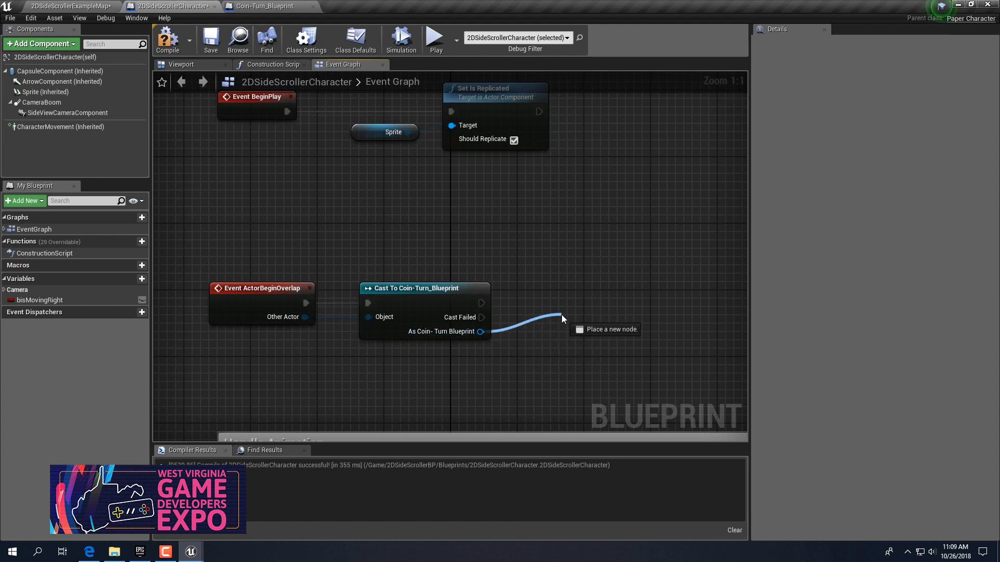
drag(561, 315, 562, 315)
text(destroy)
key(Return)
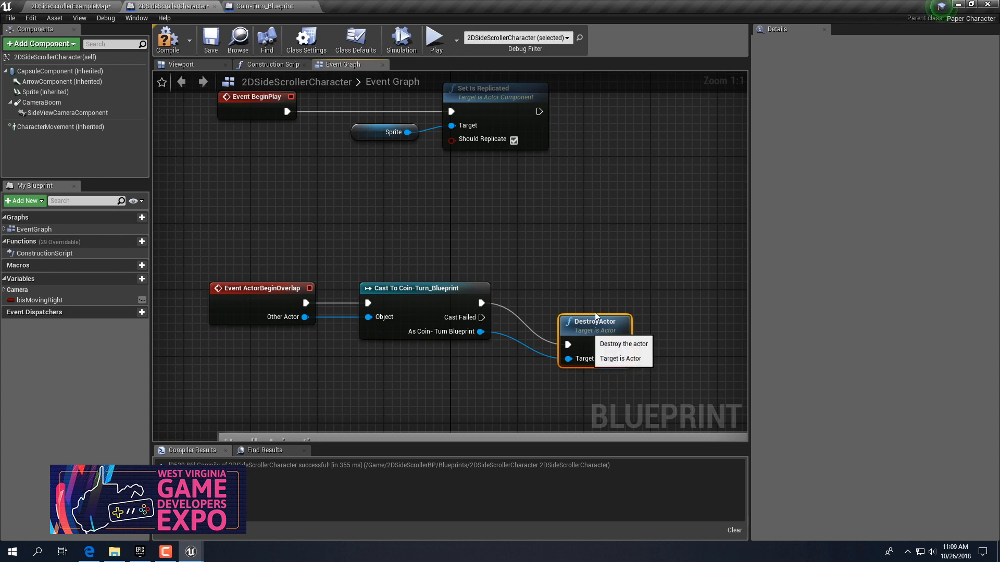
Line up the DestroyActor node beside the cast node, and compile and save the character blueprint
drag(595, 316, 613, 283)
click(167, 41)
click(211, 42)
Play-test the level twice, running the character over the coin and back, and stop each play session
click(70, 6)
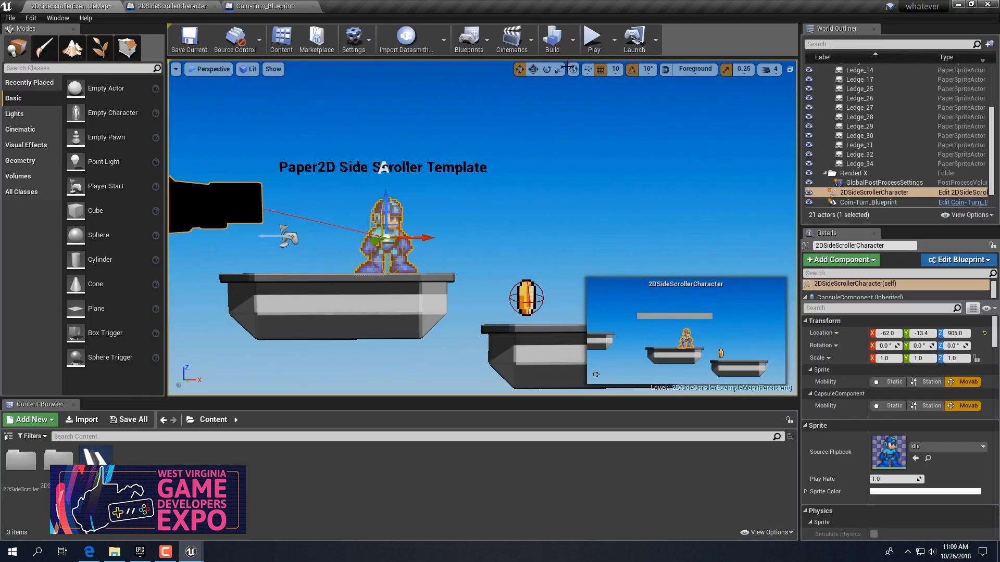
click(593, 39)
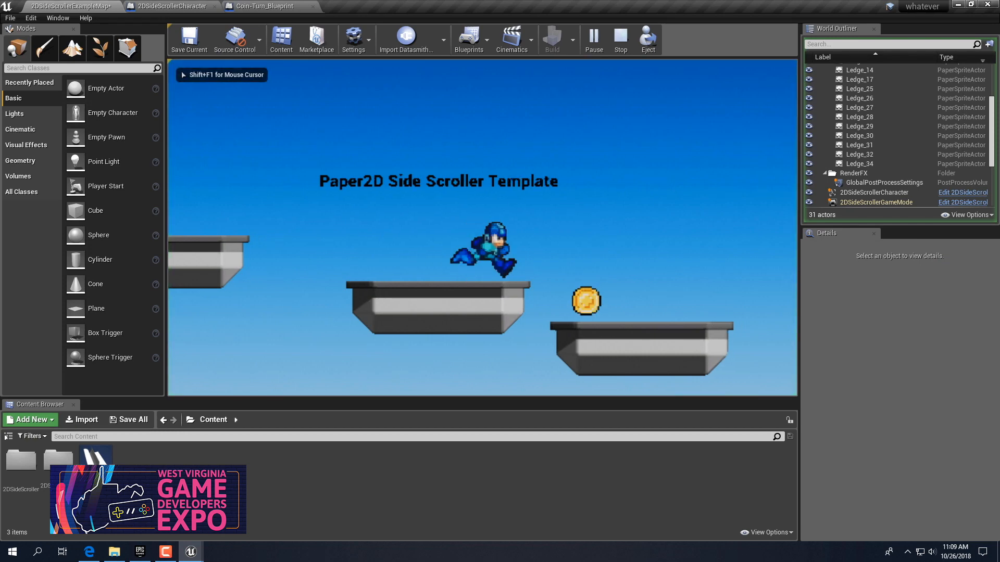
key(d)
key(a)
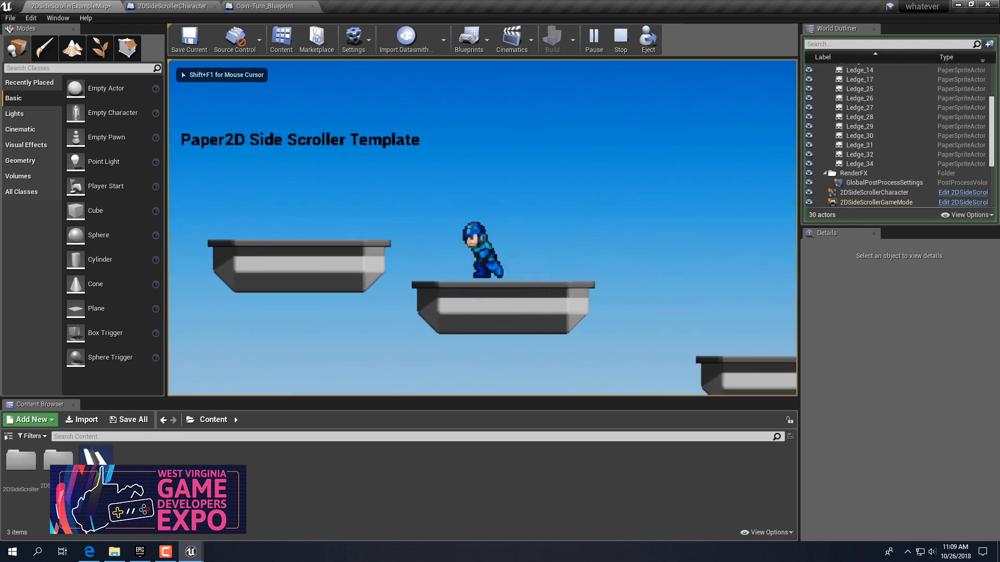
key(Escape)
scroll(442, 245, up, 2)
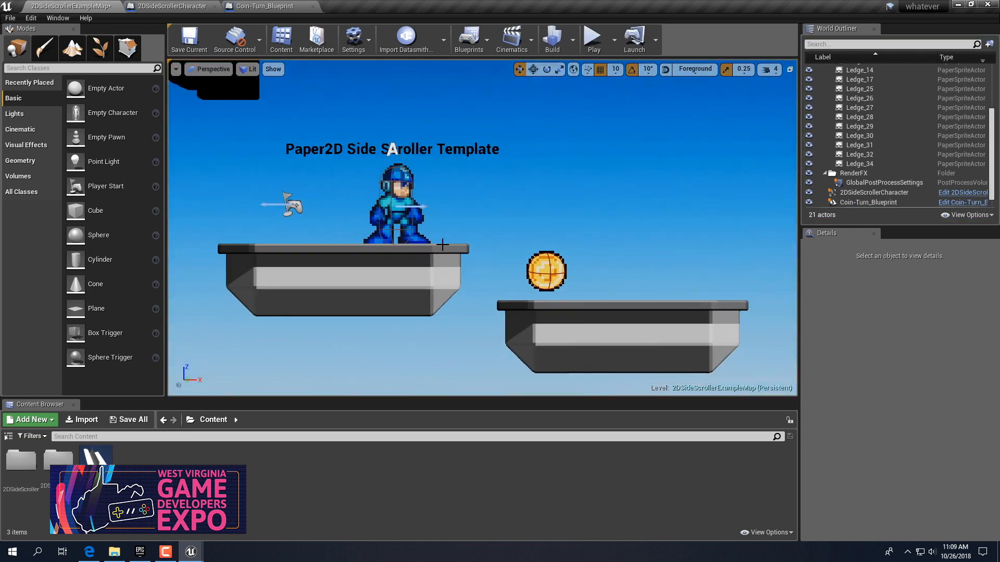
click(594, 39)
click(531, 186)
key(d)
key(a)
key(Escape)
Add a new variable to the 2DSideScrollerCharacter blueprint
click(253, 7)
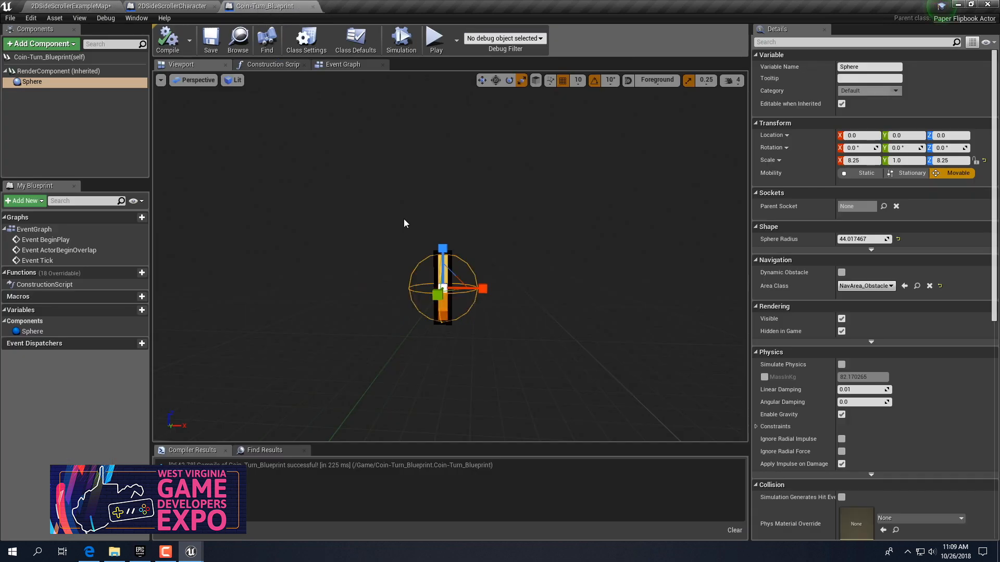
click(172, 7)
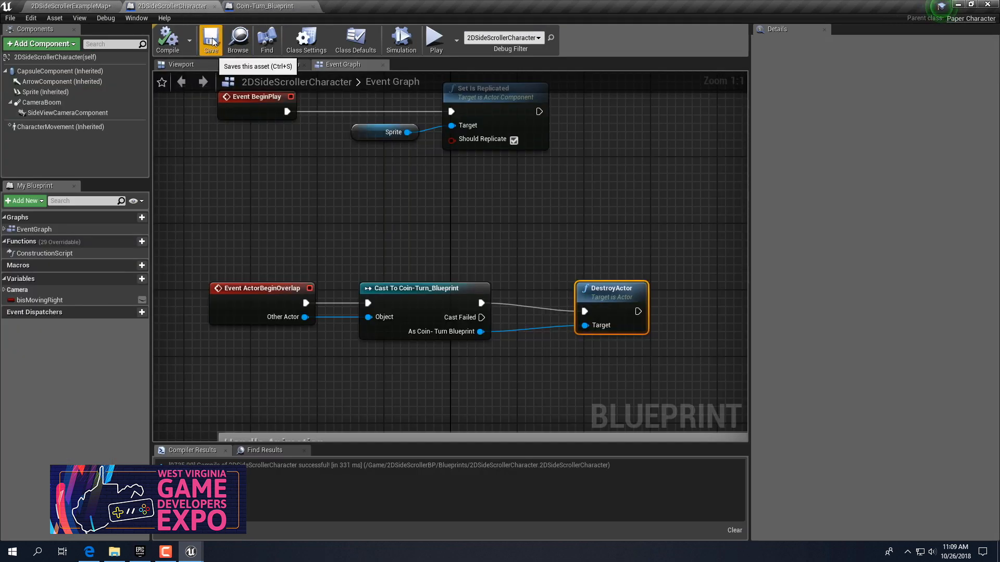
scroll(361, 233, down, 1)
right_drag(351, 230, 364, 139)
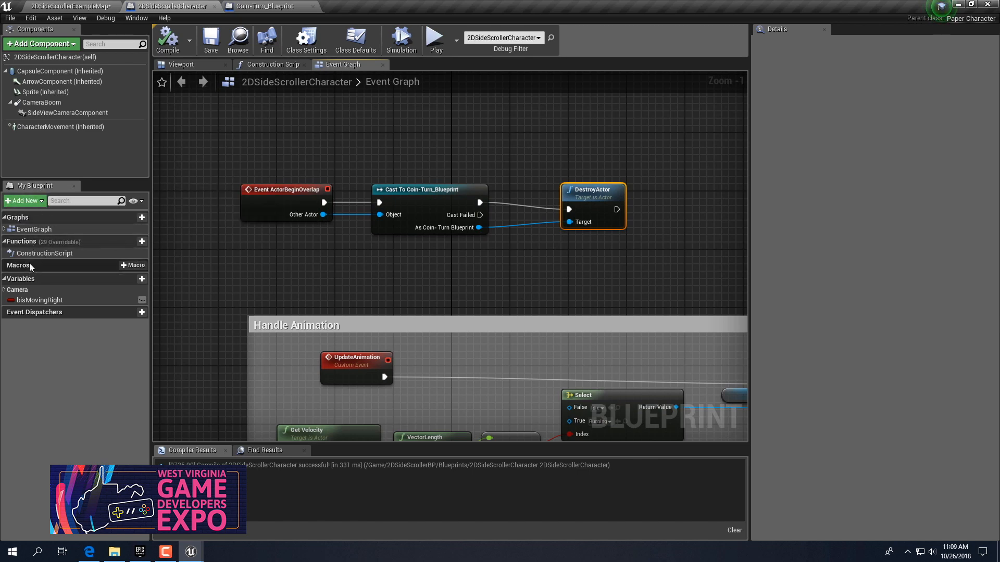
click(129, 279)
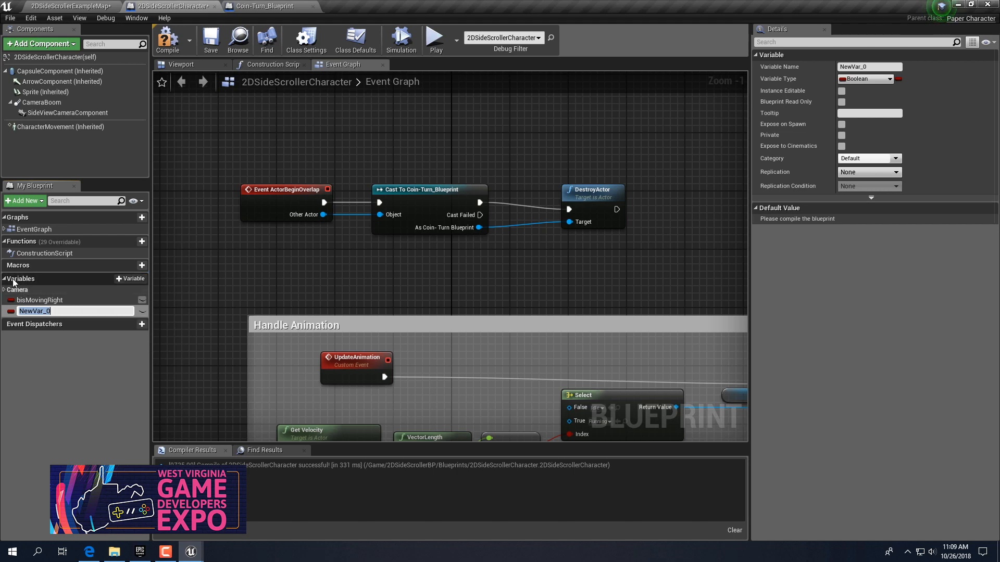
Launch Windows Magnifier and enlarge the view of the blueprint's variable list to 200%
click(21, 554)
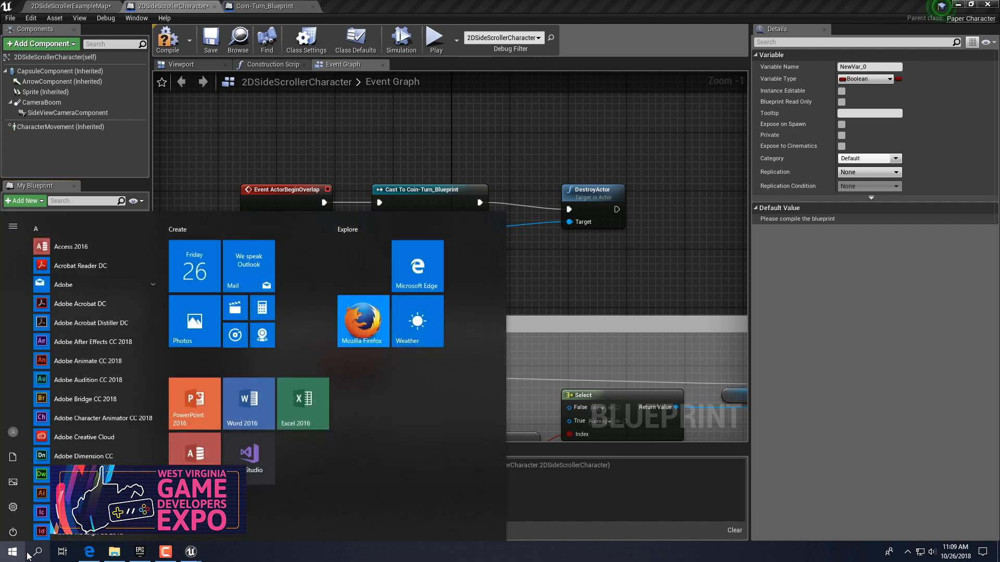
text(magi)
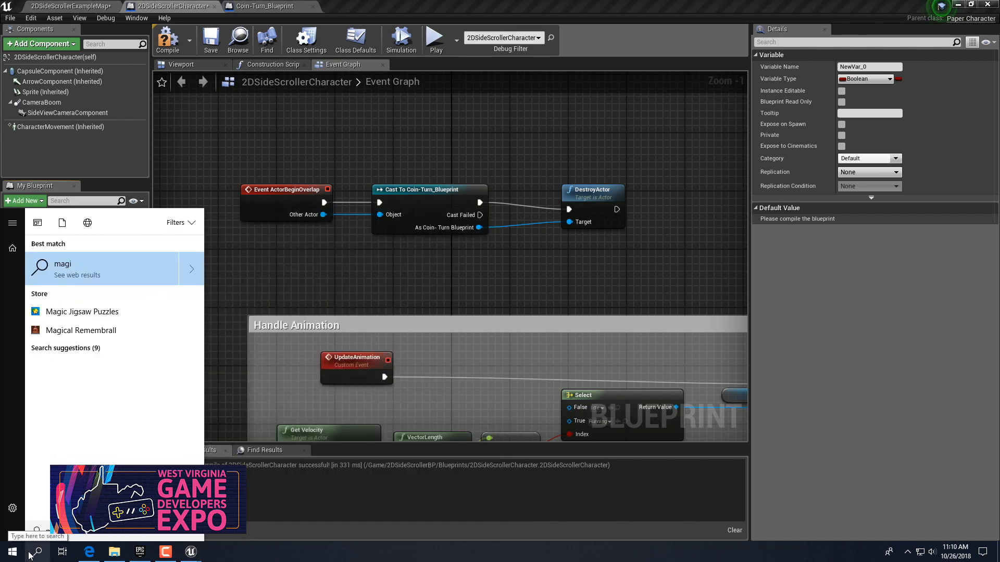
key(BackSpace)
key(Return)
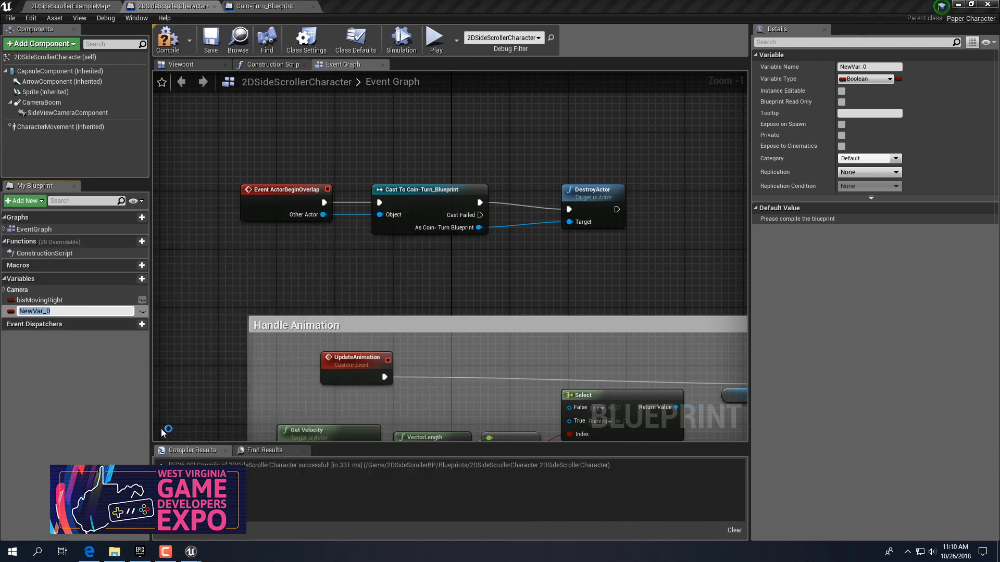
click(357, 112)
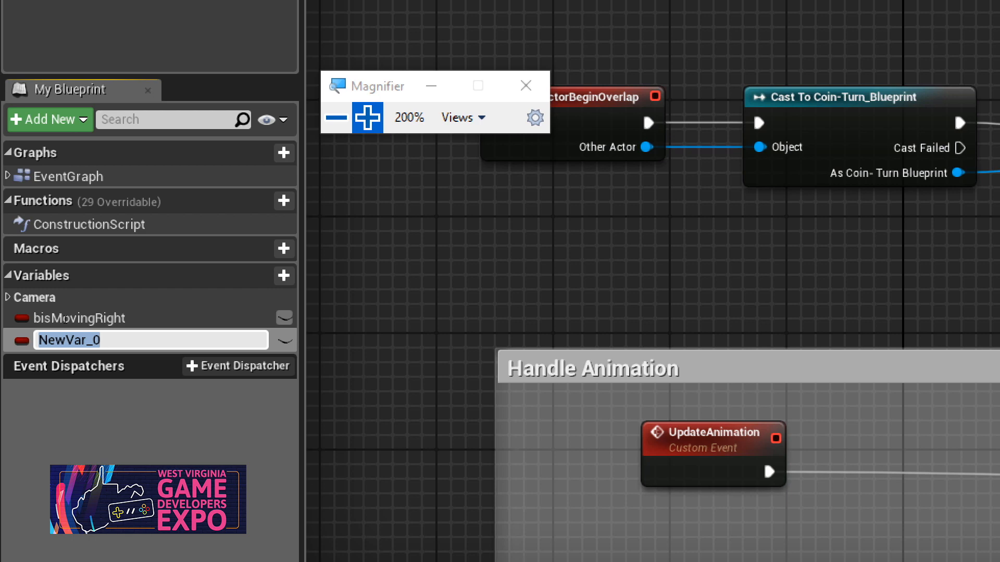
Name the new variable CoinVal, return the magnification to 100%, and compile and save the blueprint
key(End)
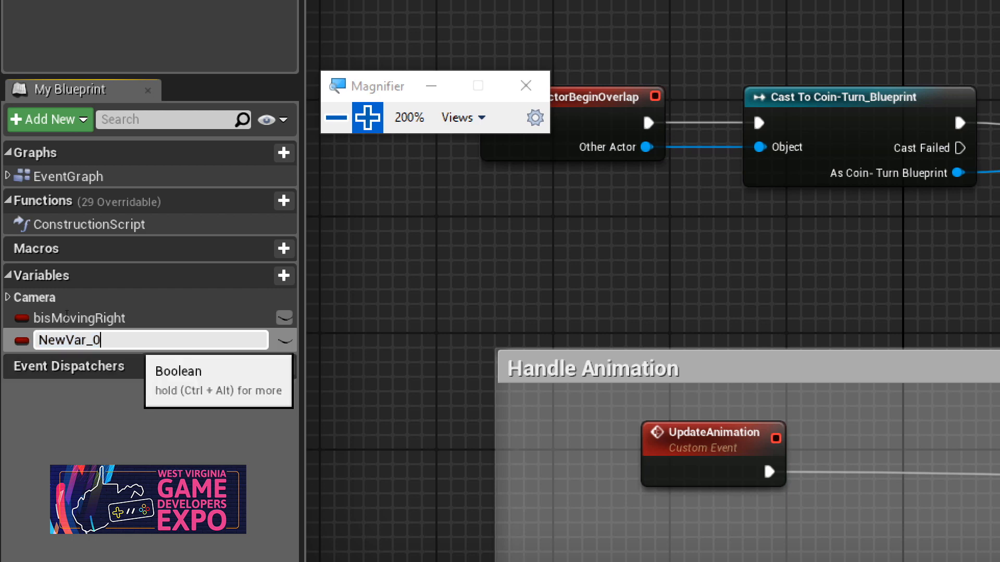
key(BackSpace)
key(BackSpace)
key(BackSpace)
key(BackSpace)
text(CoinV)
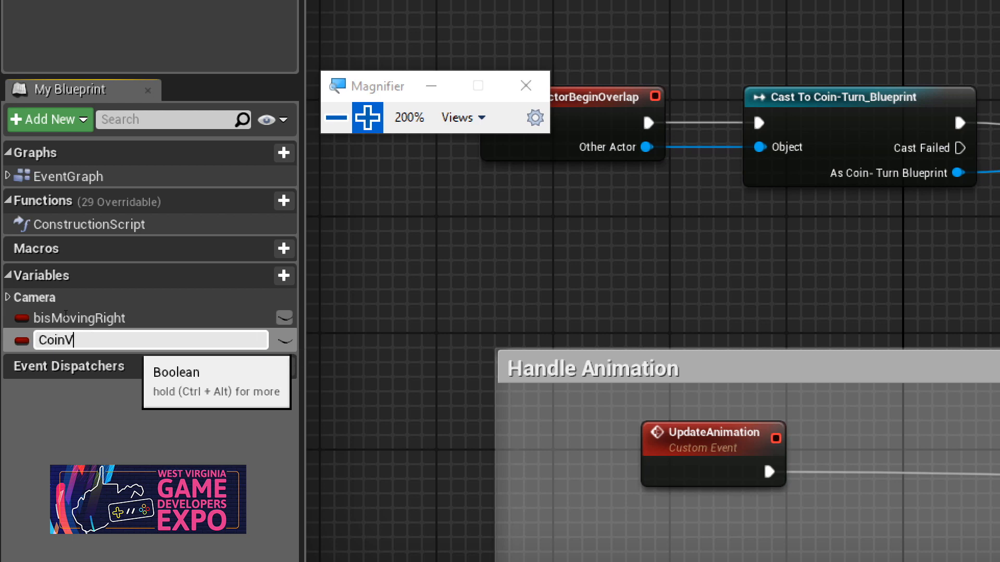
text(al)
key(Return)
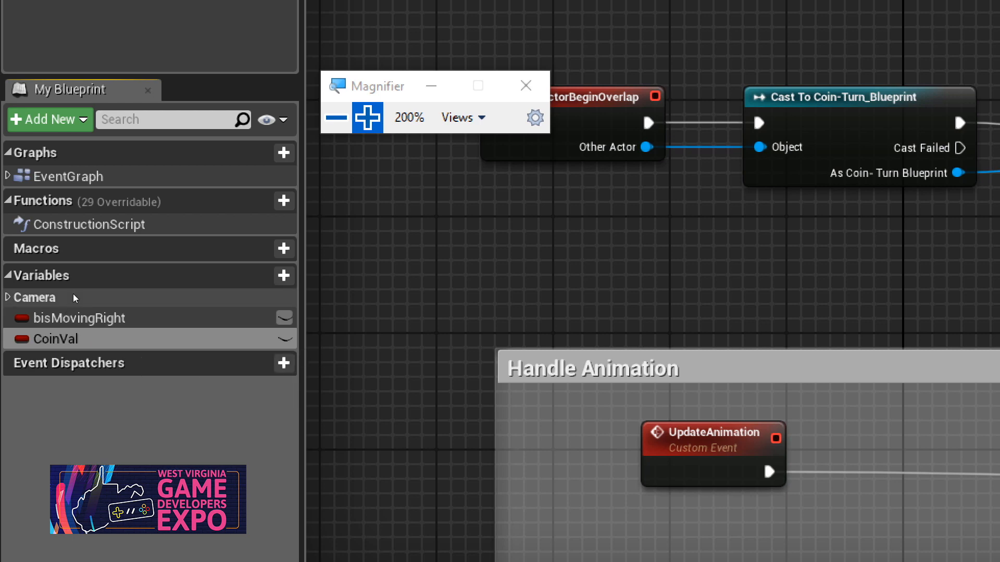
key(super+minus)
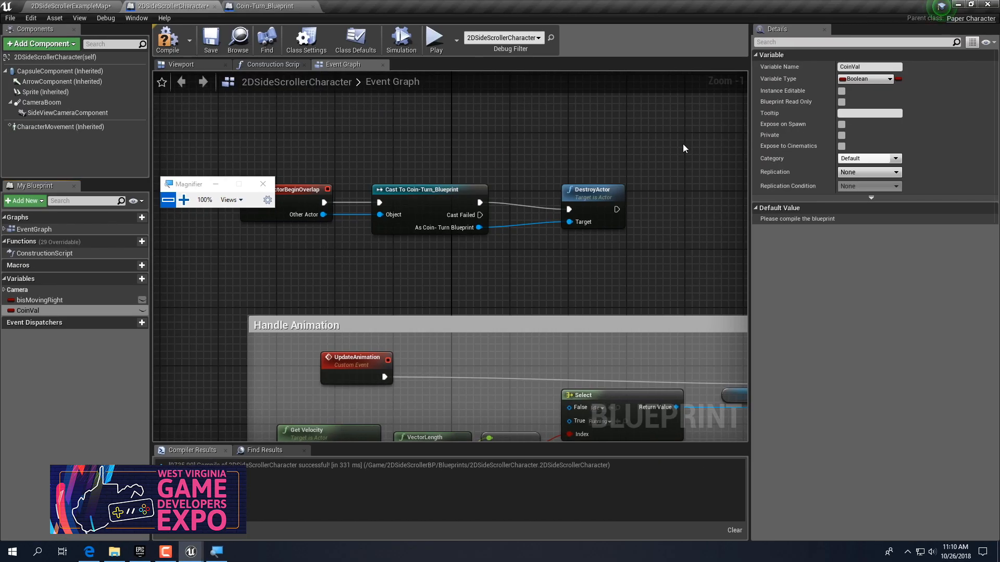
click(175, 43)
click(212, 47)
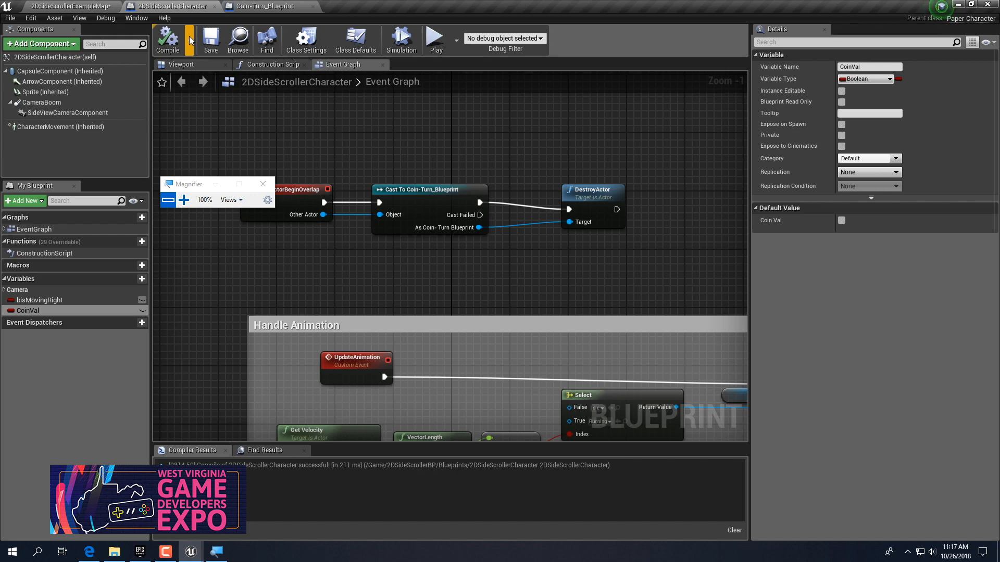
Move the Magnifier window clear of the graph nodes and set CoinVal's variable type to Integer
drag(192, 187, 641, 35)
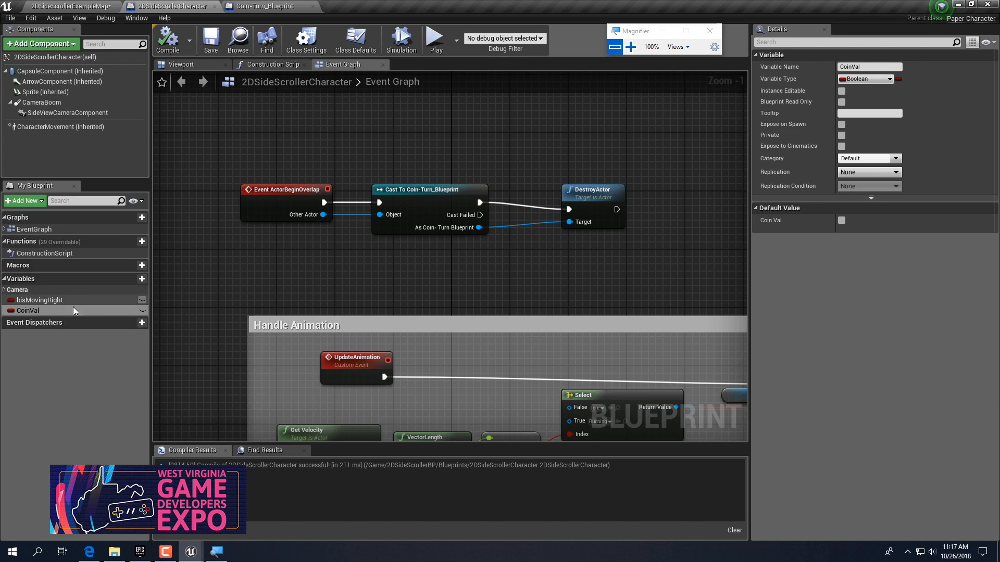
click(868, 79)
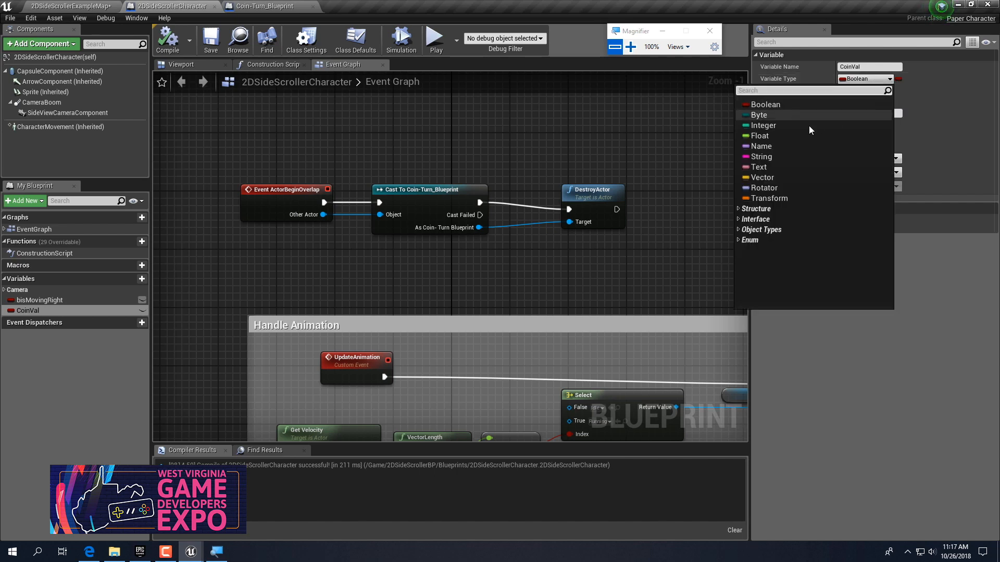
click(790, 126)
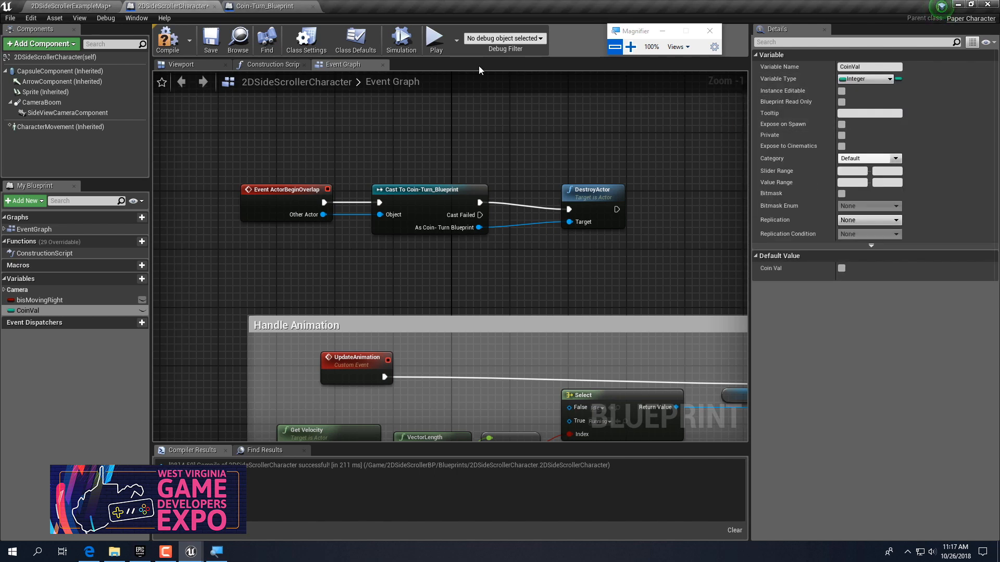
click(65, 6)
key(a)
right_drag(263, 202, 284, 194)
key(s)
key(w)
key(d)
key(s)
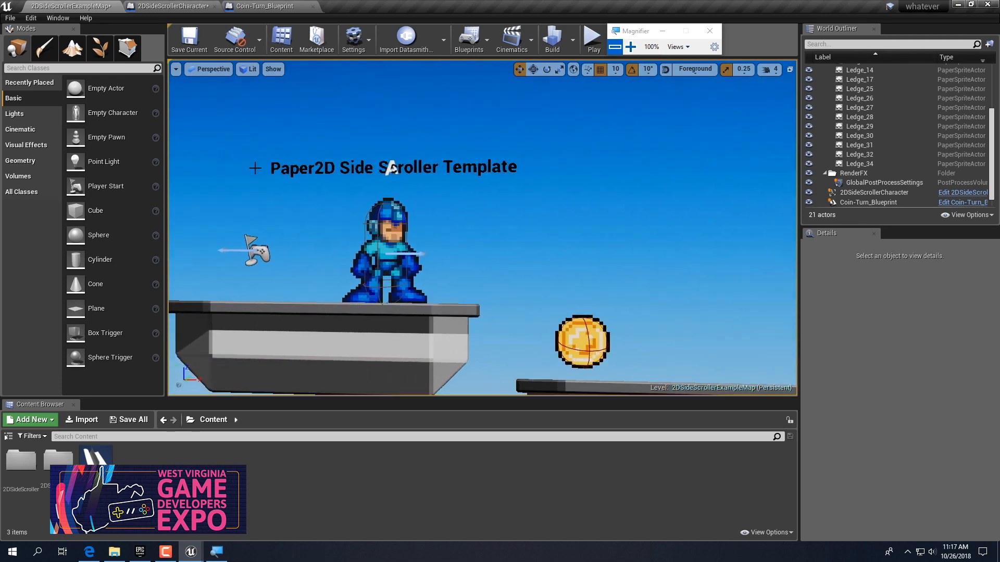
click(234, 8)
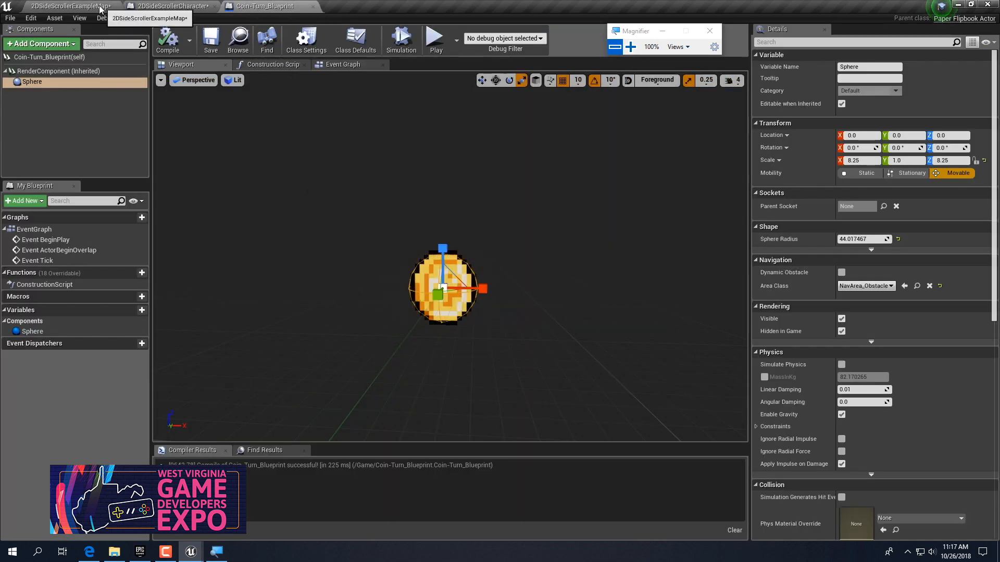
Move the DestroyActor node in the character's event graph farther from the cast node to make room between them
click(172, 7)
right_drag(550, 289, 460, 279)
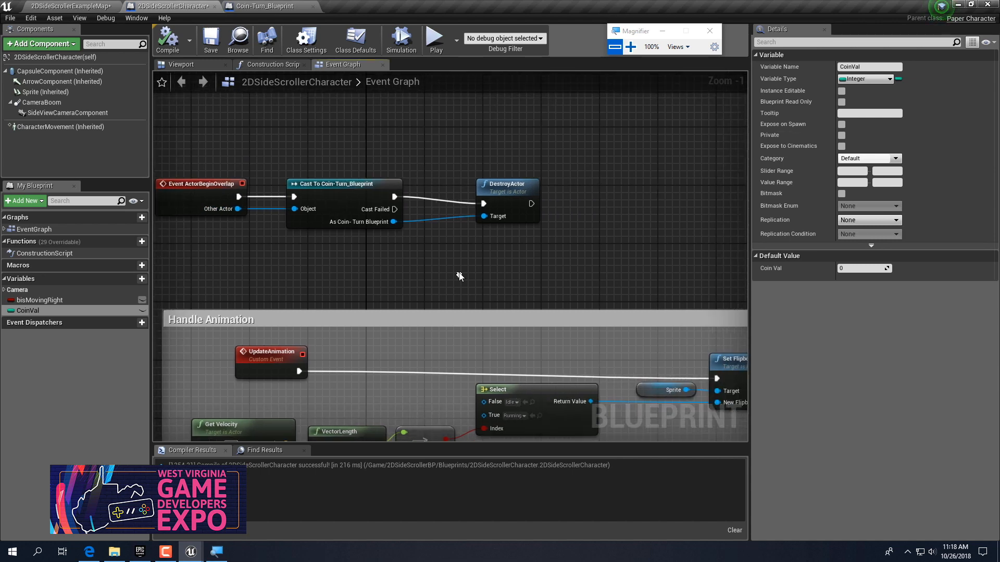
drag(509, 192, 619, 185)
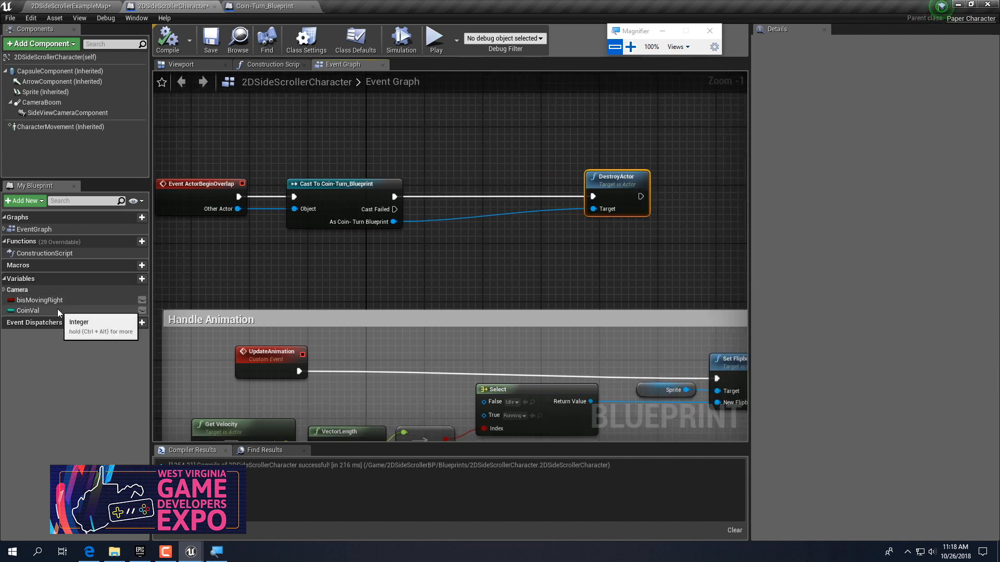
Add a Coin Val getter below the cast node and connect it to an integer + integer node that adds 1
drag(58, 310, 413, 266)
text(+)
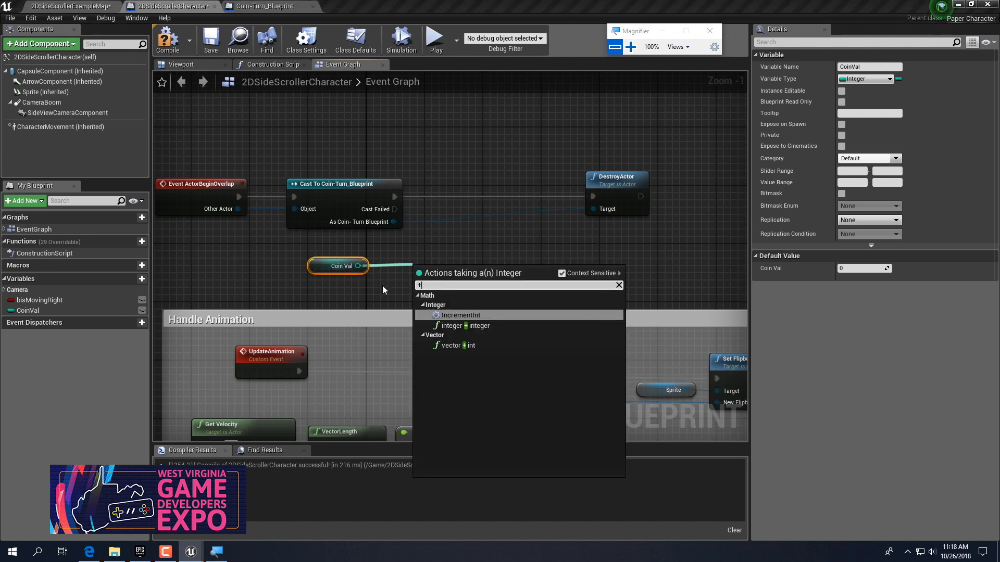
key(Down)
key(Return)
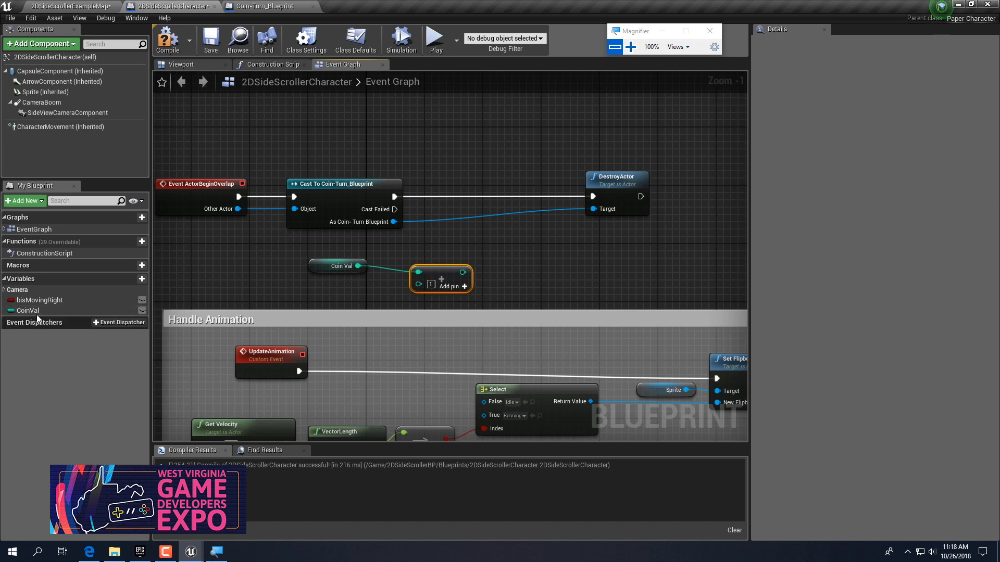
Insert a SET Coin Val node between the cast and DestroyActor nodes, fed by the addition result, and compile and save the blueprint
drag(32, 311, 502, 243)
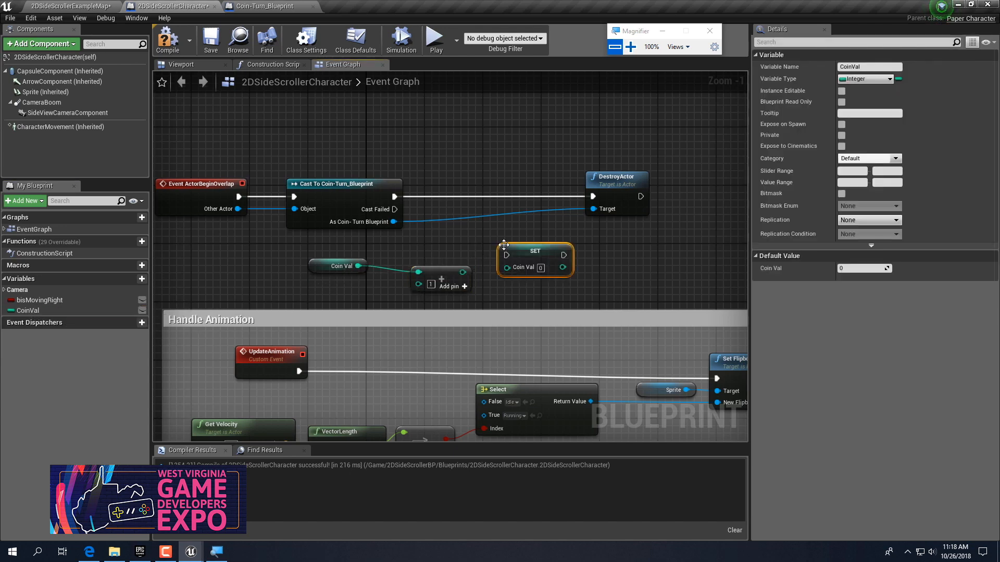
drag(462, 272, 507, 267)
drag(394, 197, 593, 197)
drag(538, 255, 519, 196)
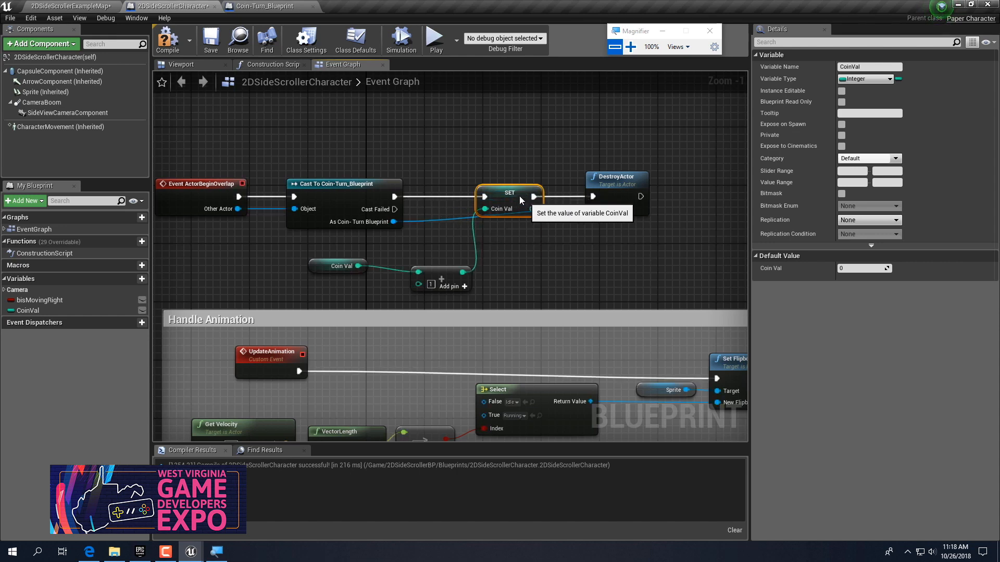
click(172, 48)
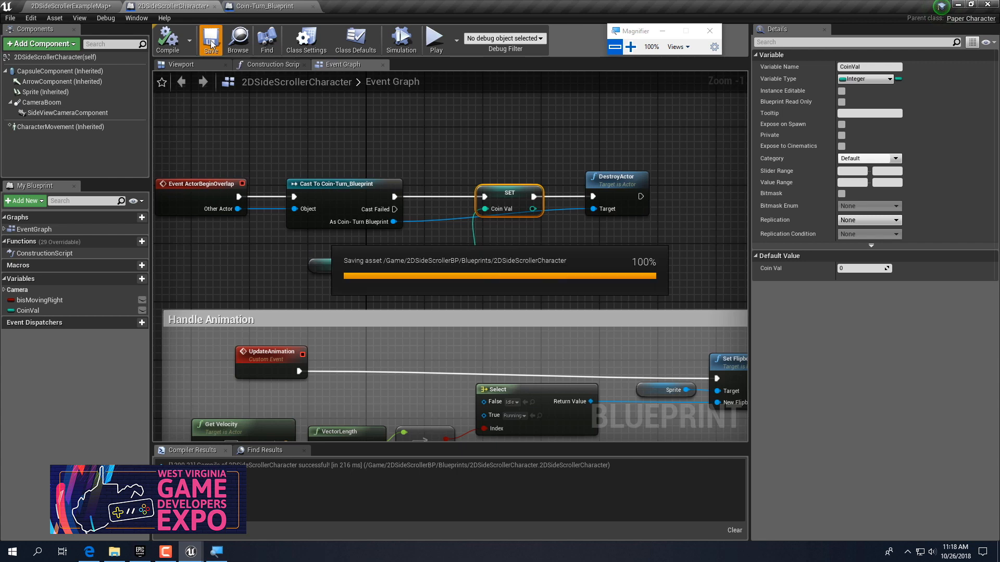
click(74, 8)
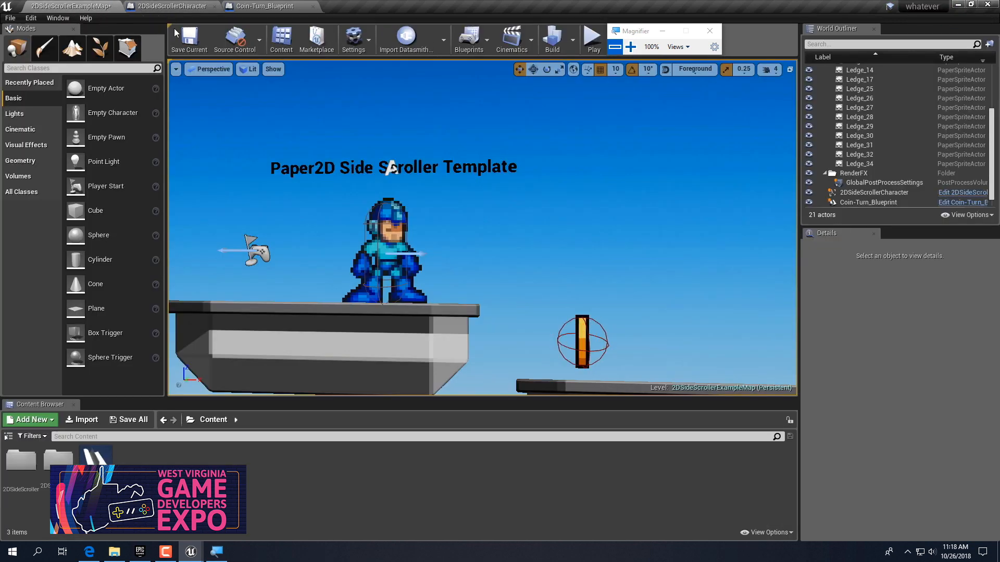
click(180, 7)
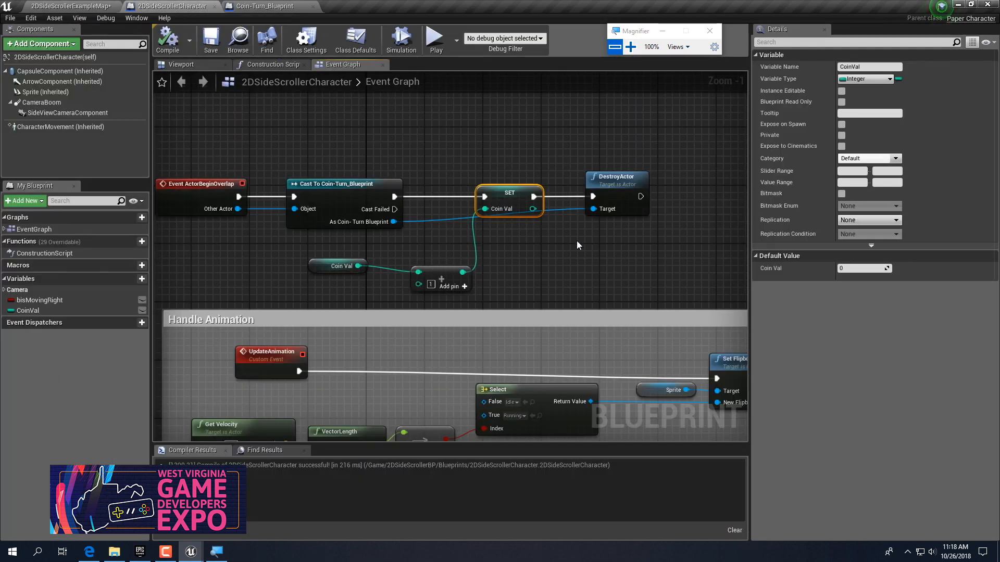
right_drag(552, 250, 600, 243)
Create a Widget Blueprint user interface asset in the project's Content folder
click(92, 7)
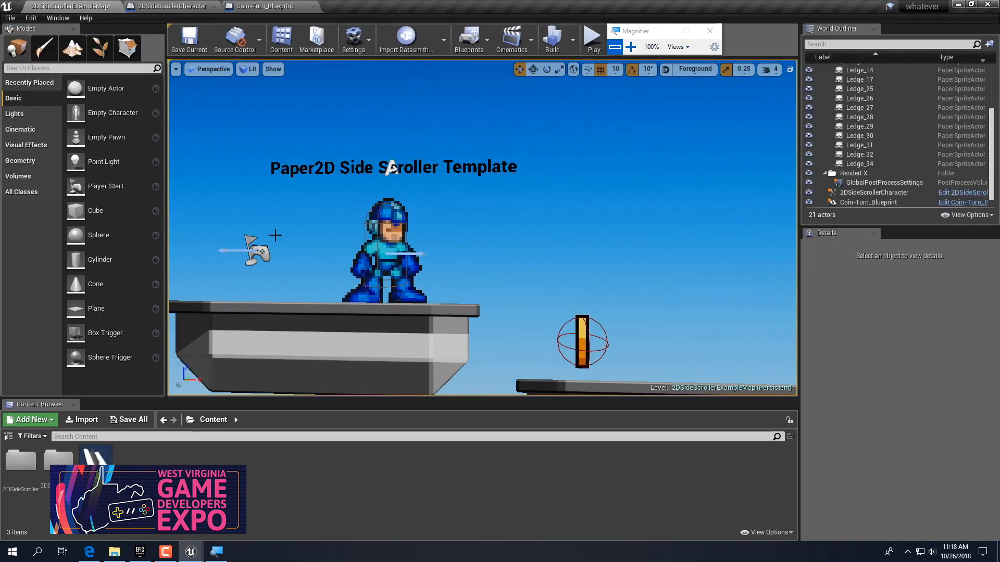
right_click(343, 484)
mouse_move(355, 479)
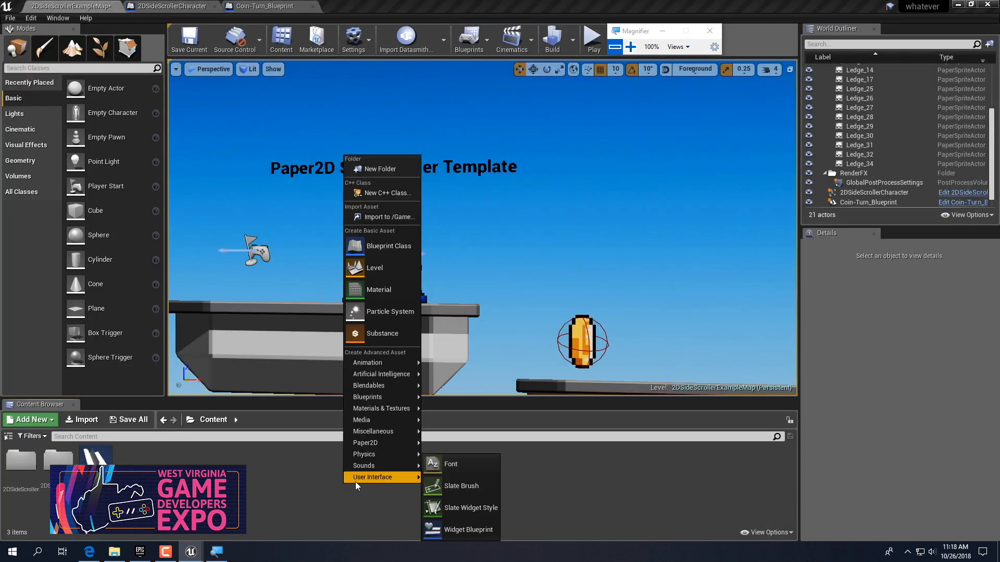
click(452, 530)
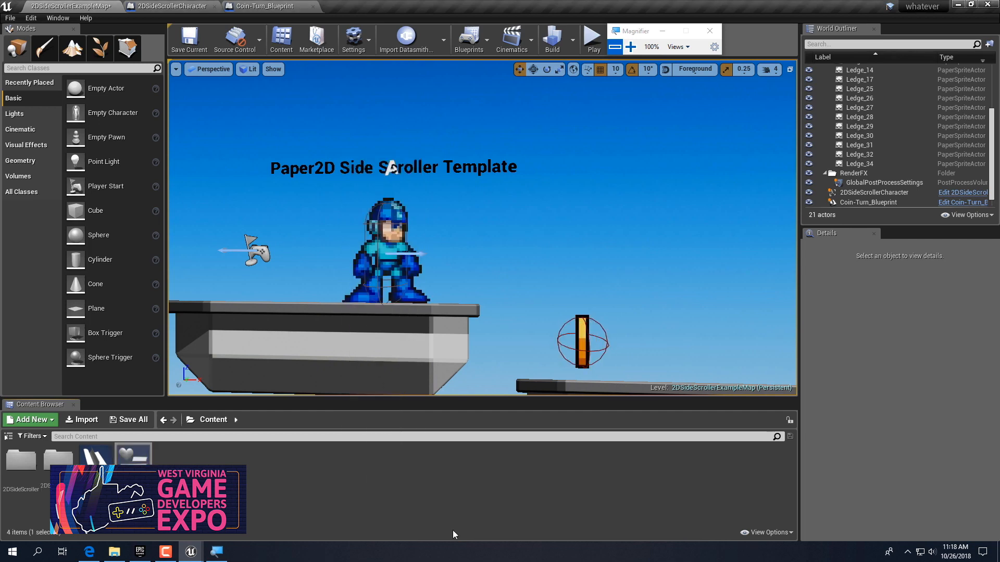
right_click(220, 465)
mouse_move(276, 462)
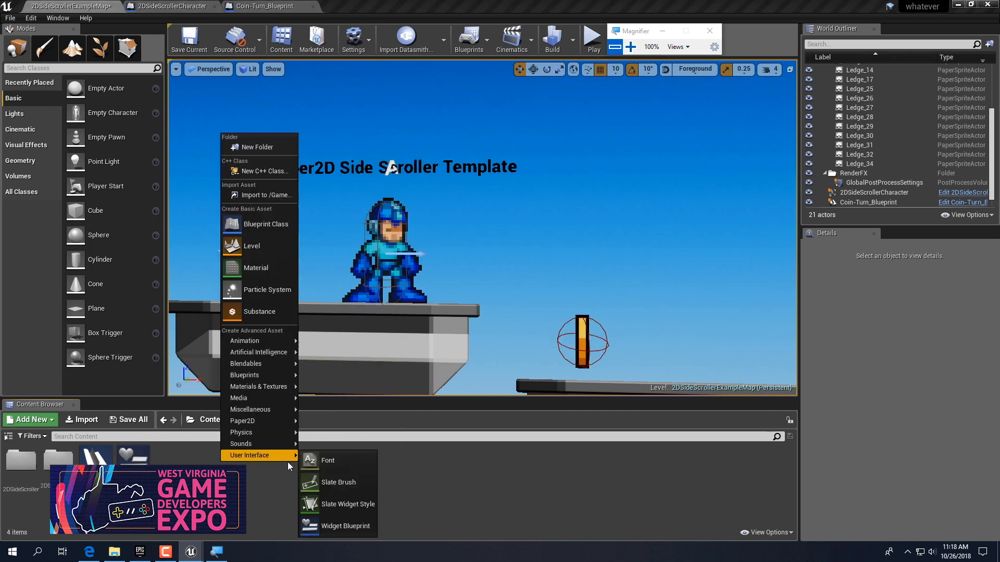
click(214, 500)
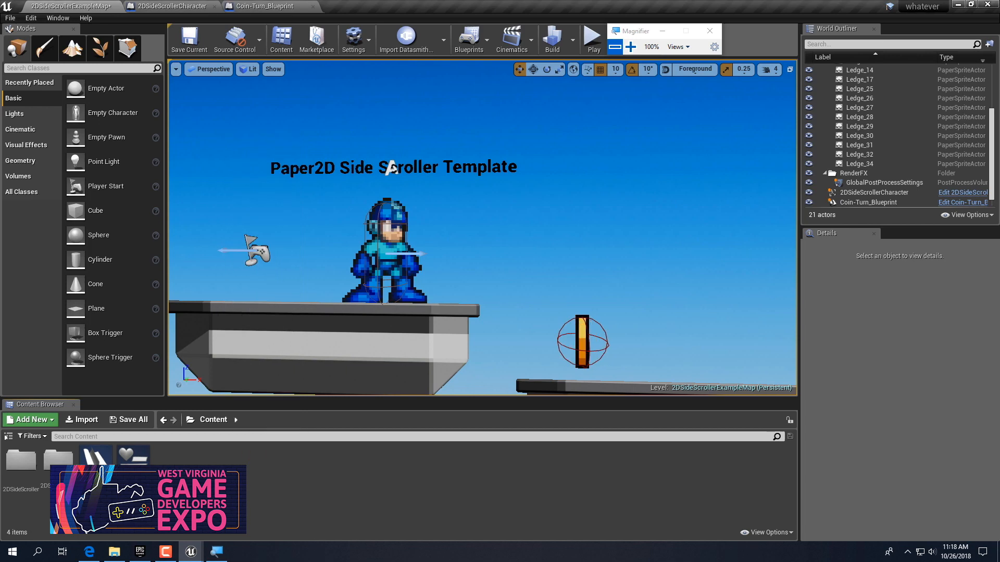
Open the HUD widget blueprint and place a Text block about 207 by 160 in size at about X 236, Y 68
click(132, 457)
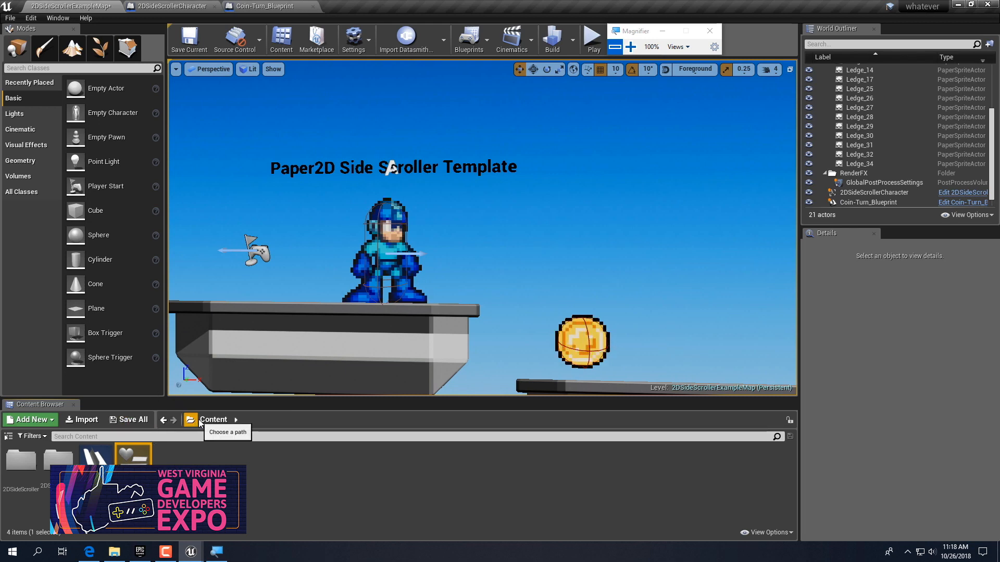
double_click(133, 454)
right_drag(339, 327, 351, 341)
drag(33, 183, 334, 150)
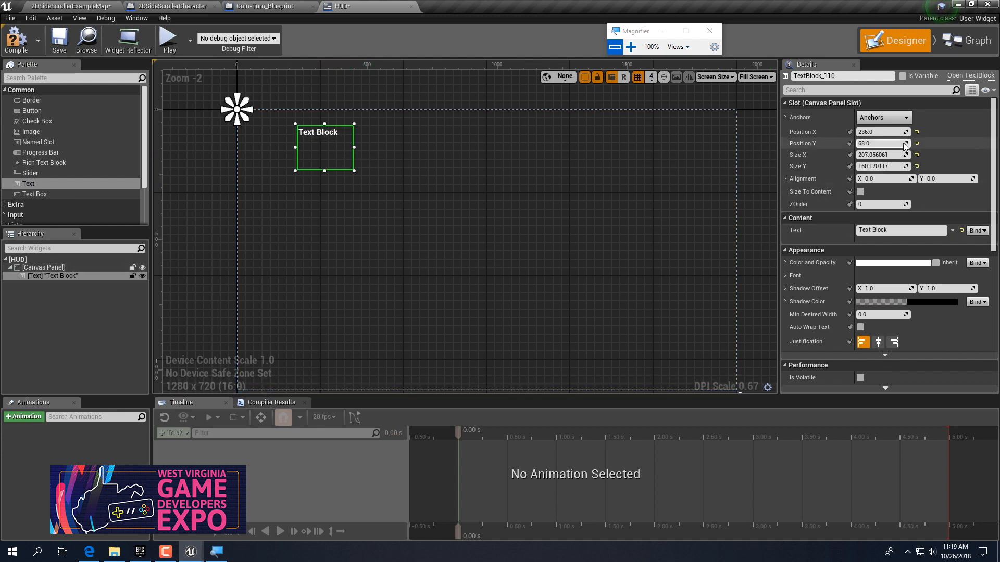
Set the text block's font size to 81 and replace its content with 0
click(785, 275)
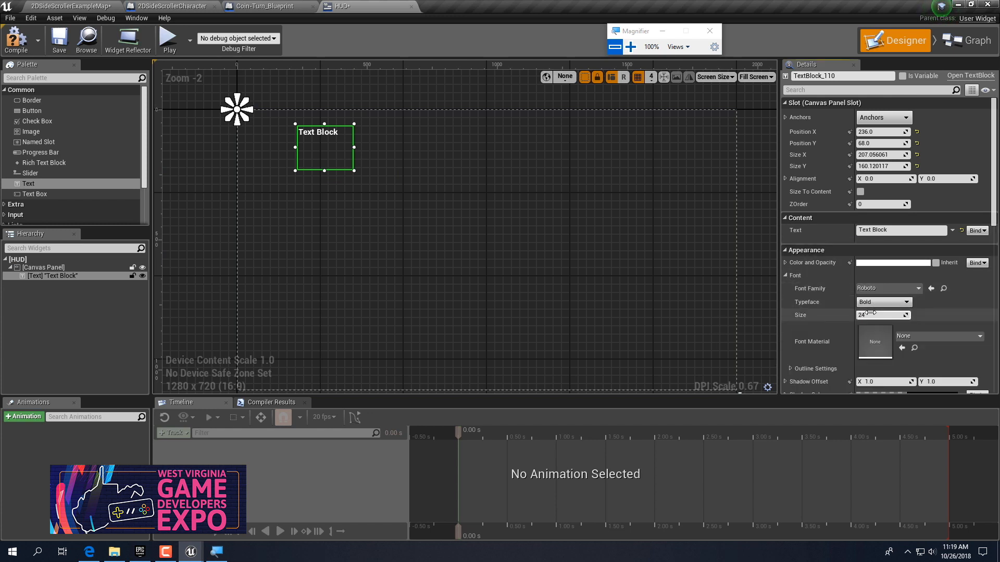
drag(875, 315, 881, 315)
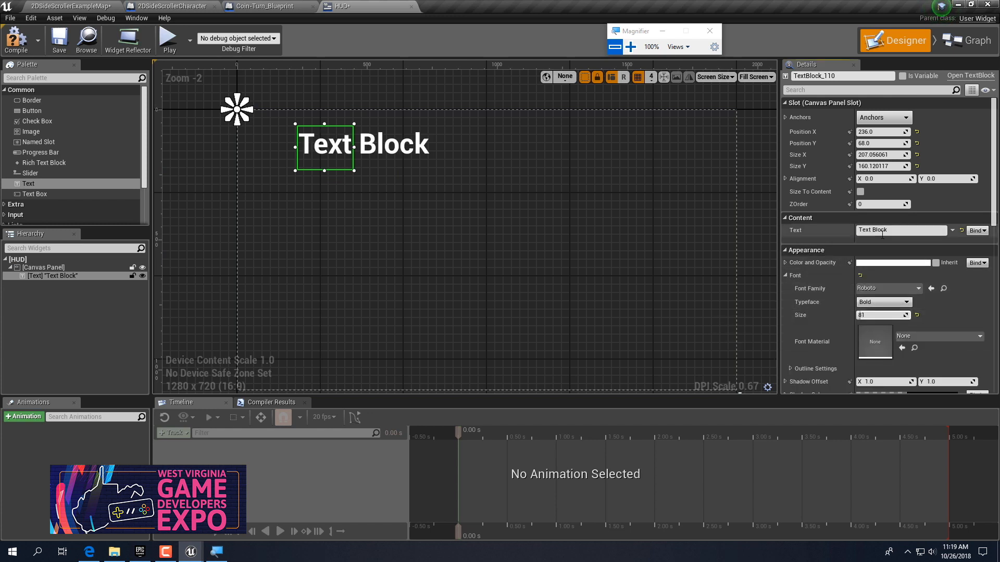
click(900, 231)
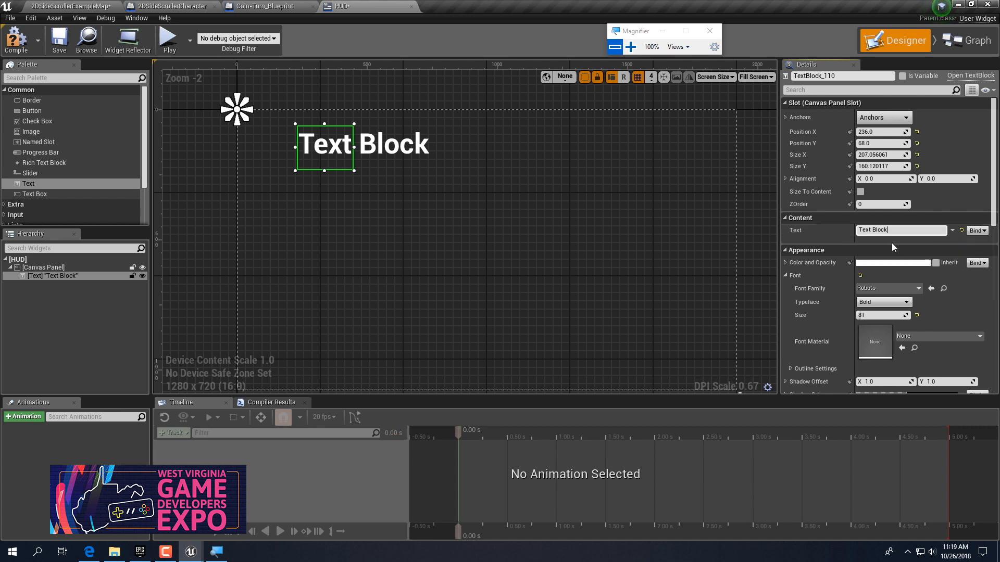
key(BackSpace)
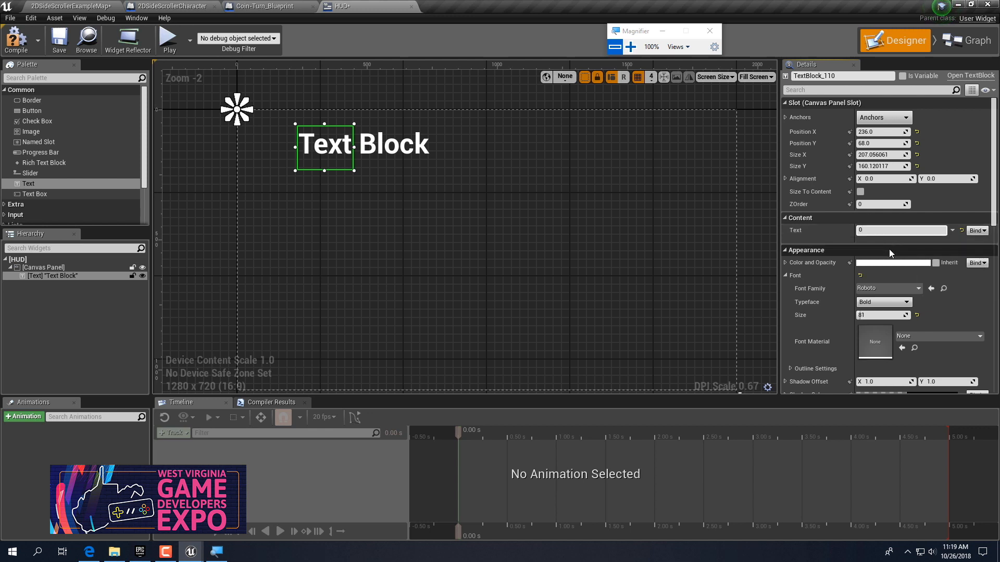
text(0)
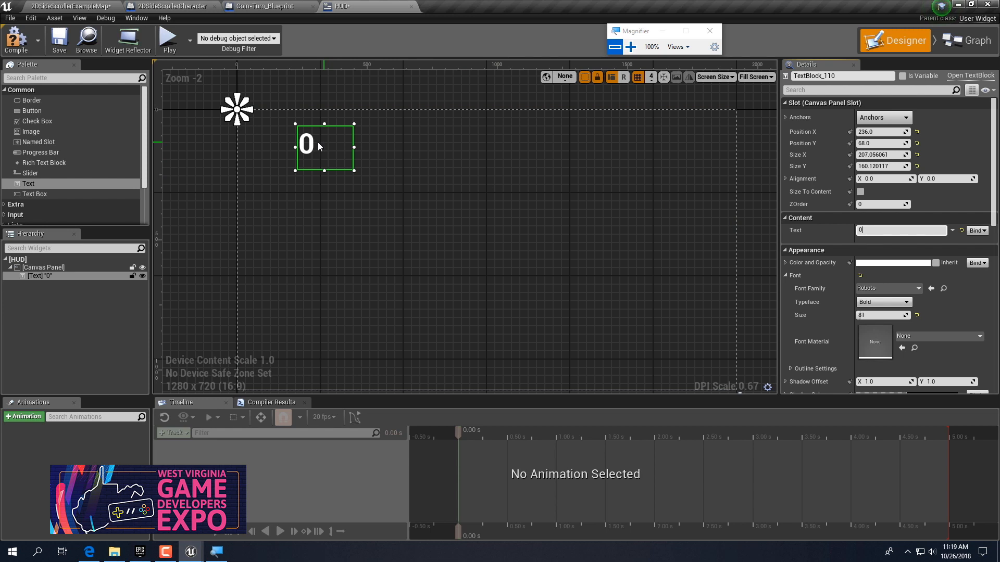
Move the 0 text to about X 264, Y 72 and add an Image about 156 by 128 beside it at X 60, Y 72
drag(319, 149, 326, 149)
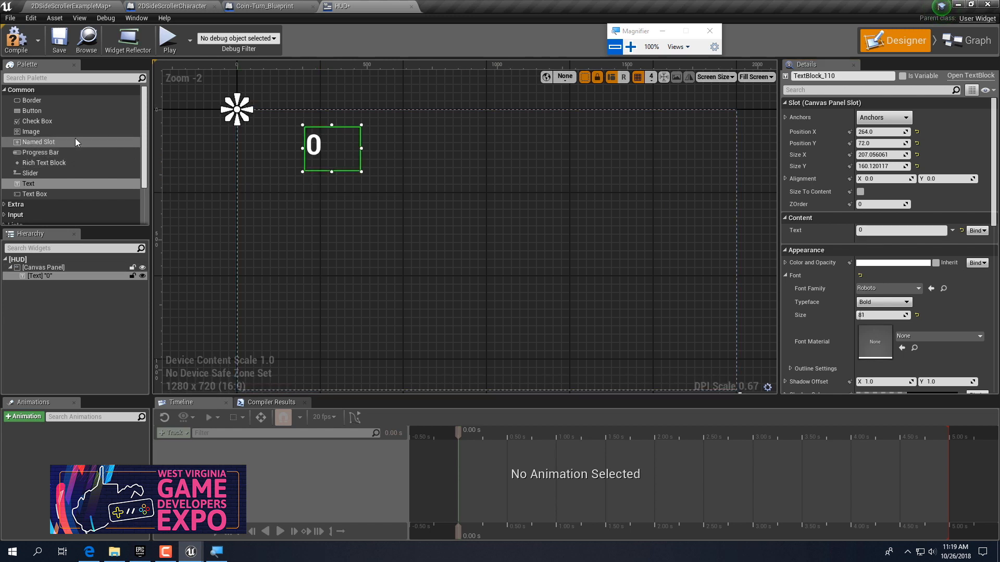
drag(63, 132, 295, 163)
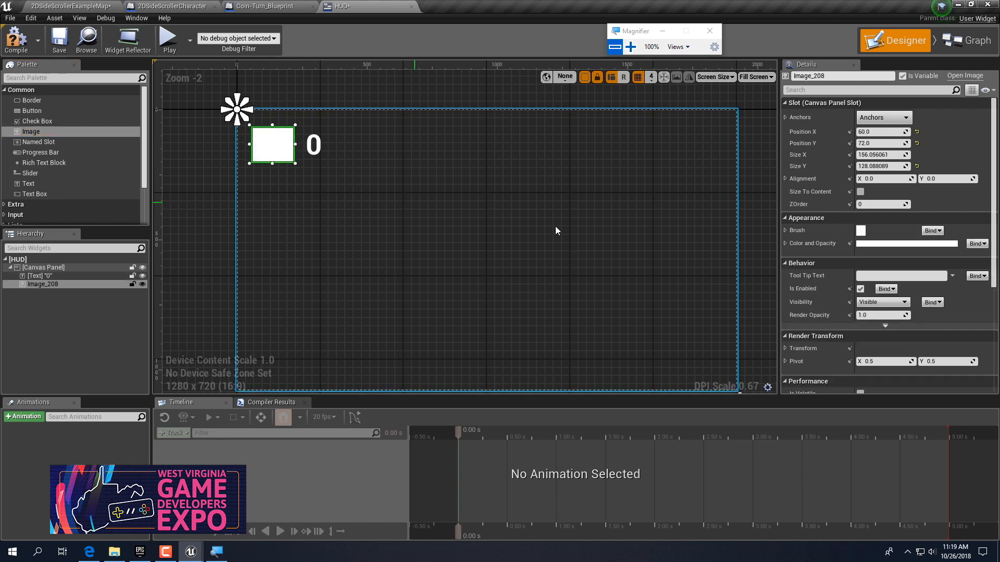
click(785, 233)
click(901, 255)
click(896, 258)
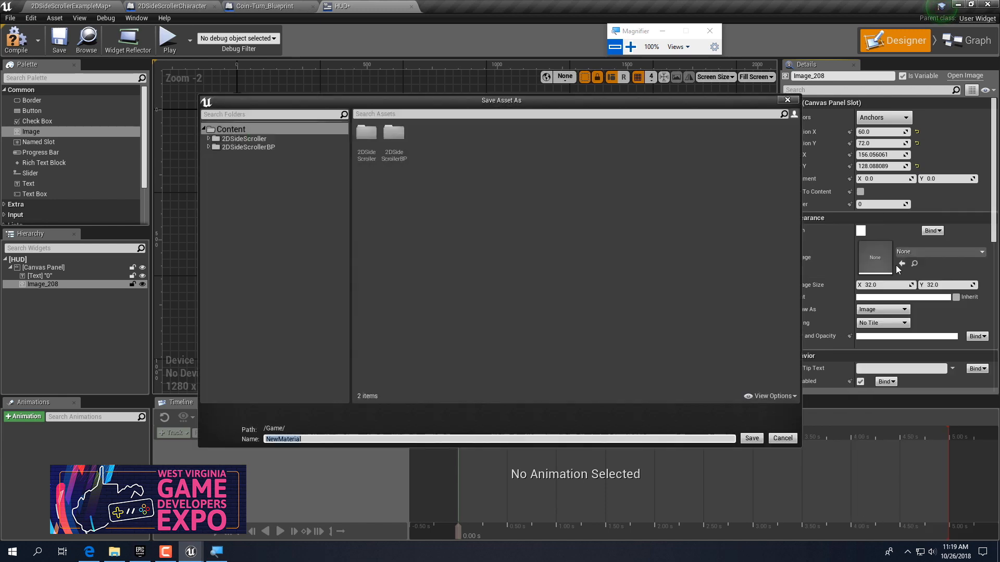
click(788, 101)
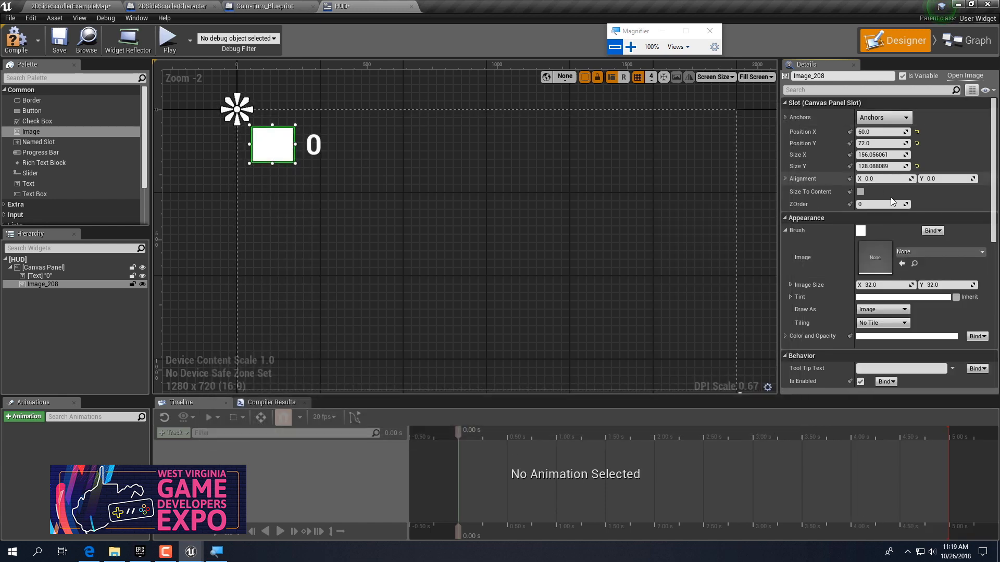
Assign coin-sheet_Sprite_0 as the image's brush and fit the coin image closely beside the 0 text
click(911, 252)
scroll(891, 436, down, 3)
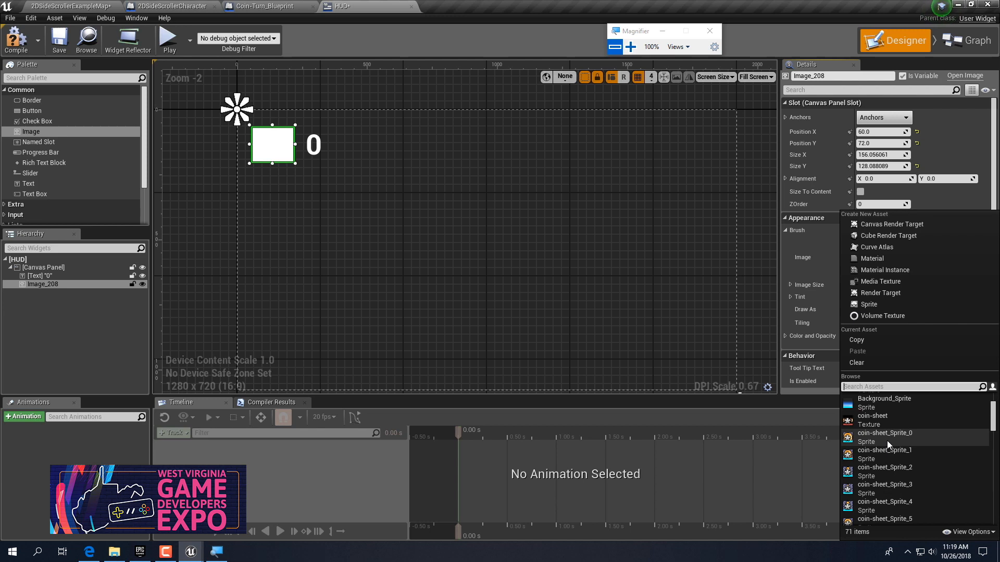
click(891, 438)
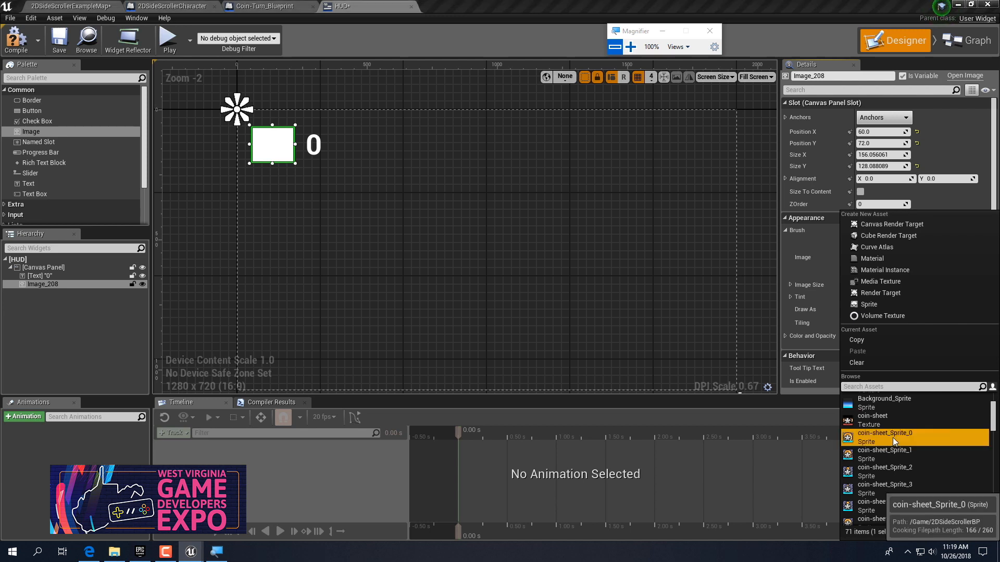
drag(295, 163, 284, 154)
Create a binding function for the 0 text block's Text property
click(313, 155)
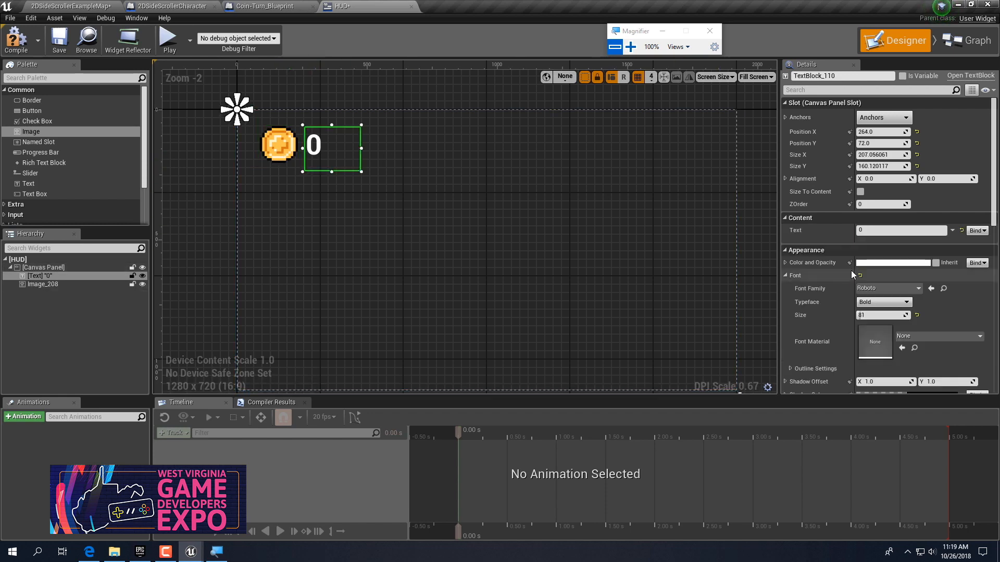
click(978, 232)
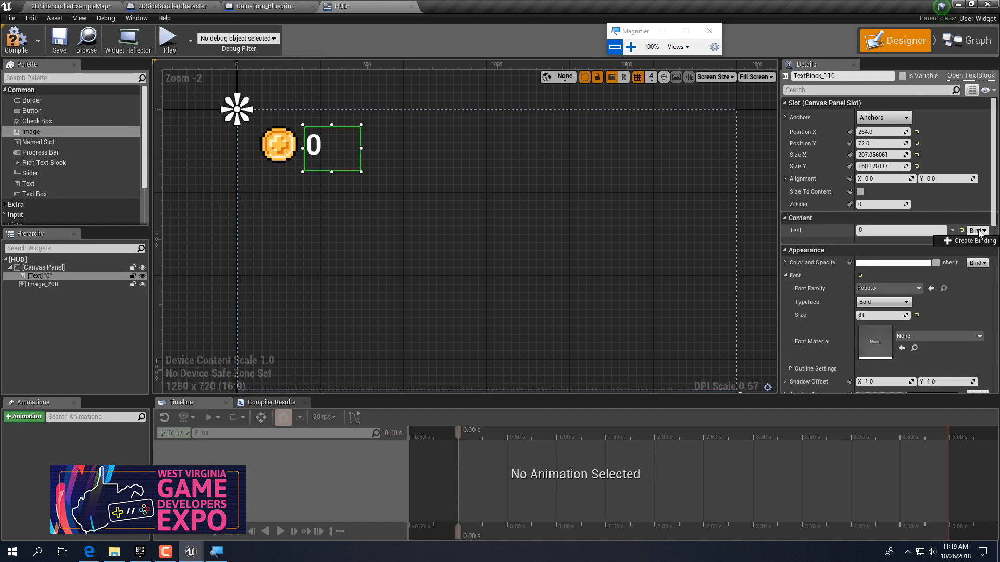
click(958, 242)
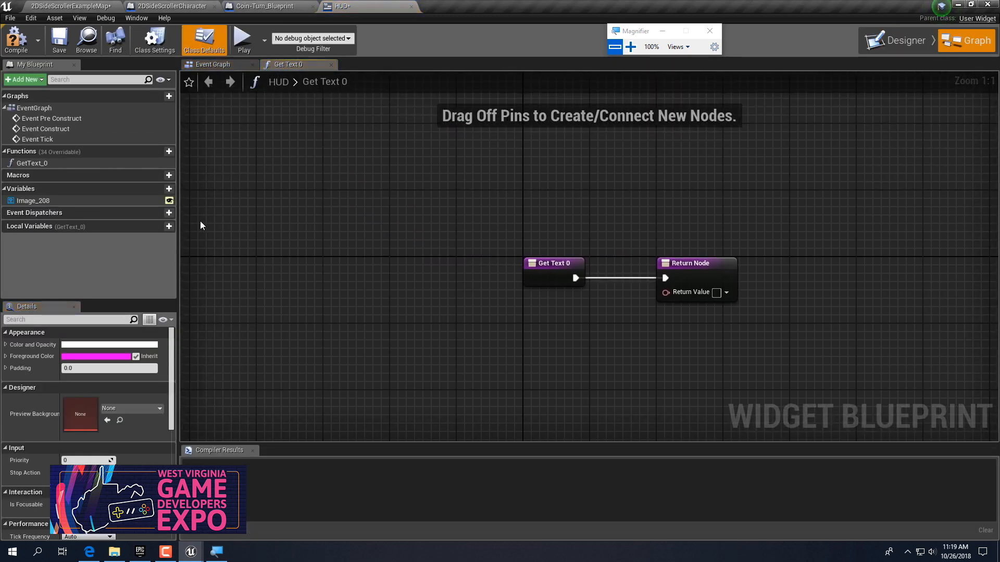
click(40, 163)
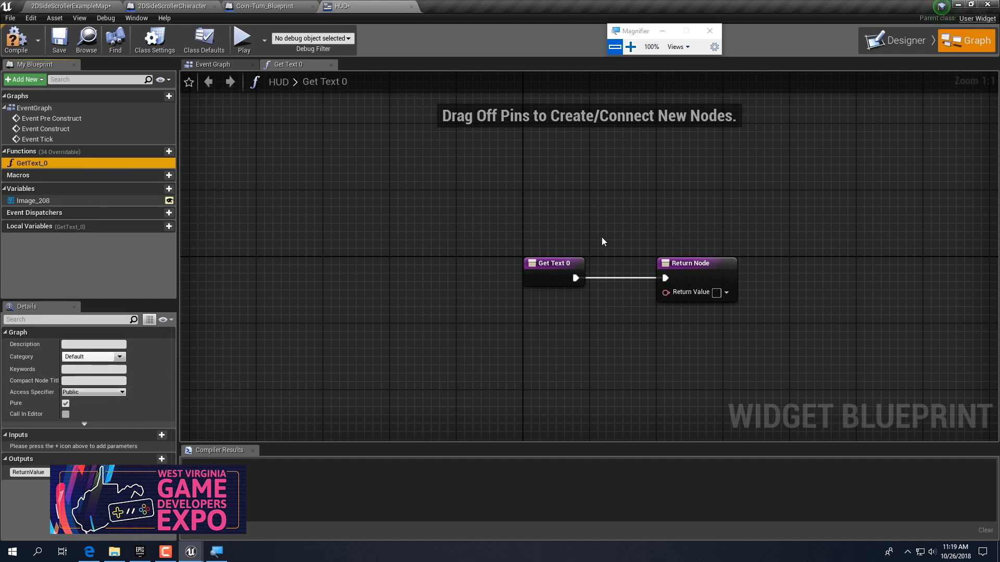
Move the Get Text 0 node away from the Return Node and insert a Cast To 2DSideScrollerCharacter node between them
drag(546, 271, 446, 246)
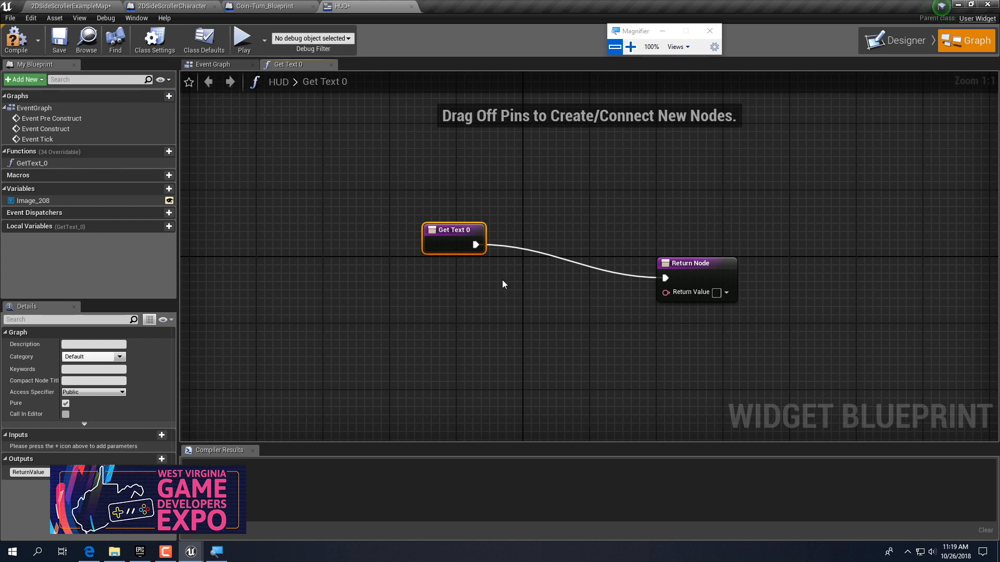
drag(475, 245, 500, 287)
text(ca)
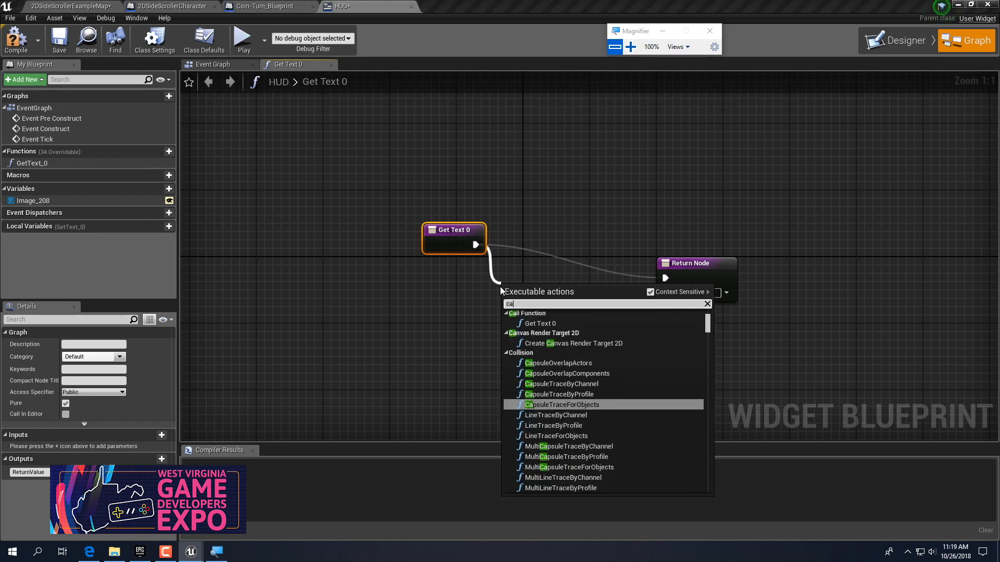
text(st to 2d)
key(Return)
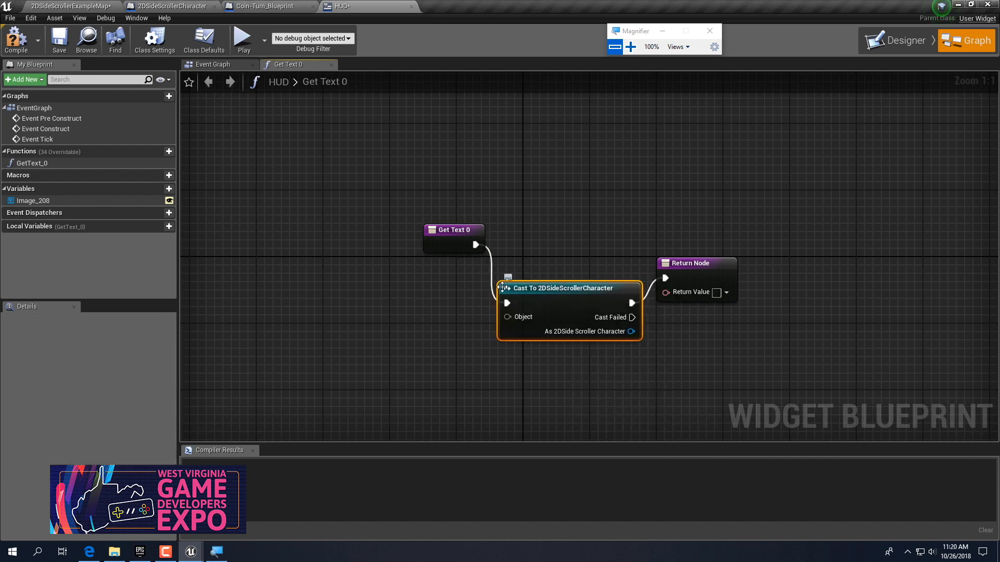
Move the Return Node aside and feed its Return Value with Coin Val from the cast character, converted by ToText (integer)
drag(709, 260, 881, 244)
drag(631, 331, 695, 354)
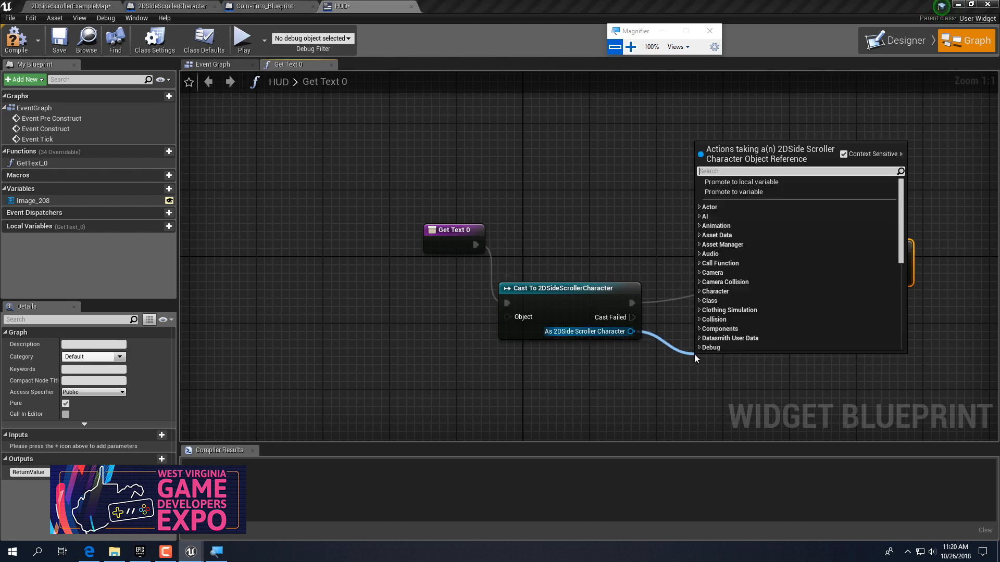
text(getcoin)
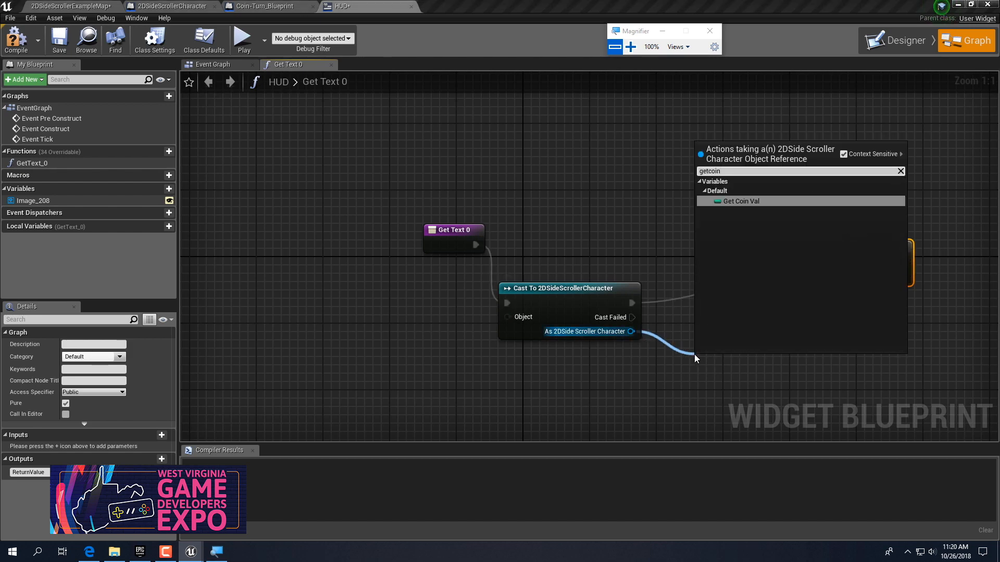
key(Return)
drag(743, 373, 840, 275)
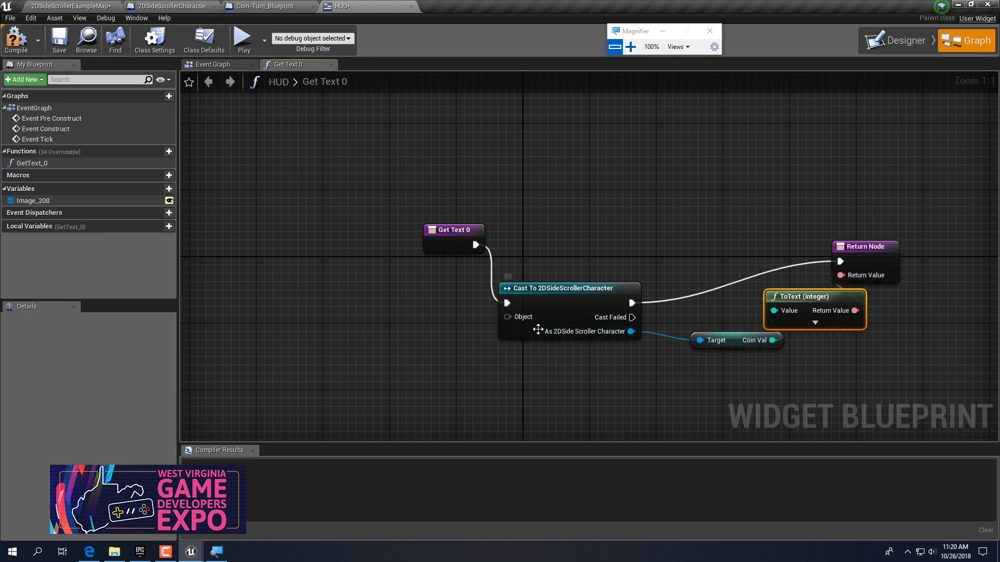
Feed the cast's Object with a Get Player Character node placed clear of it, and compile and save the HUD blueprint
drag(507, 318, 374, 318)
text(get)
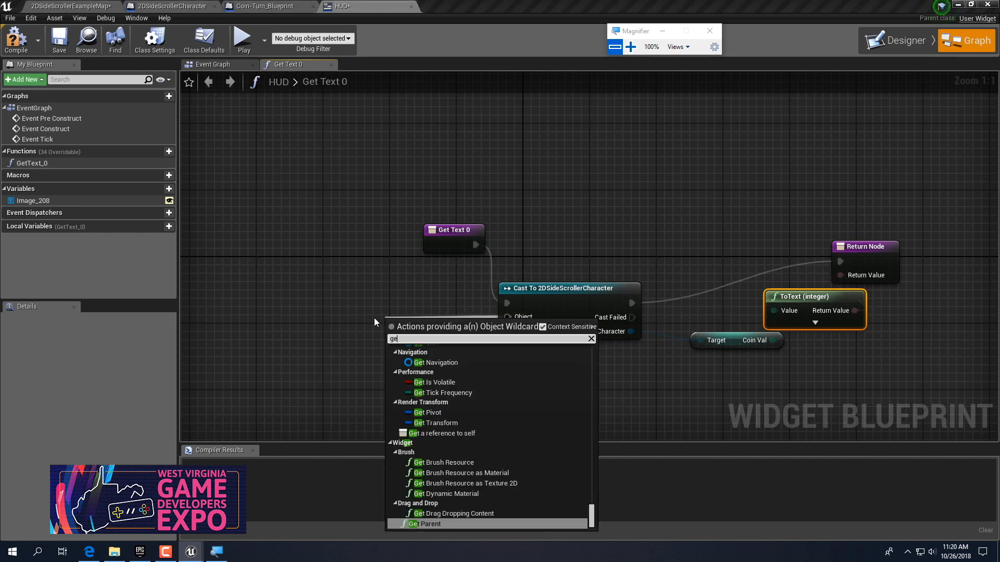
text( player)
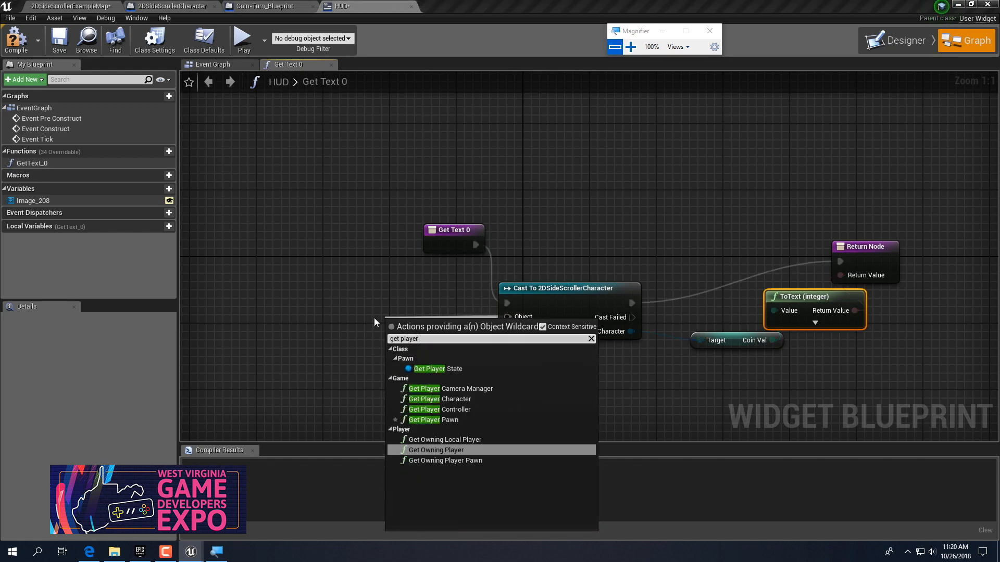
key(Up)
key(Up)
key(Up)
key(Up)
key(Return)
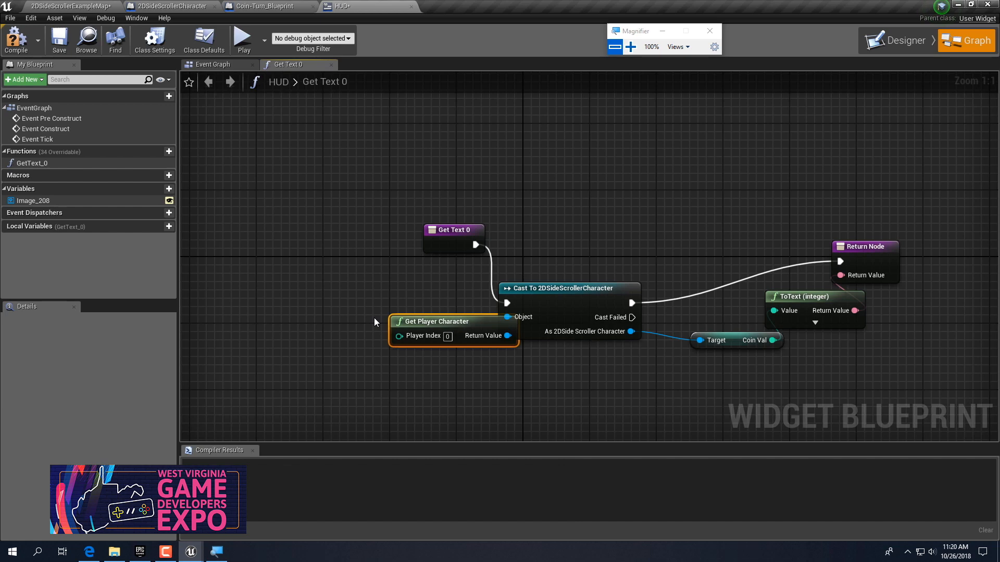
drag(485, 325, 376, 325)
click(16, 39)
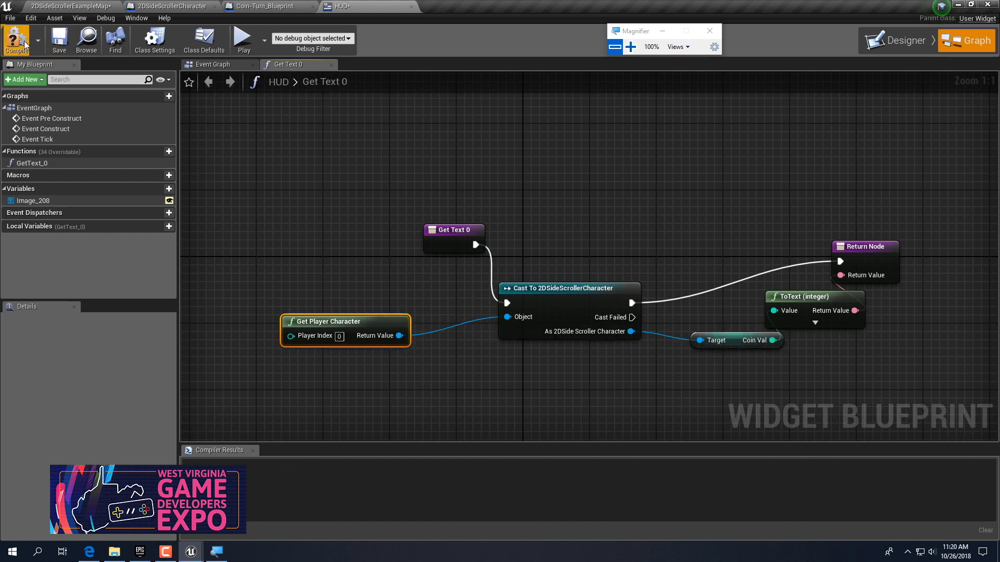
click(58, 42)
In the 2DSideScrollerCharacter event graph, chain a Create Widget node with class HUD after the Set Is Replicated node
click(73, 6)
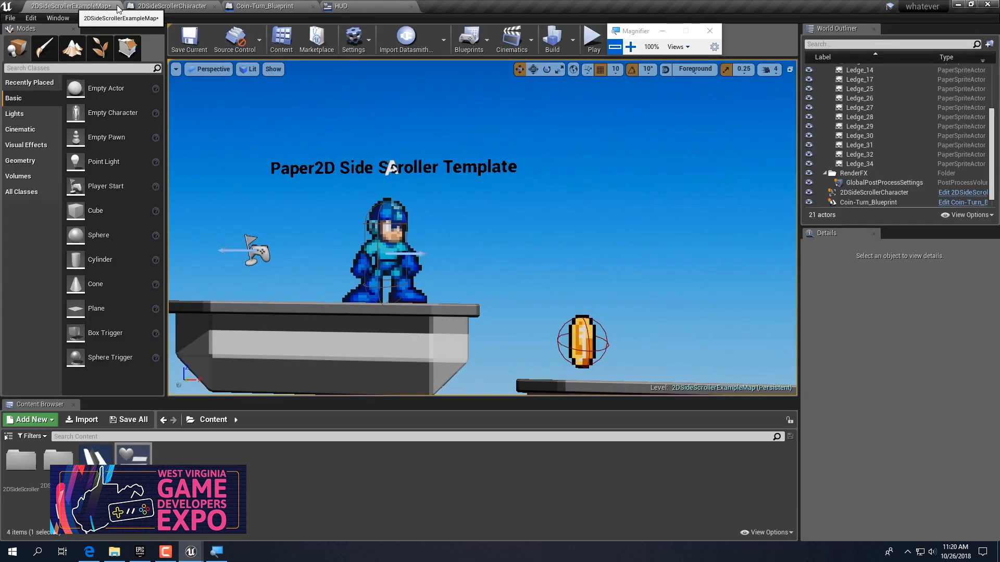
click(177, 6)
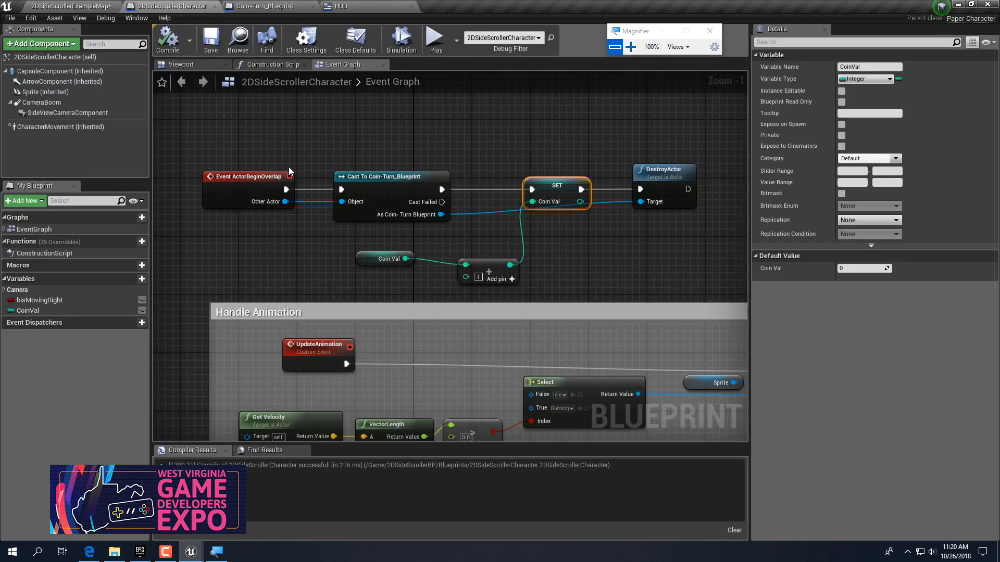
right_drag(351, 145, 382, 296)
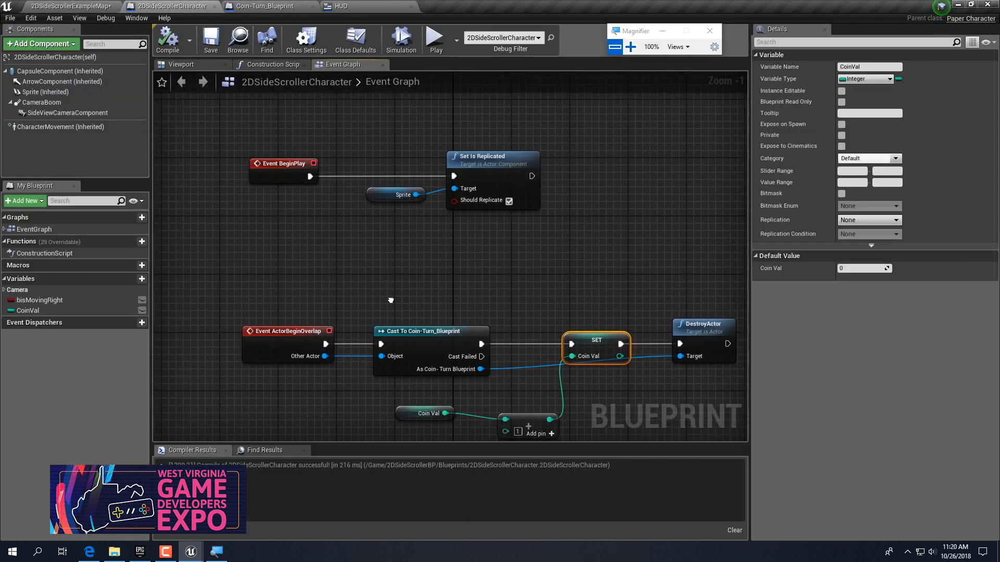
right_drag(525, 267, 382, 186)
right_drag(501, 185, 445, 196)
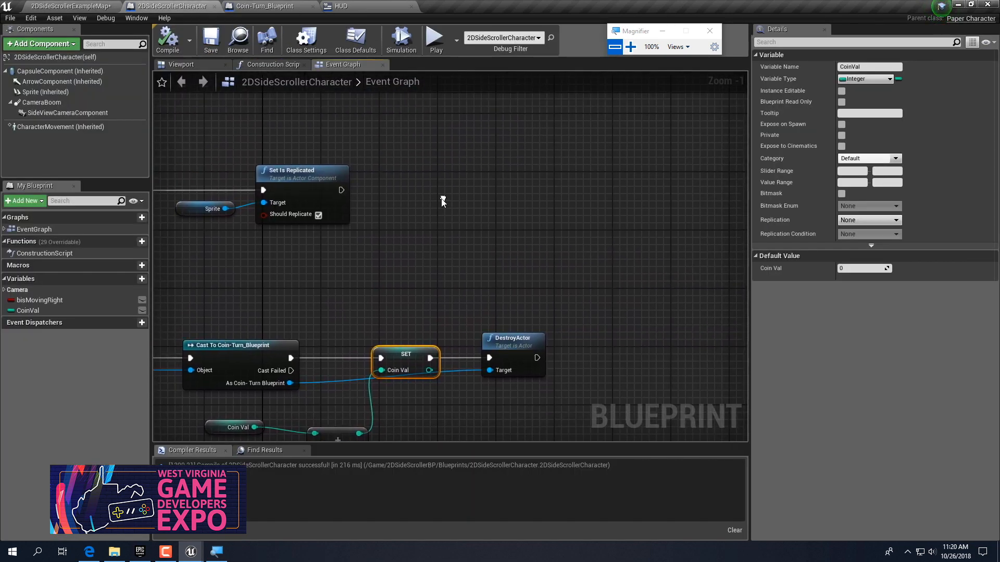
drag(341, 189, 419, 198)
text(creat)
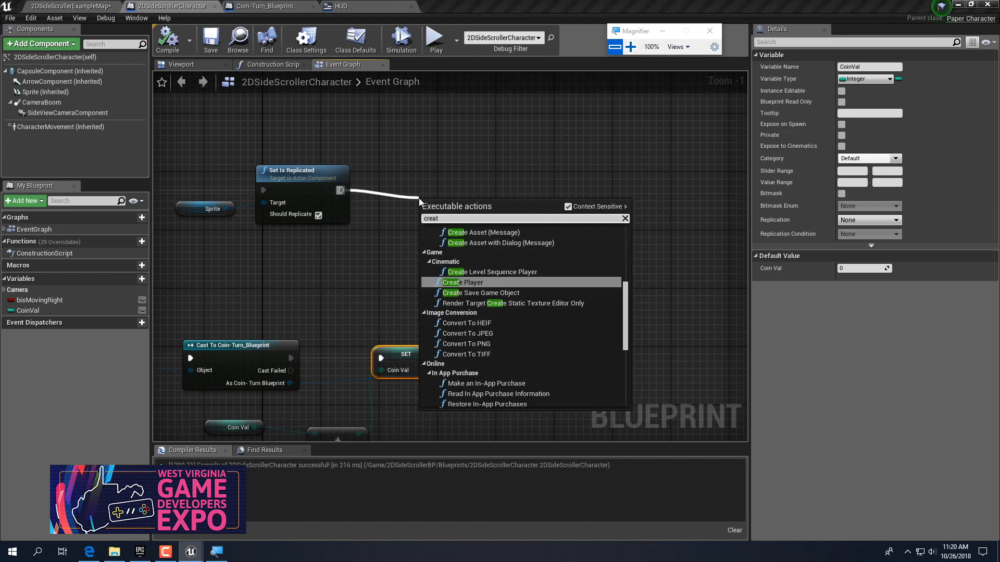
text(e widget)
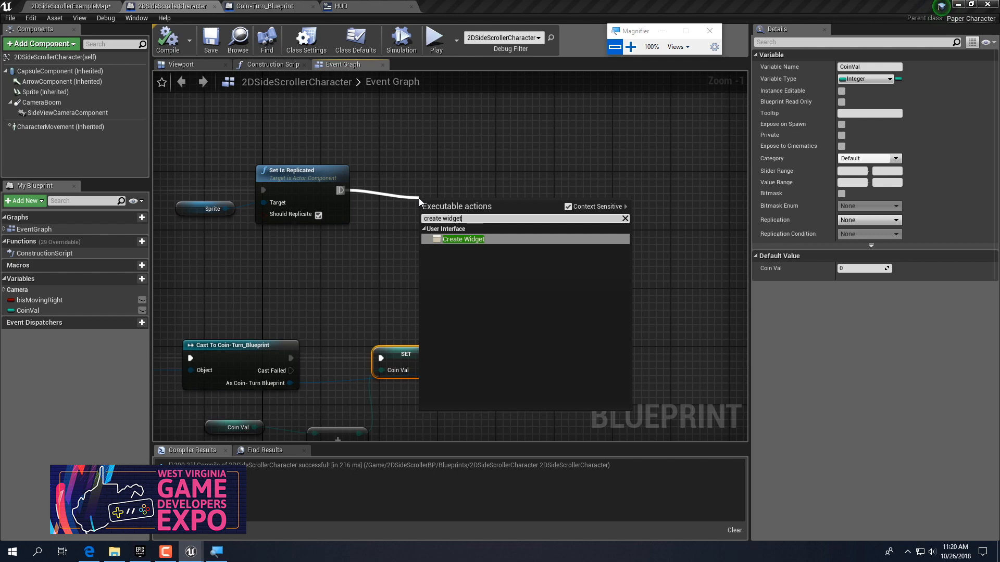
key(Return)
click(461, 233)
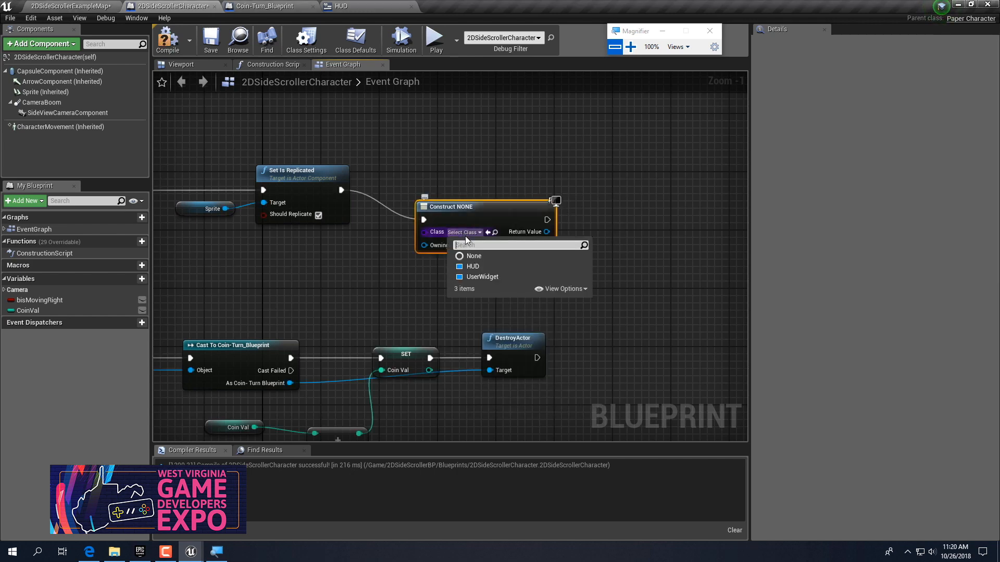
click(479, 268)
Connect an Add to Viewport node to the Create HUD Widget node, line it up beside it, and compile and save the character blueprint
drag(500, 209, 571, 209)
text(add to view)
key(Return)
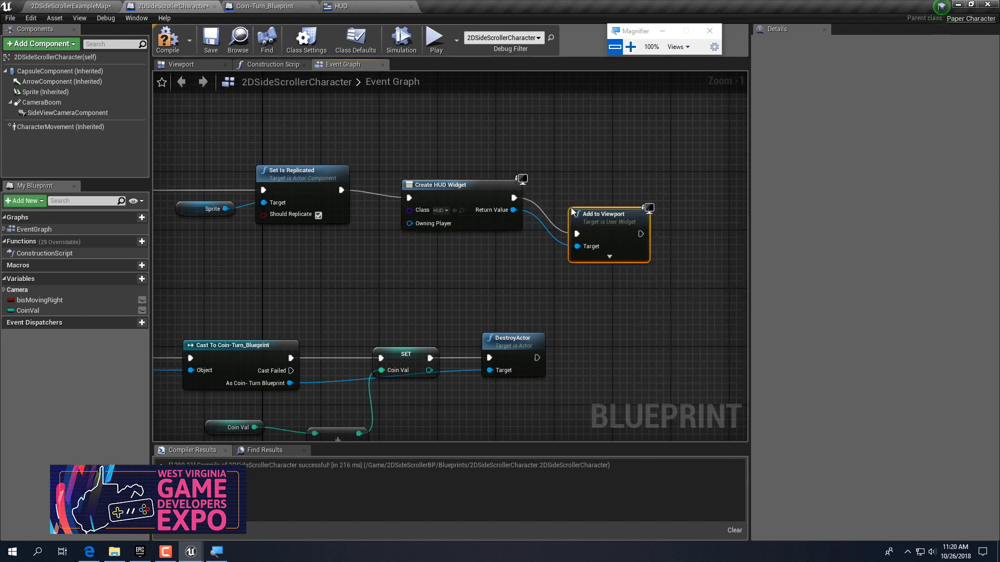
click(167, 39)
click(211, 41)
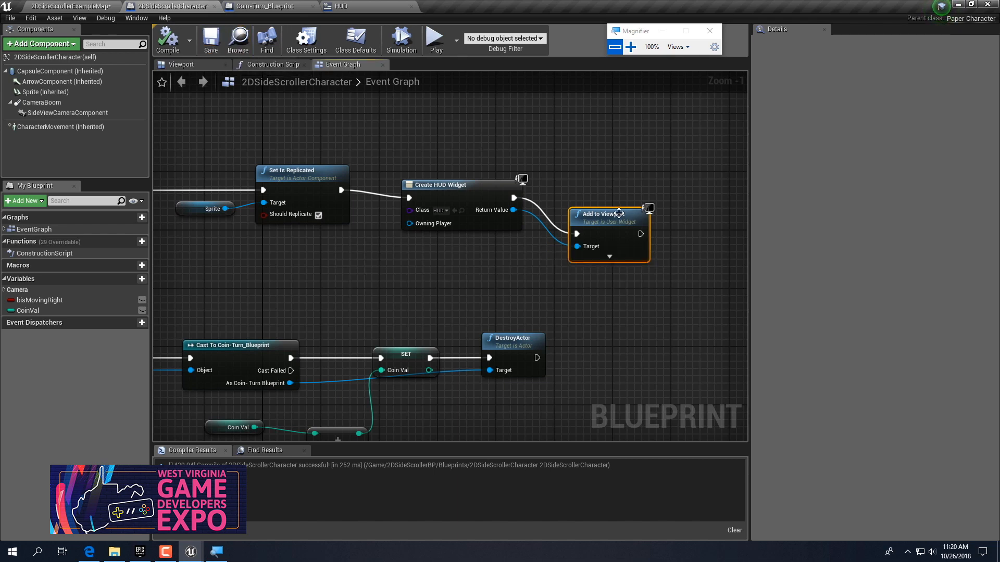
drag(619, 213, 611, 177)
click(167, 39)
click(207, 41)
Play-test the example map by running and jumping the character toward the coin to check the HUD, and end the session
click(91, 6)
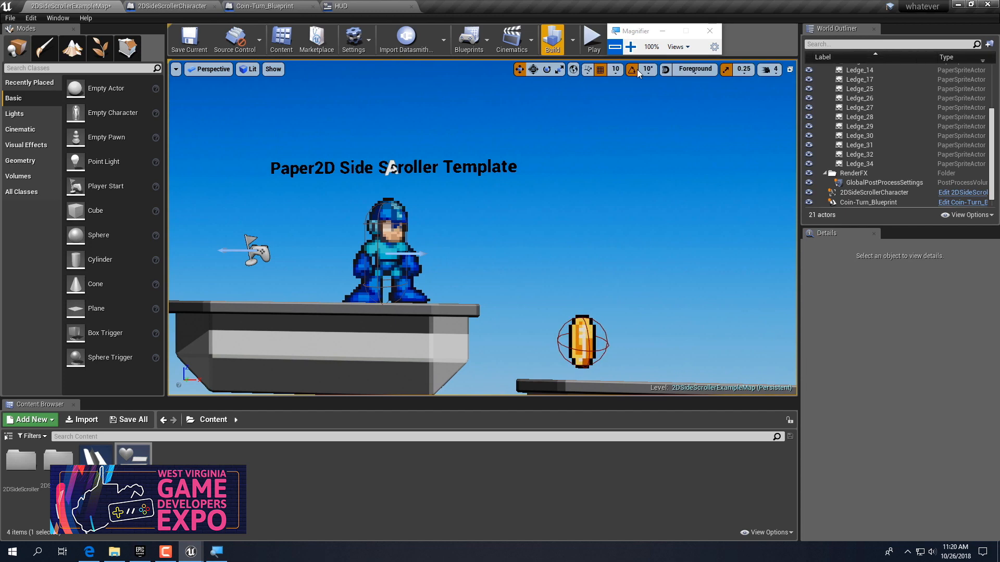
drag(651, 31, 705, 17)
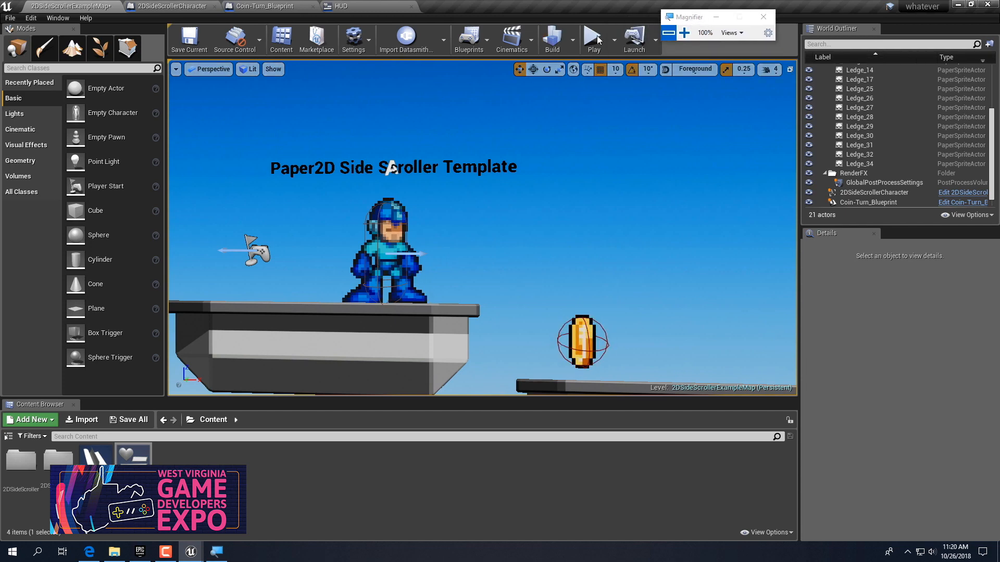
click(598, 40)
key(Right)
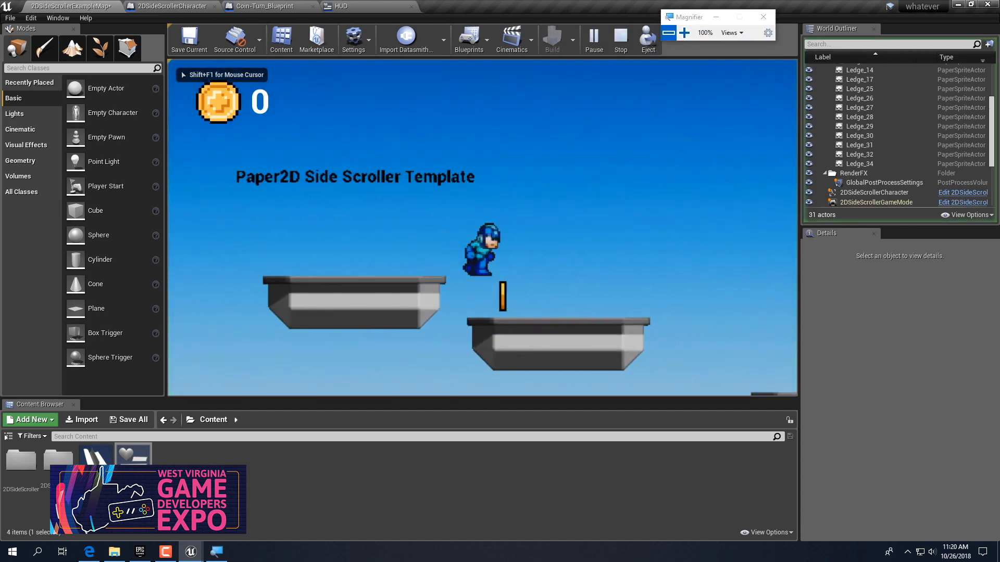
key(space)
key(Escape)
Duplicate the coin along the X axis to form a row of four coins above its ledge
scroll(431, 252, down, 3)
right_drag(409, 253, 303, 239)
scroll(409, 252, down, 2)
click(362, 174)
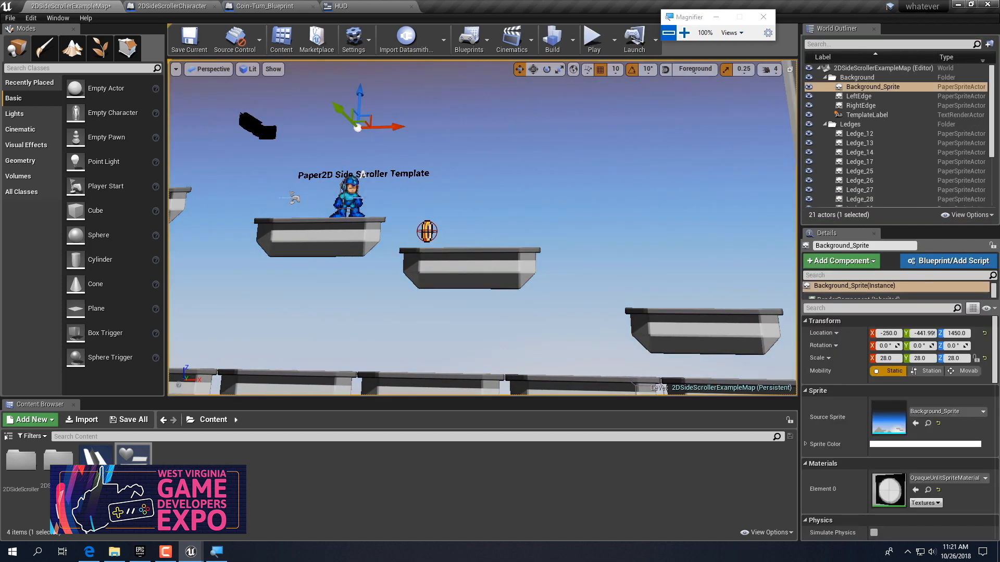
click(427, 231)
alt+drag(465, 230, 555, 231)
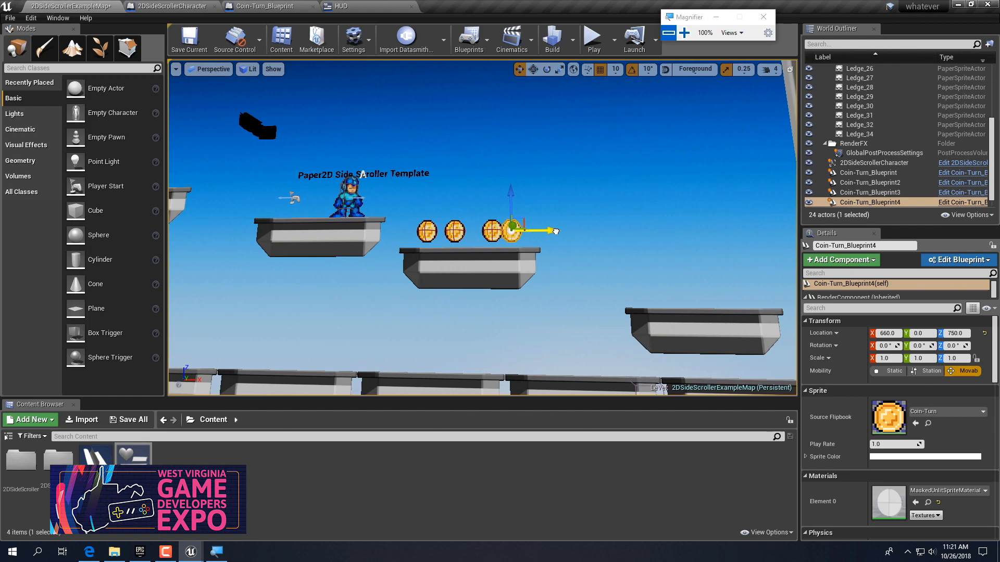
Select the whole row of four coins and duplicate it upward twice, at Z 880 and Z 1010, for a three-row block
ctrl+click(426, 233)
ctrl+click(455, 228)
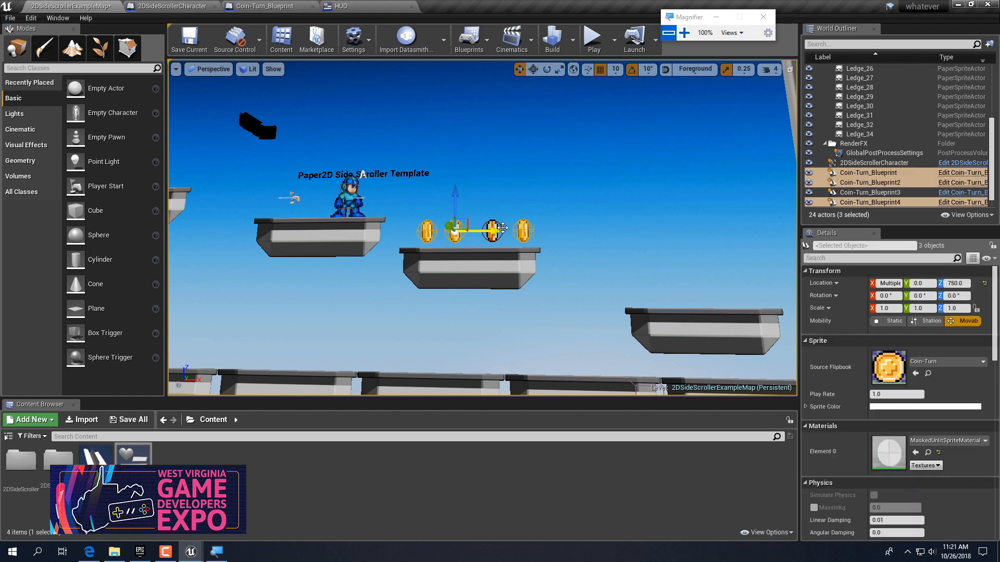
ctrl+click(492, 230)
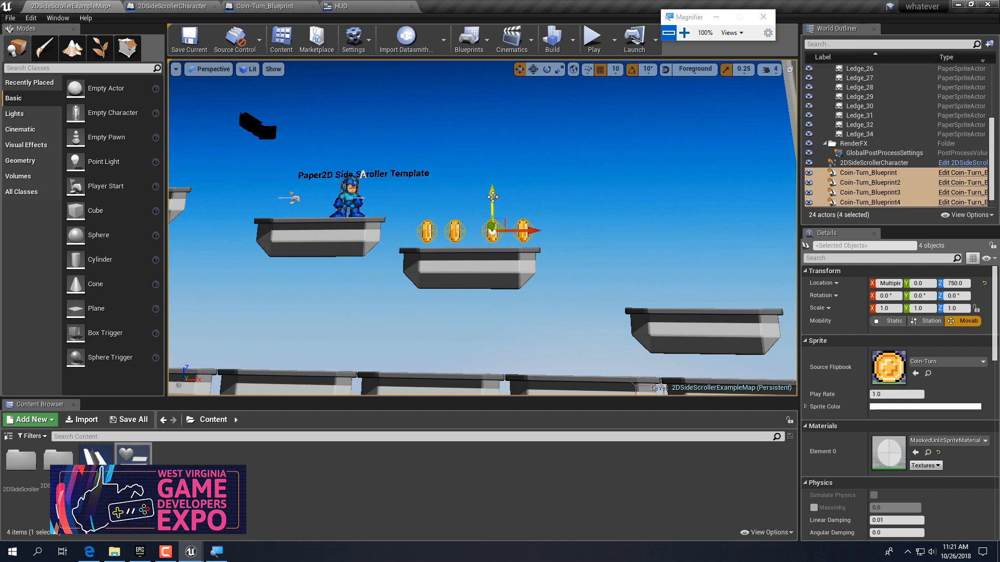
alt+drag(493, 197, 493, 180)
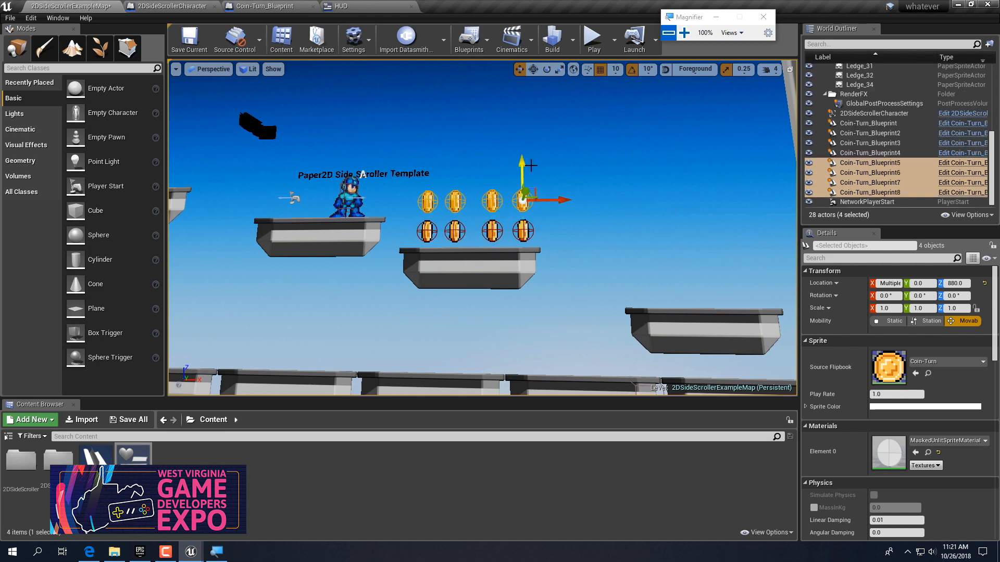
alt+drag(524, 165, 524, 142)
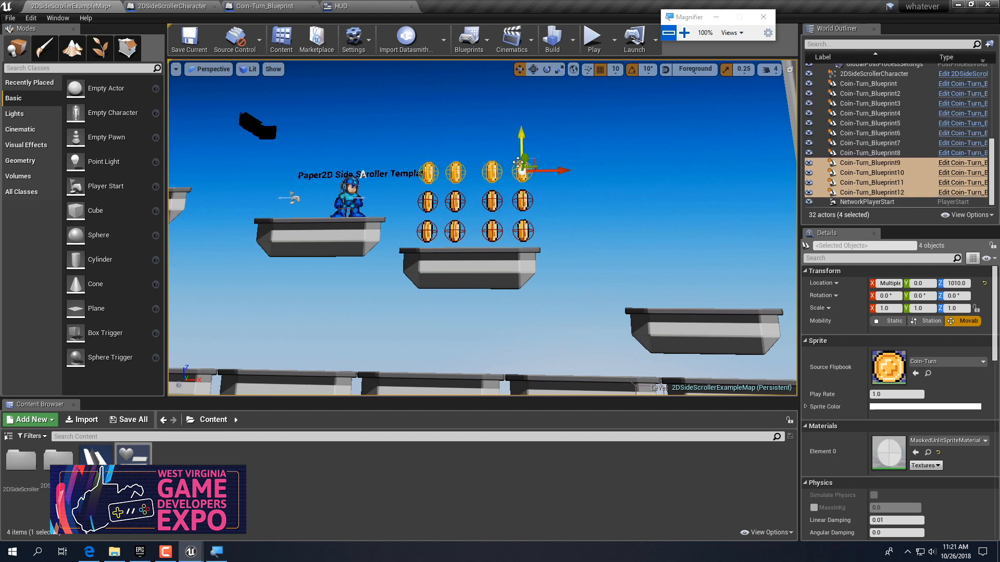
Select all twelve coins, duplicate the block along X over the next ledge, and lower the copy to just above that ledge
ctrl+click(427, 200)
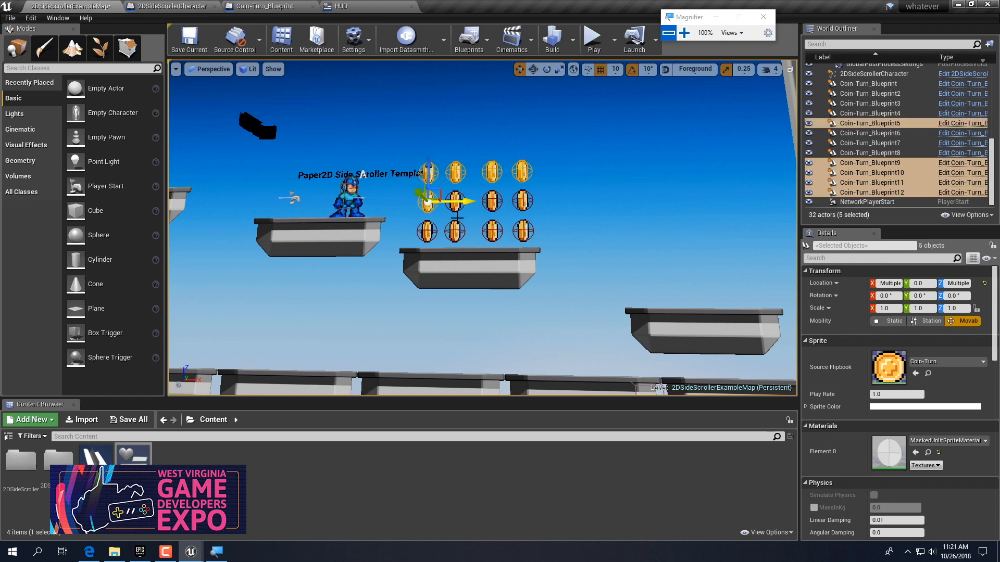
ctrl+click(455, 206)
ctrl+click(492, 203)
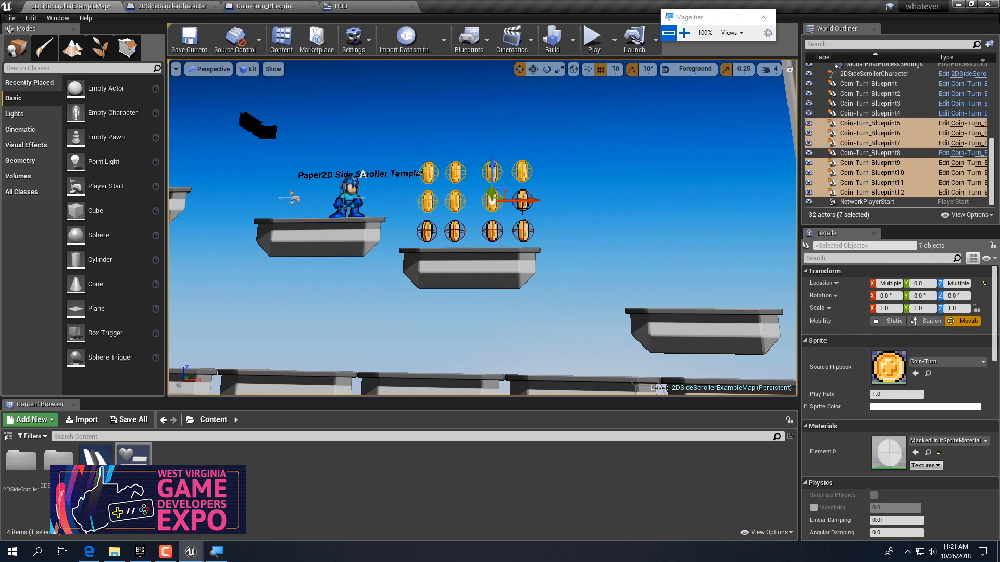
ctrl+click(523, 203)
ctrl+click(521, 232)
ctrl+click(492, 232)
ctrl+click(455, 231)
ctrl+click(427, 231)
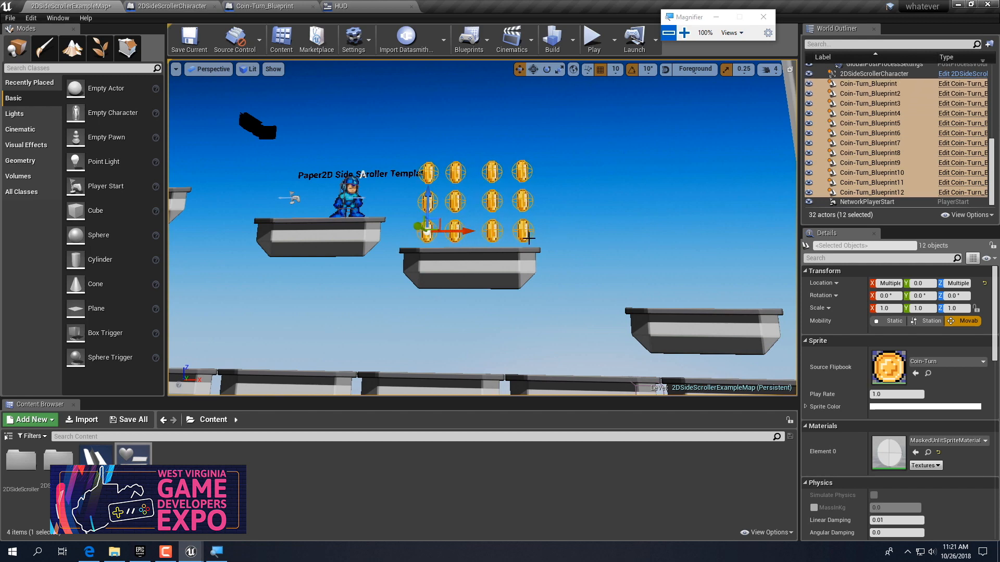
alt+drag(458, 233, 794, 254)
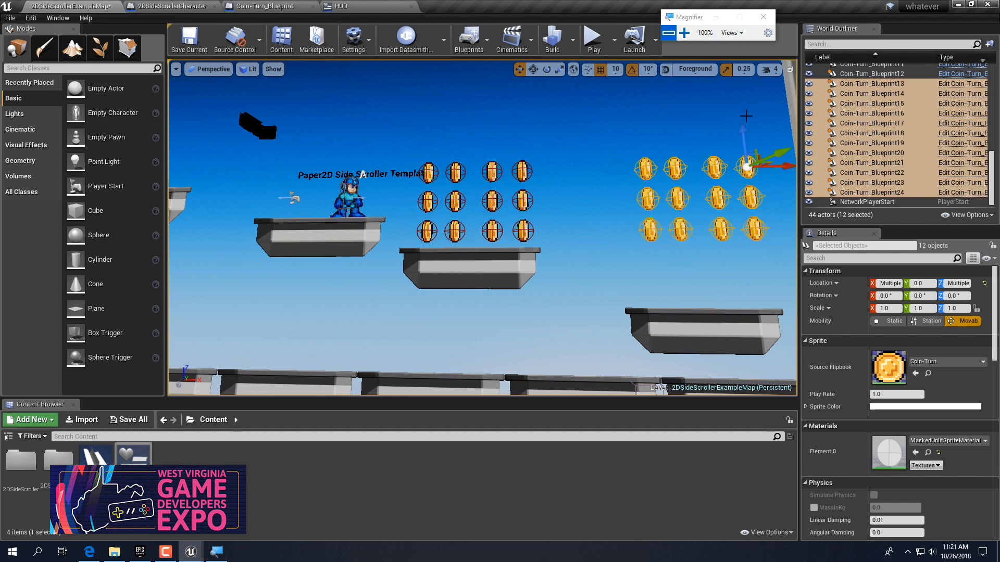
drag(744, 131, 746, 188)
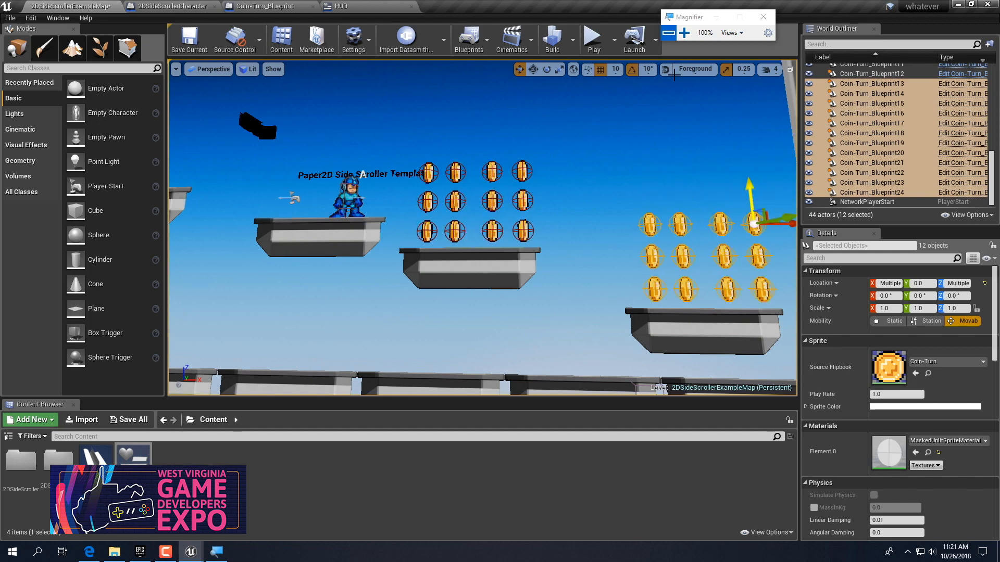
Play-test the level by running and jumping through both coin blocks to check that the HUD counter updates
click(594, 43)
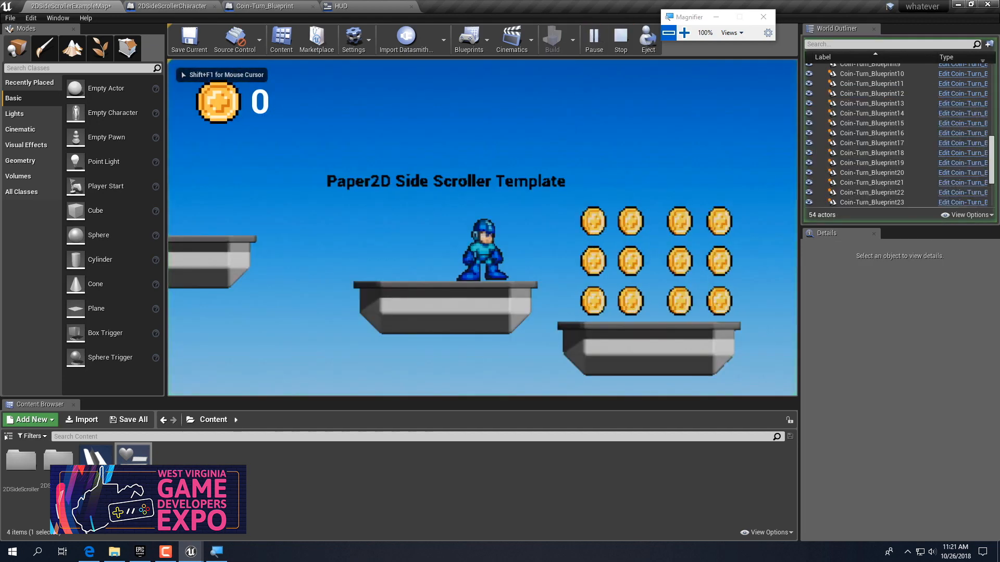
key(d)
key(a)
key(space)
key(d)
key(space)
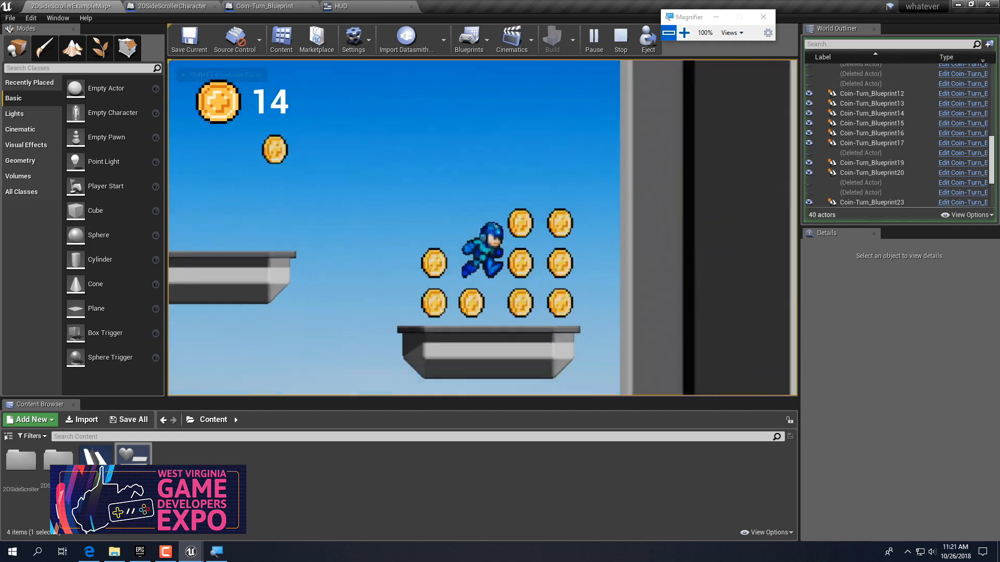
key(d)
key(space)
key(a)
key(space)
key(a)
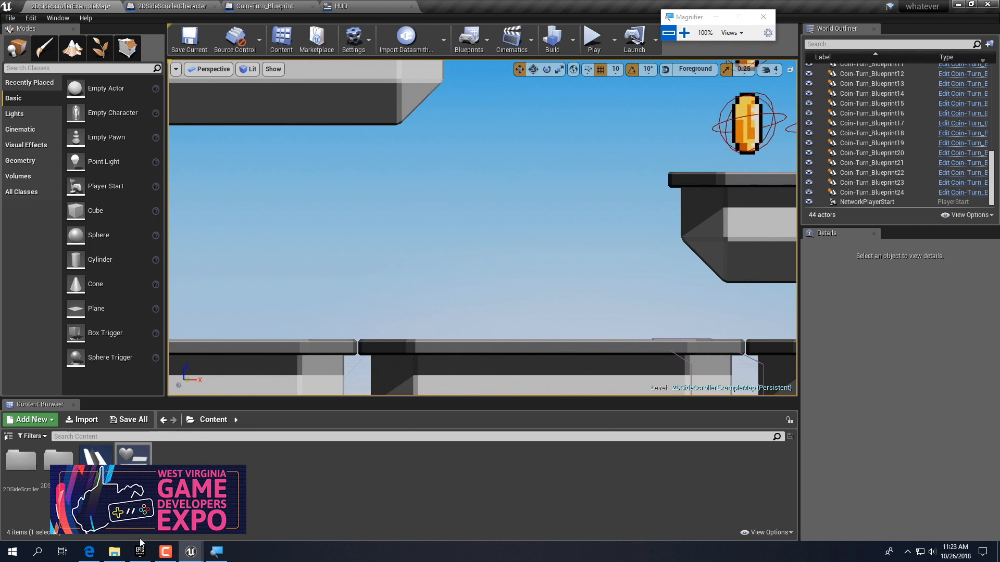
Import the 1515192.original image from File Explorer's recent files into the project's Content folder
click(114, 552)
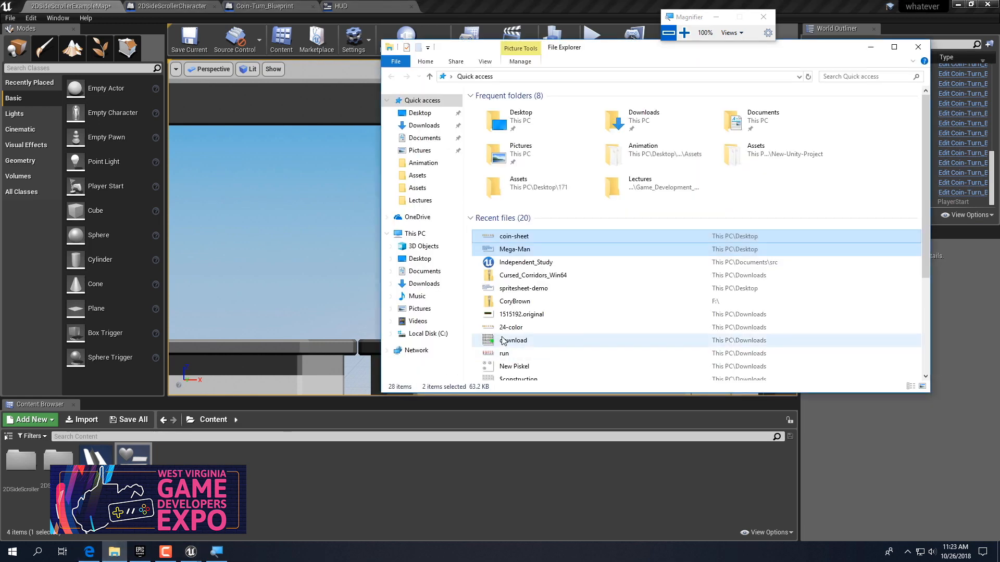
scroll(517, 346, down, 3)
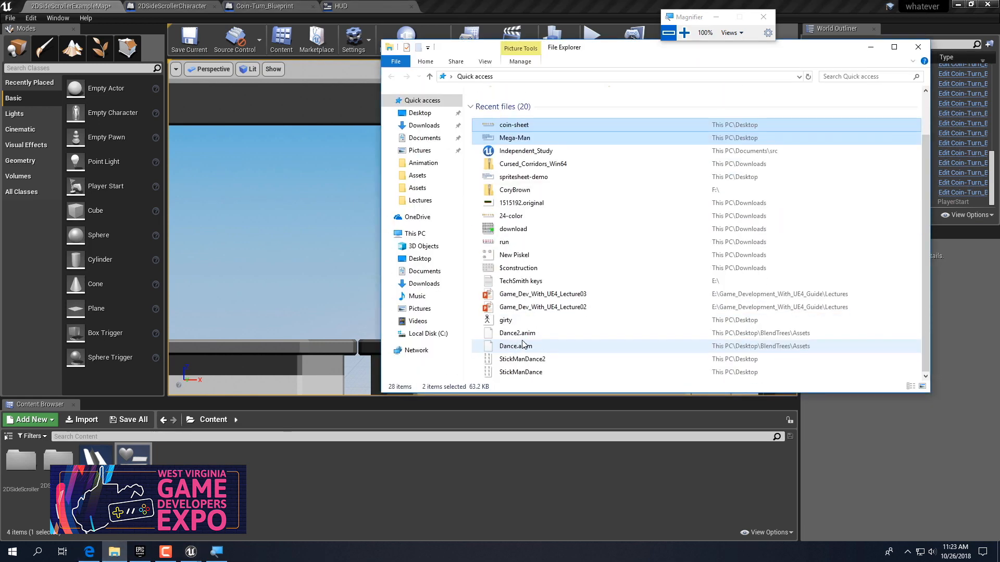
click(530, 206)
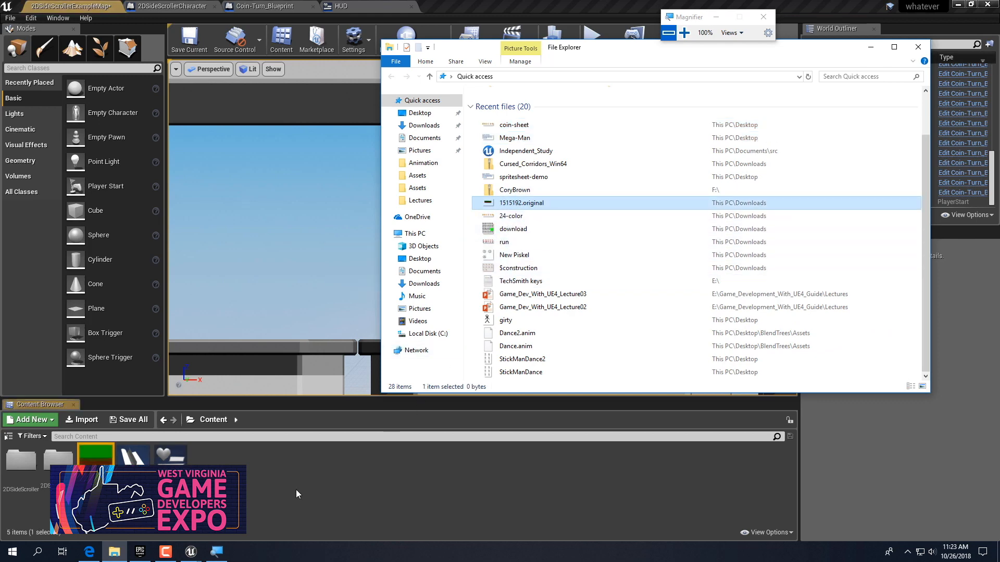
Extract sprites from the 1515192_original texture using the Auto extract mode and the default naming
right_click(100, 458)
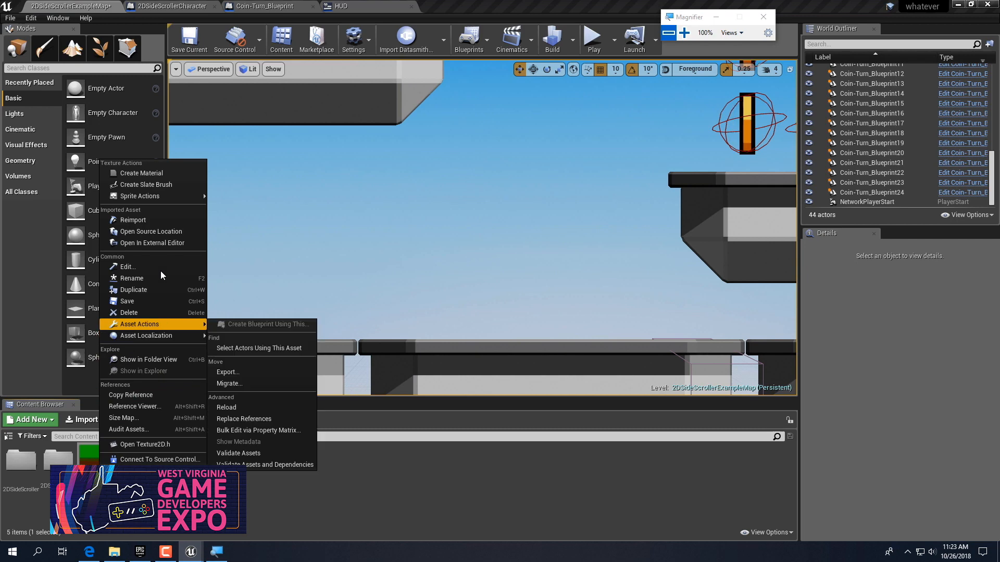
mouse_move(177, 197)
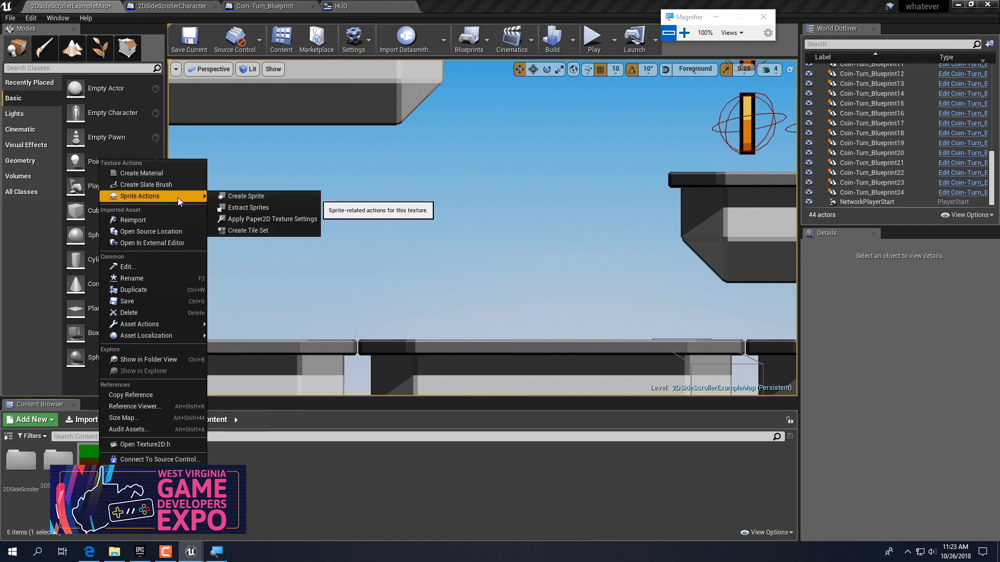
click(248, 208)
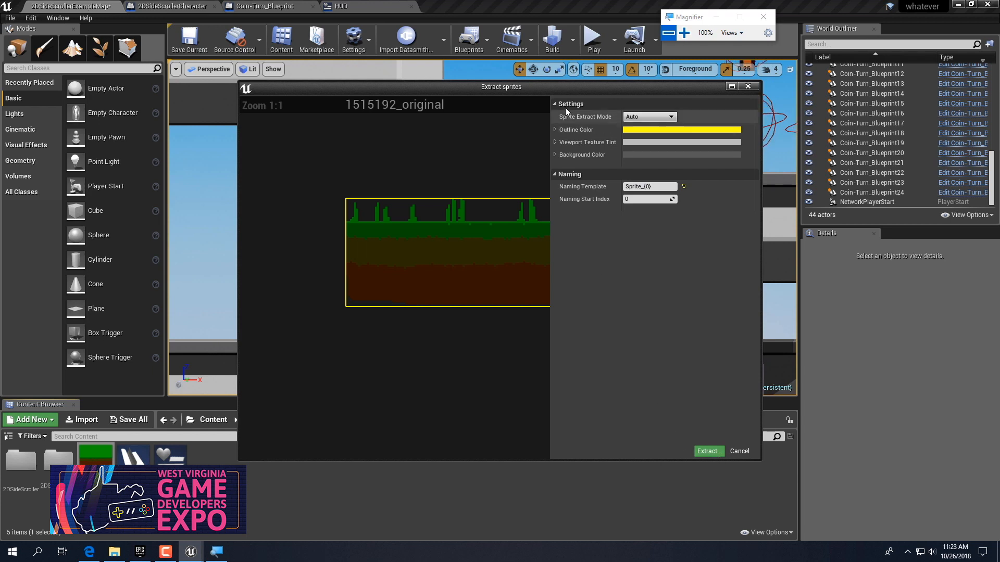
click(708, 451)
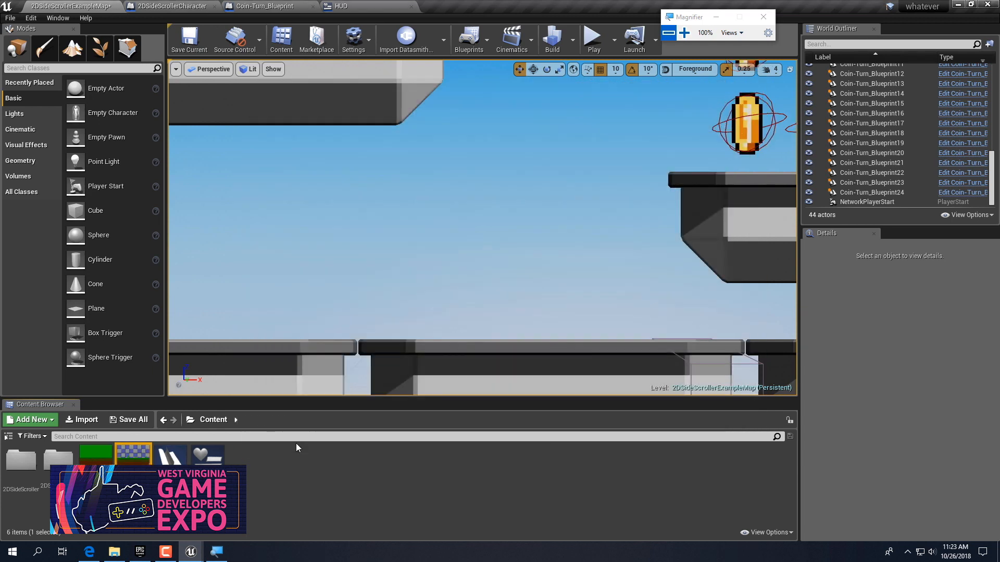
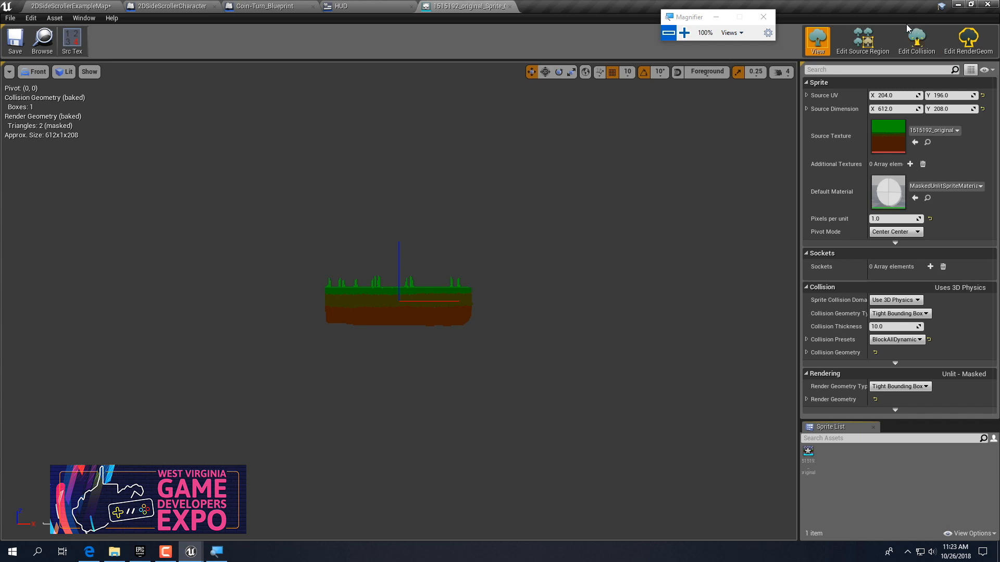
Edit the ground sprite's collision shape by lowering both upper vertices to the soil's grass line, below the grass blades, and save the sprite
click(914, 42)
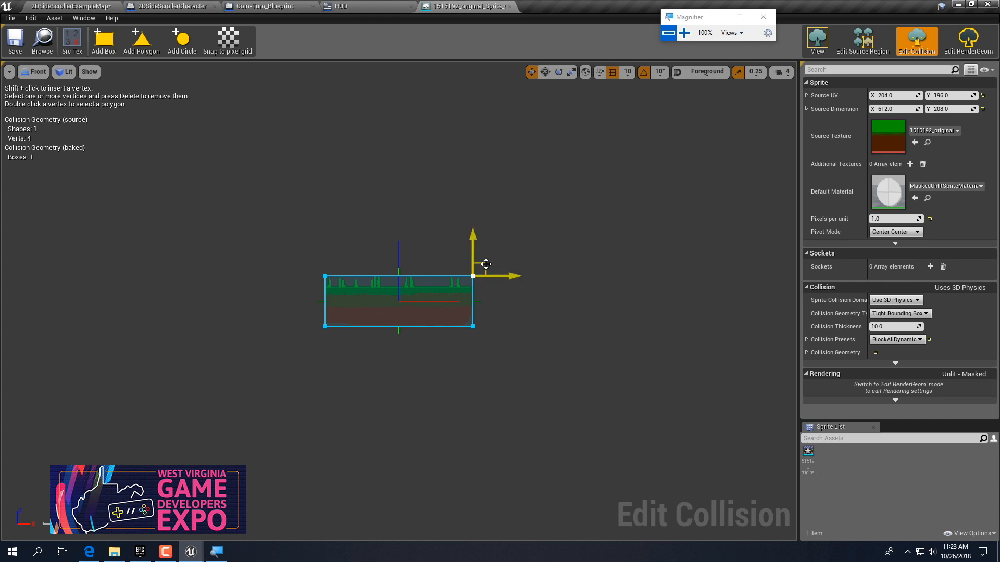
drag(486, 264, 485, 271)
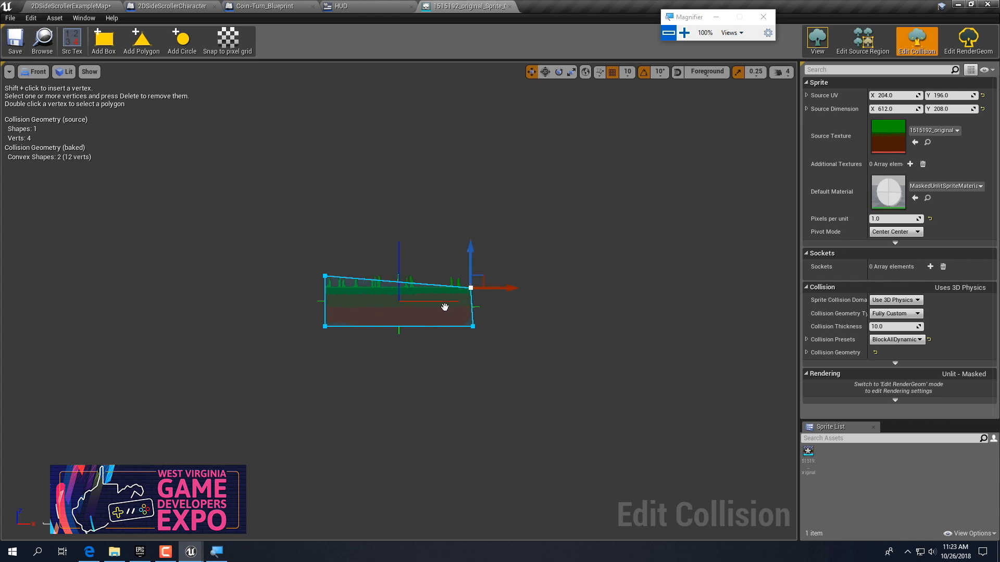
scroll(444, 308, up, 6)
scroll(484, 305, down, 2)
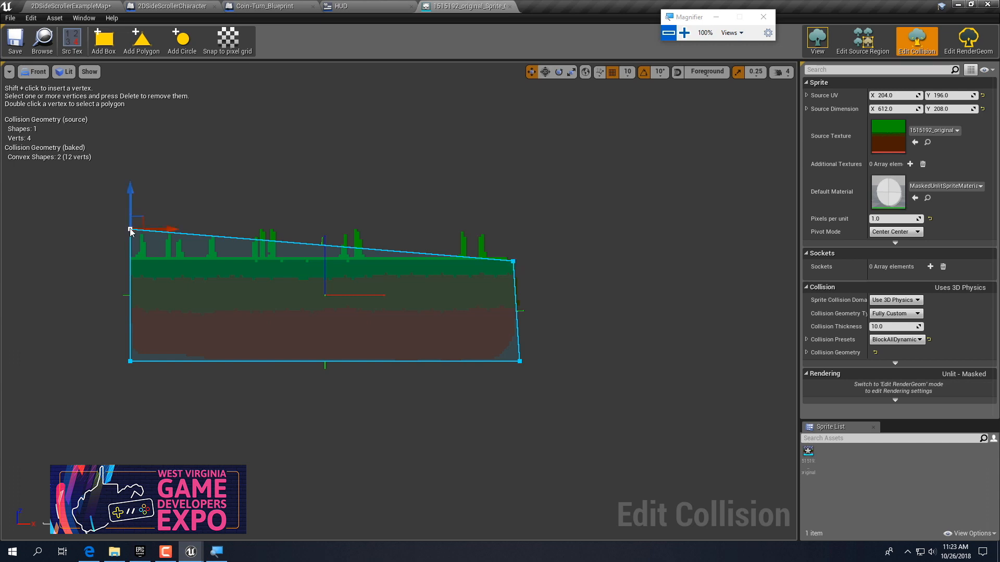
drag(142, 221, 142, 246)
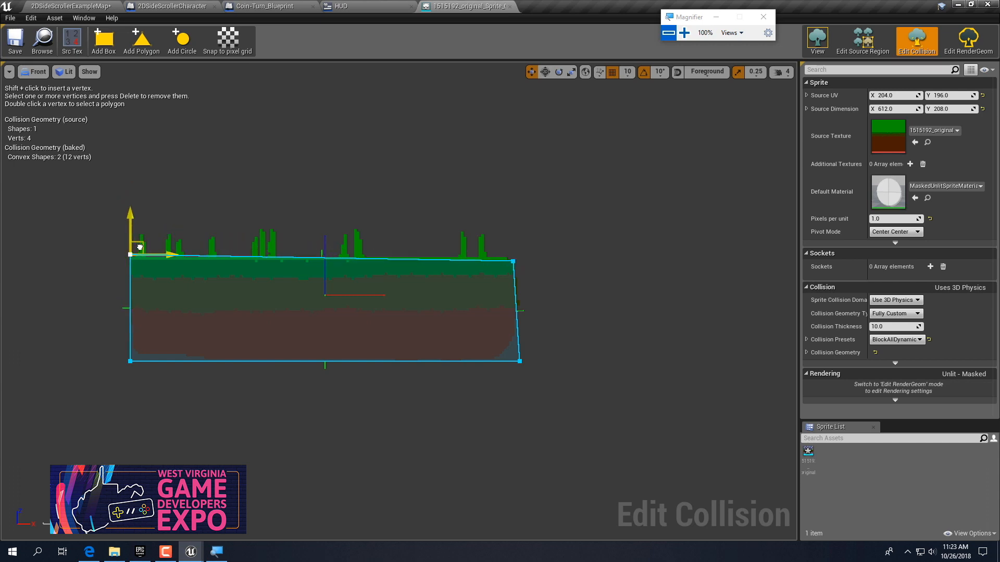
key(ctrl+s)
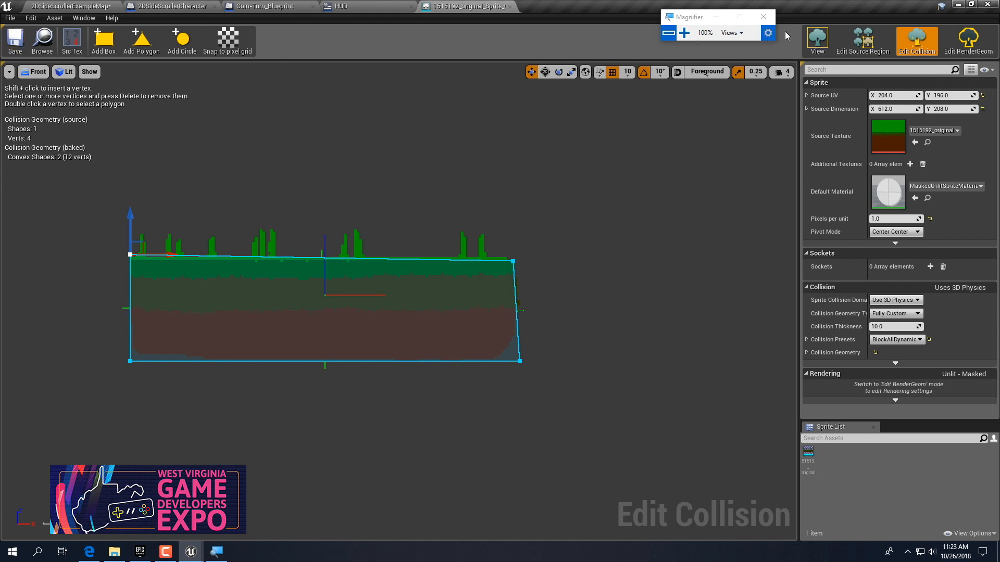
click(716, 18)
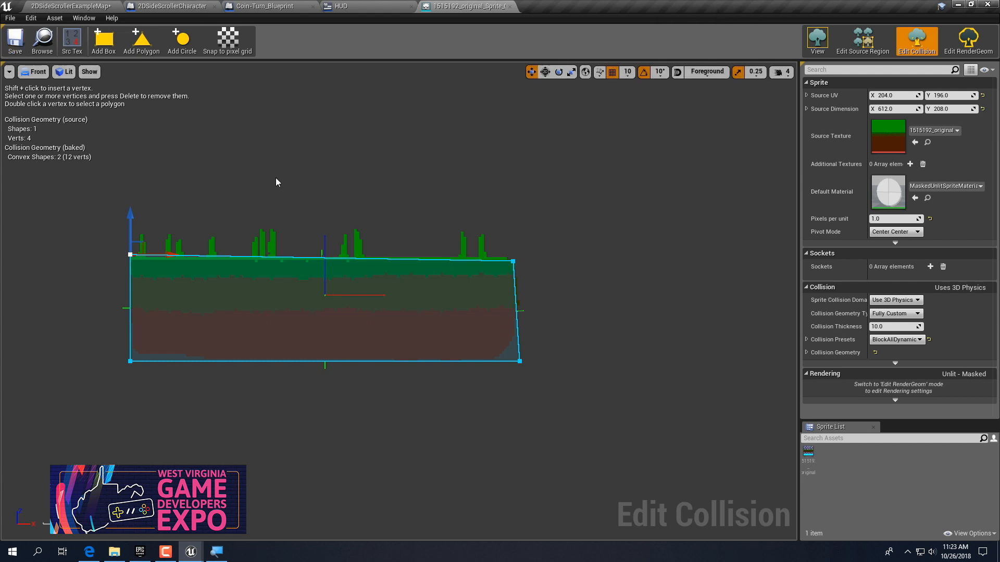
drag(130, 226, 129, 231)
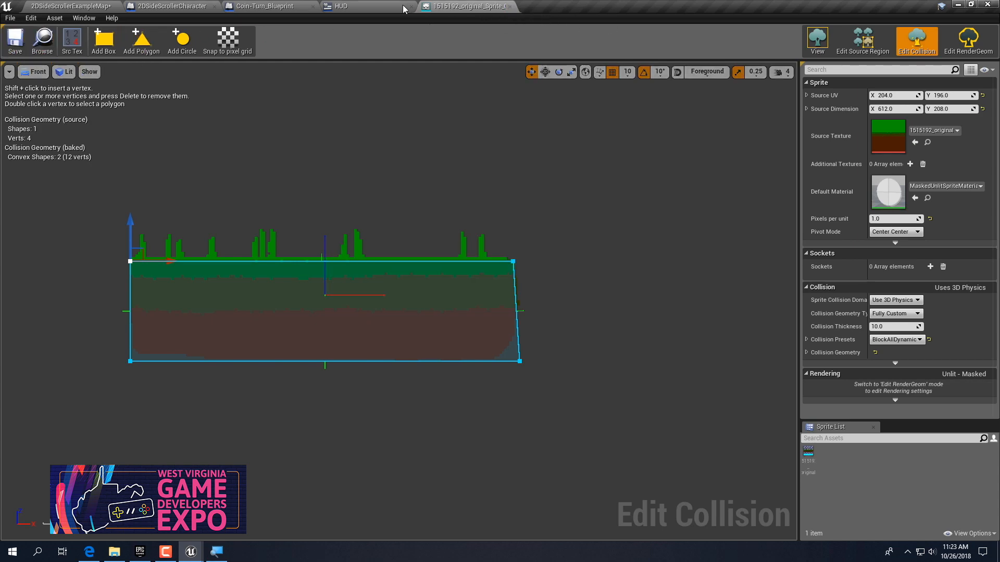
Set the 1515192_original texture's Filter to Nearest, then save the texture and the 2DSideScrollerExampleMap level
click(71, 12)
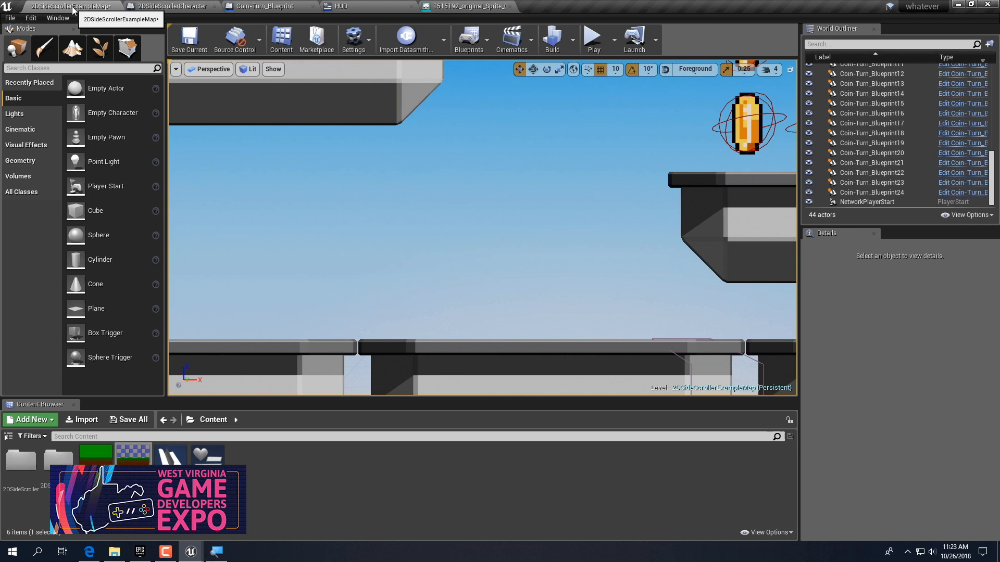
double_click(93, 455)
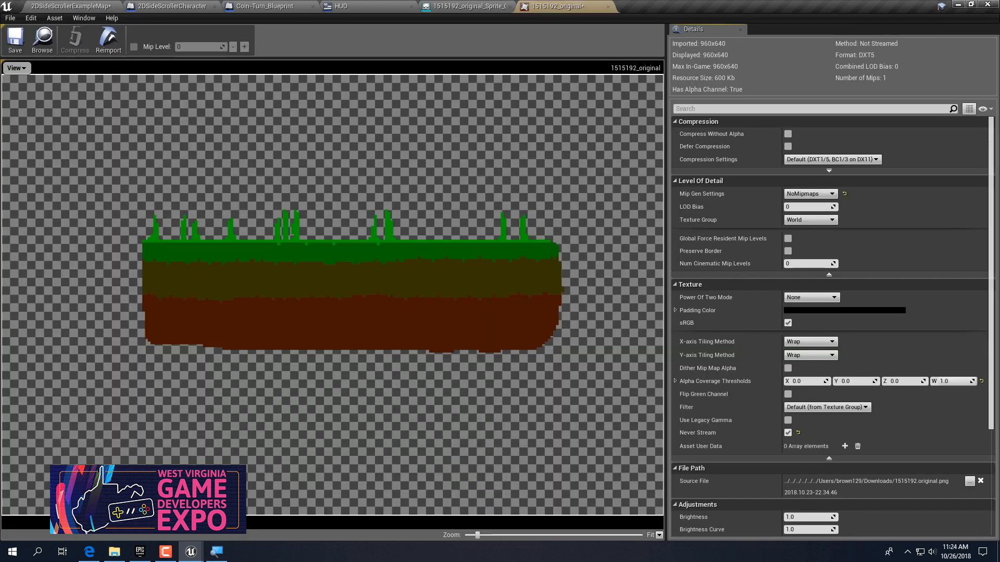
click(833, 407)
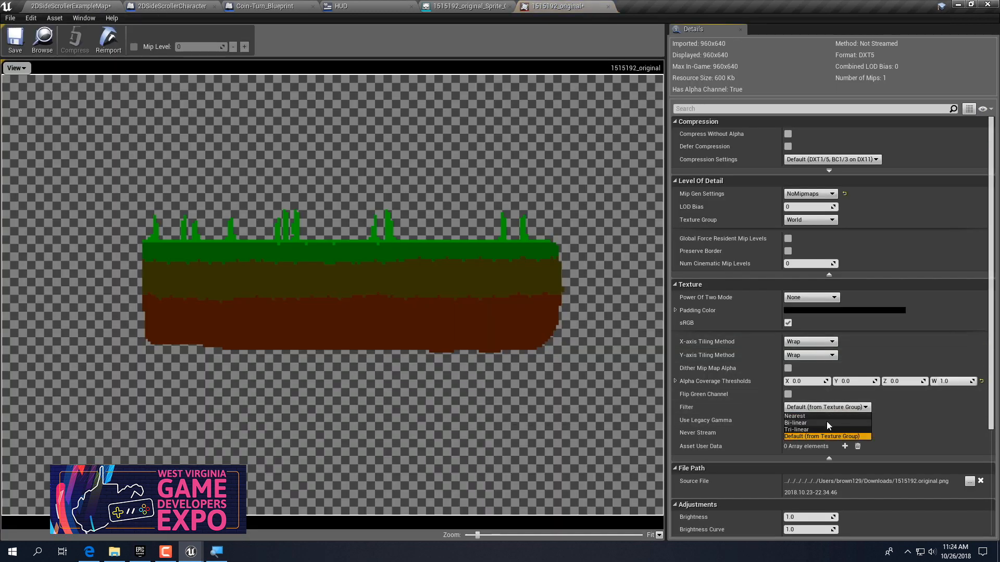
click(824, 416)
click(16, 39)
click(71, 6)
click(188, 41)
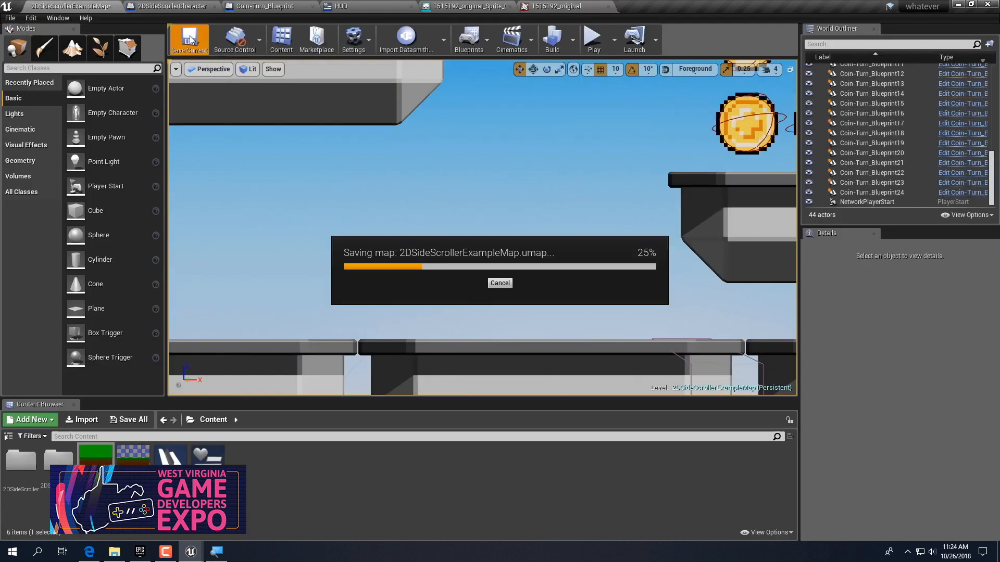
scroll(468, 193, down, 6)
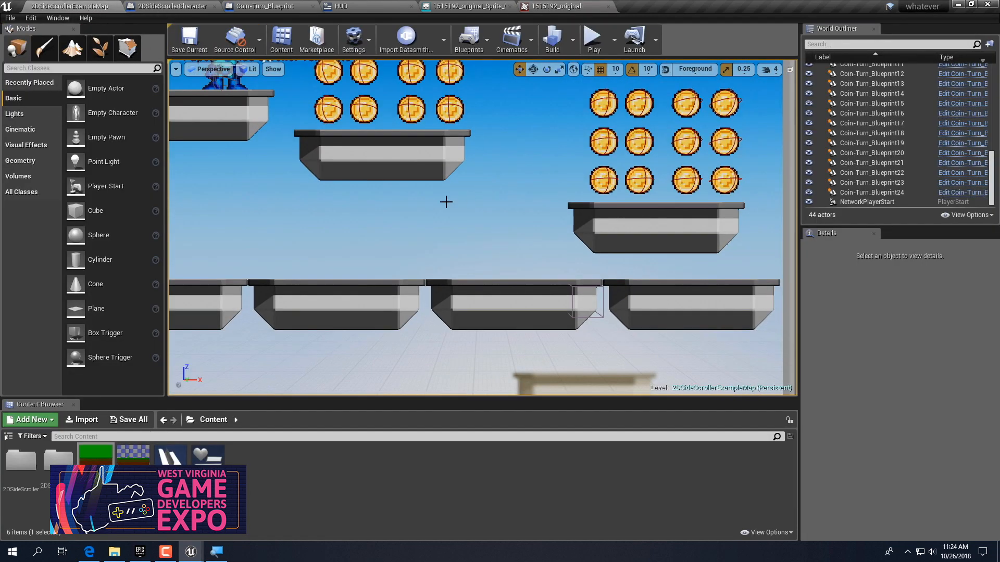
click(444, 167)
scroll(466, 201, down, 7)
scroll(466, 200, down, 2)
right_drag(466, 200, 435, 197)
key(s)
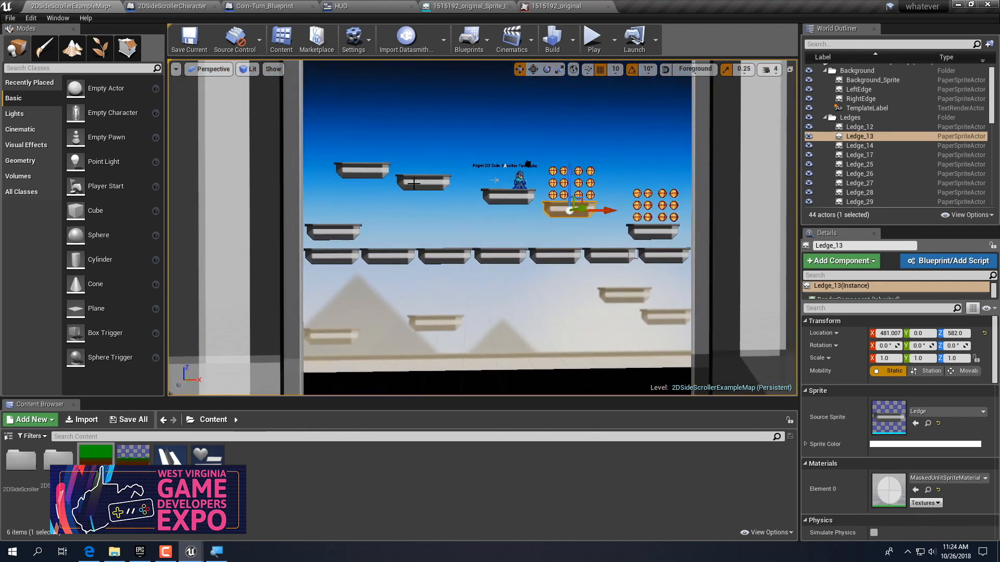
click(416, 184)
ctrl+click(362, 169)
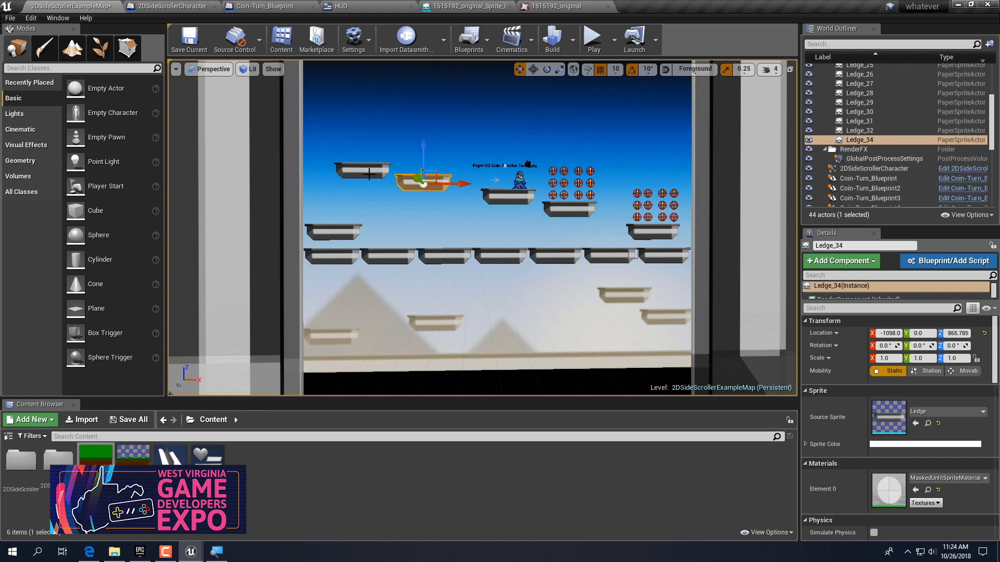
ctrl+click(505, 203)
ctrl+click(568, 211)
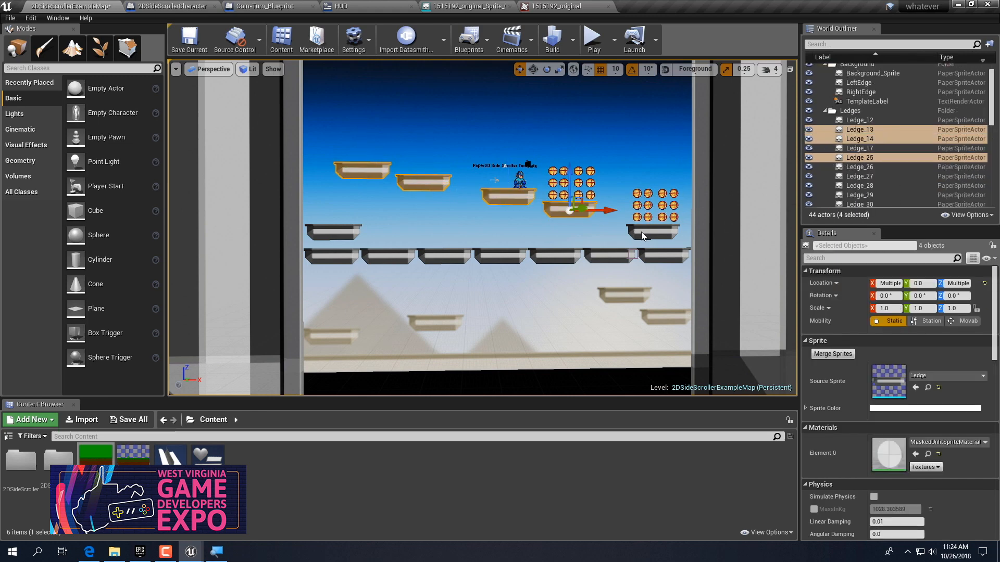
ctrl+click(641, 235)
Select Ledge_12 through Ledge_34, replace their Source Sprite with the sprite extracted from 1515192_original, and save the level
click(864, 120)
scroll(867, 138, down, 3)
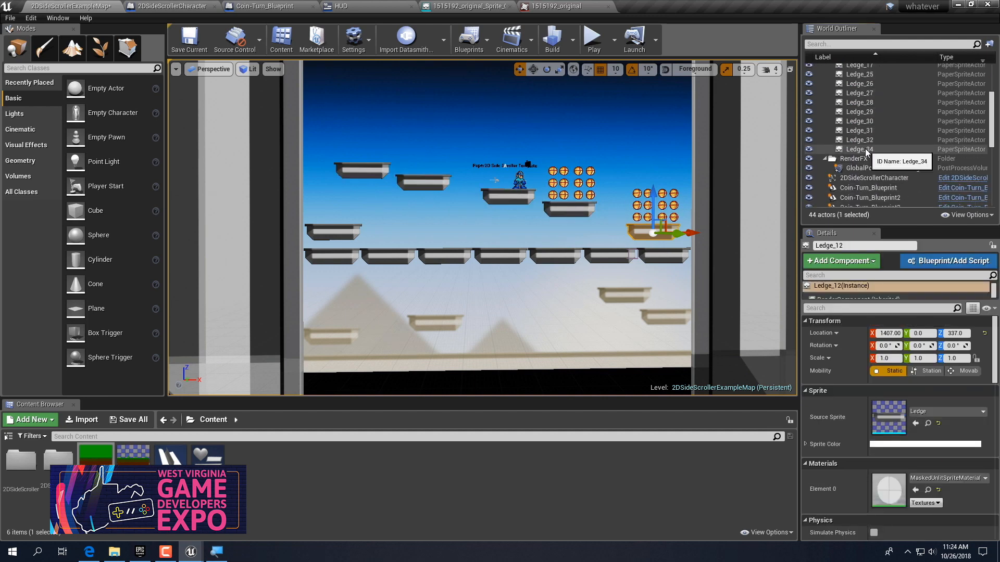
shift+click(866, 149)
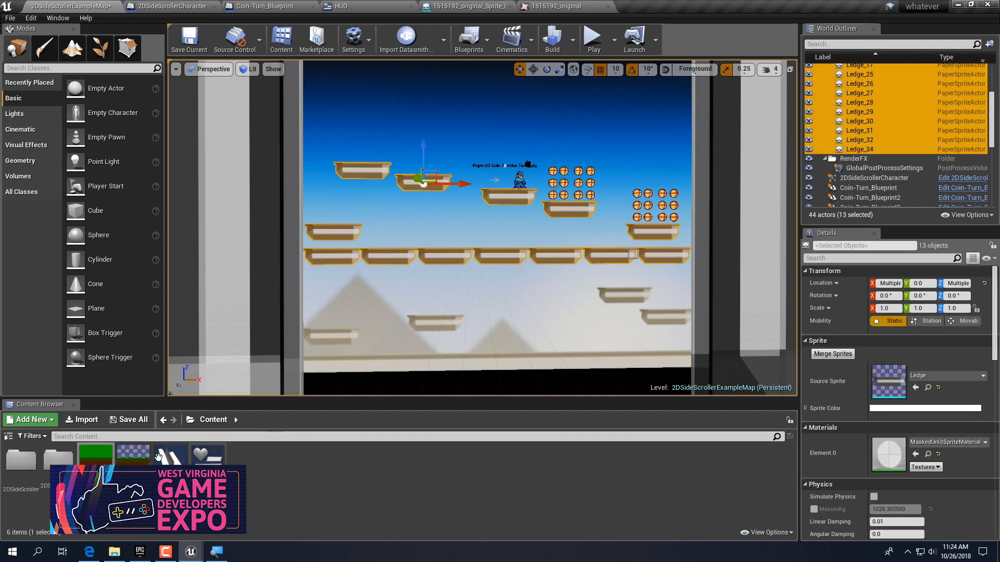
drag(133, 454, 886, 384)
click(200, 48)
Play-test the level by running and jumping across the grass ledges and collecting coins from both blocks
click(594, 37)
click(519, 216)
key(Right)
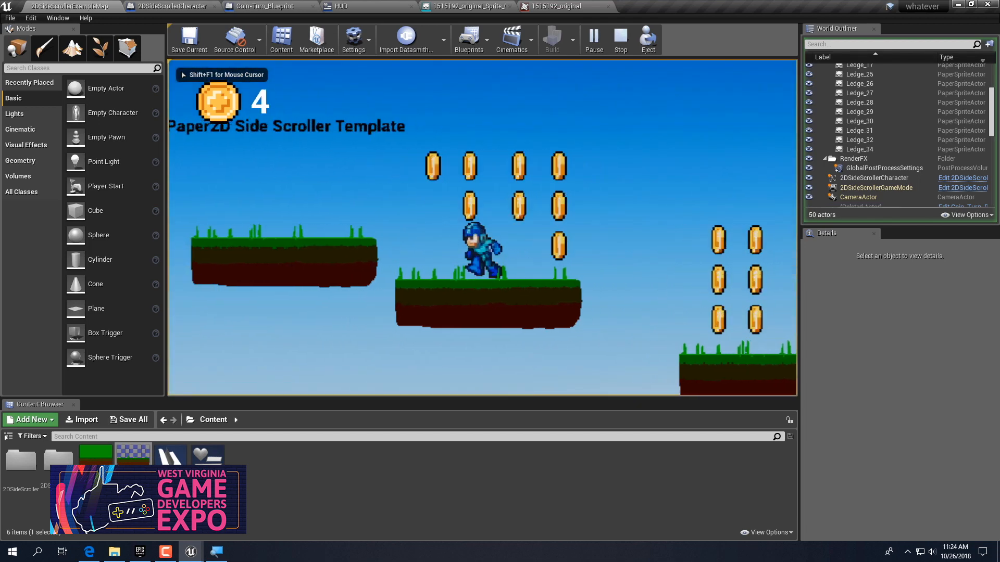
key(Right)
key(space)
key(Left)
key(space)
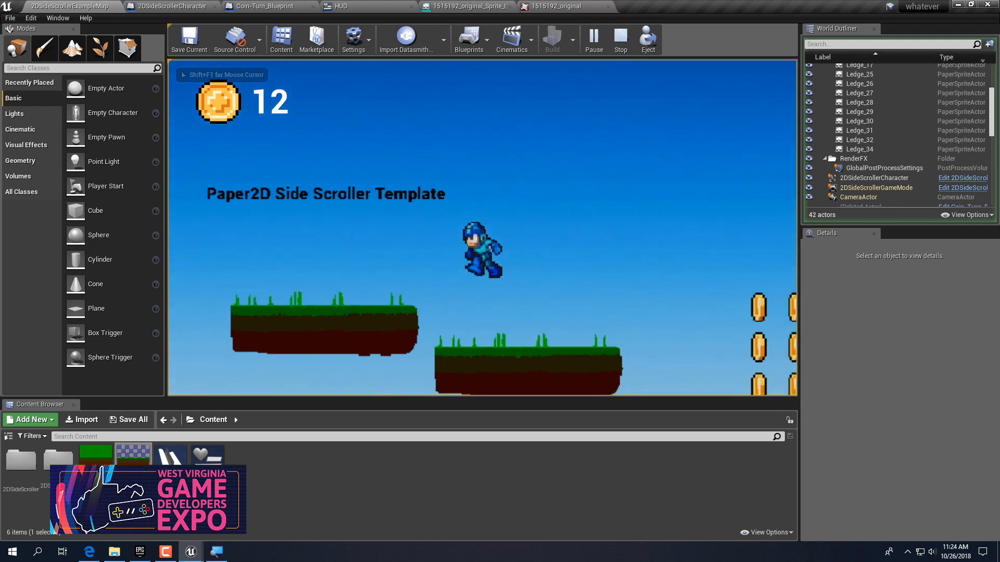
key(Right)
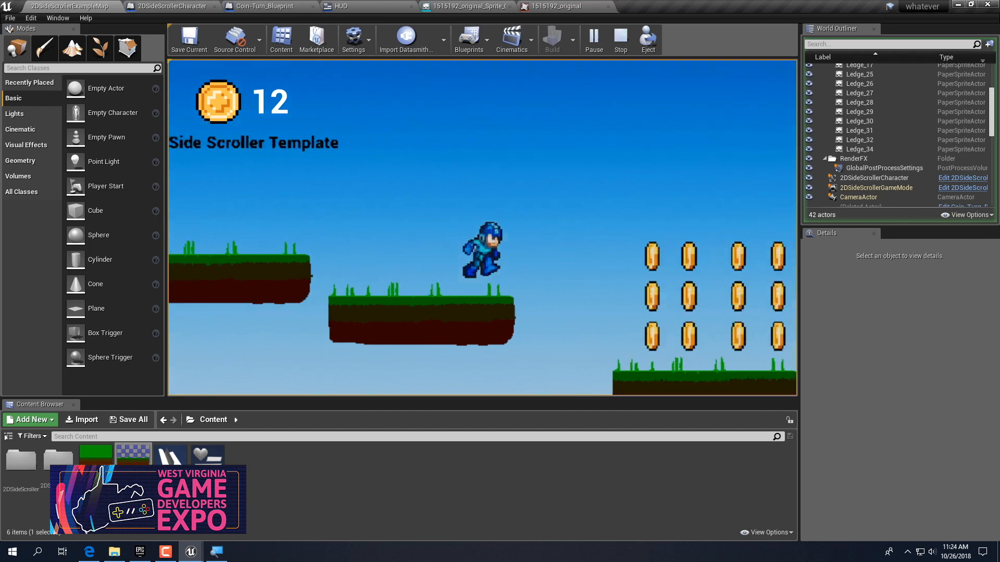
key(space)
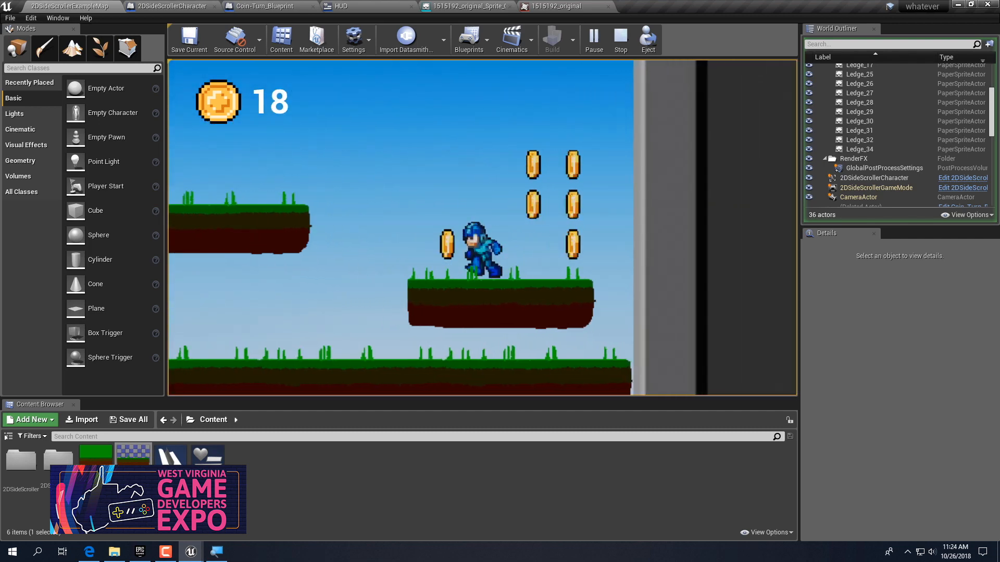
key(space)
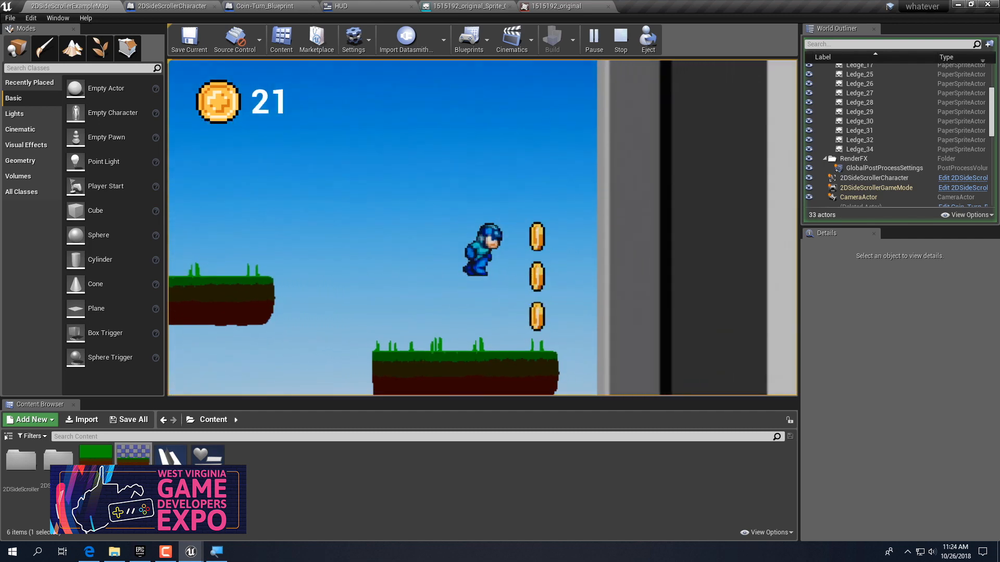
key(Left)
key(space)
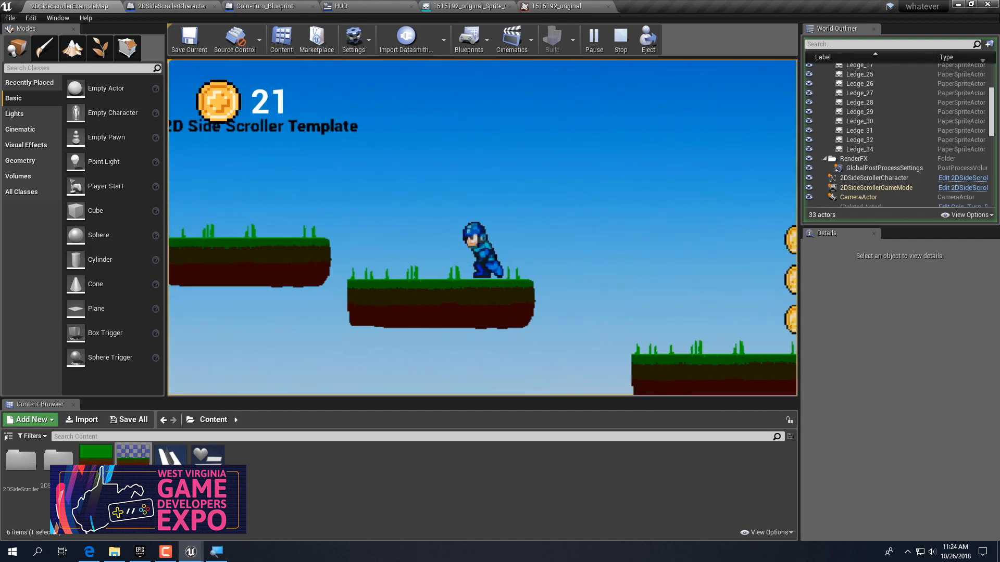
key(Escape)
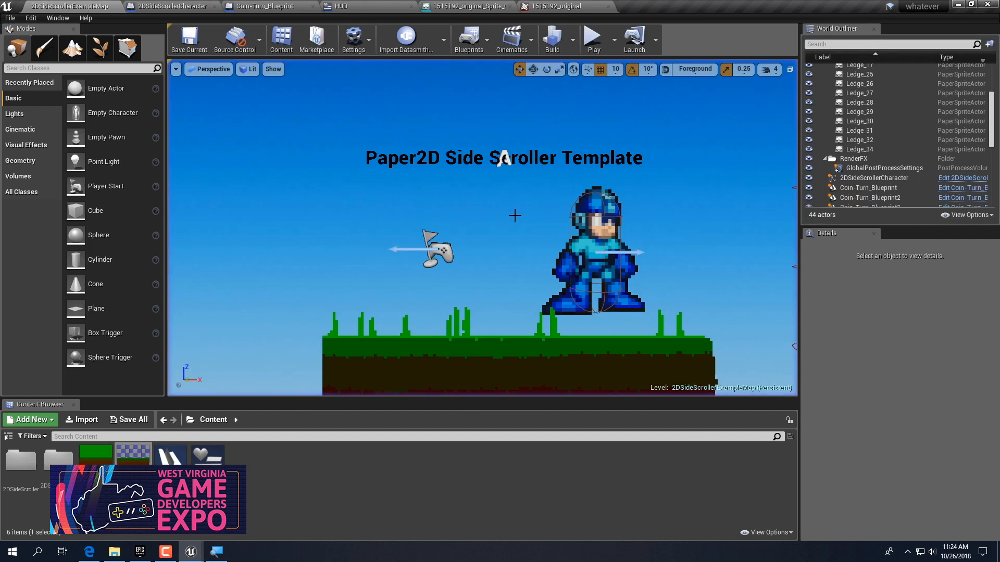
Change the TemplateLabel text to "First Meetup!" with "Thanks EPIC" on a second line, and save the level
click(503, 158)
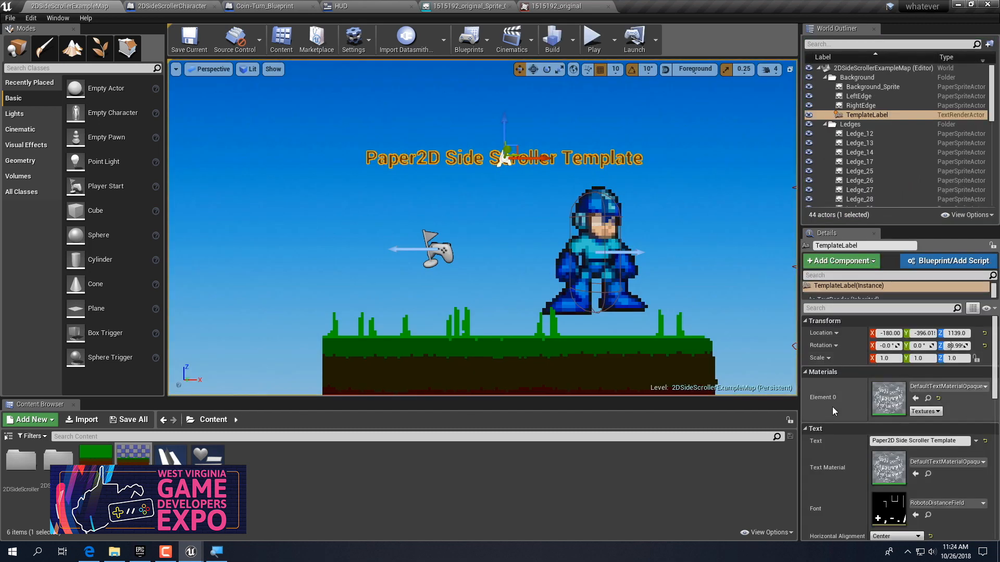
drag(881, 440, 865, 441)
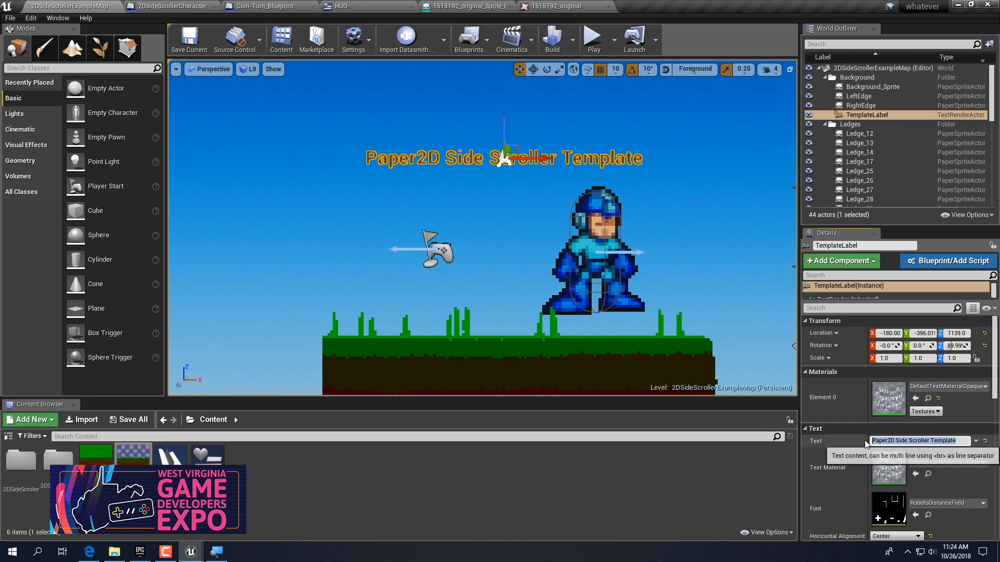
text(First)
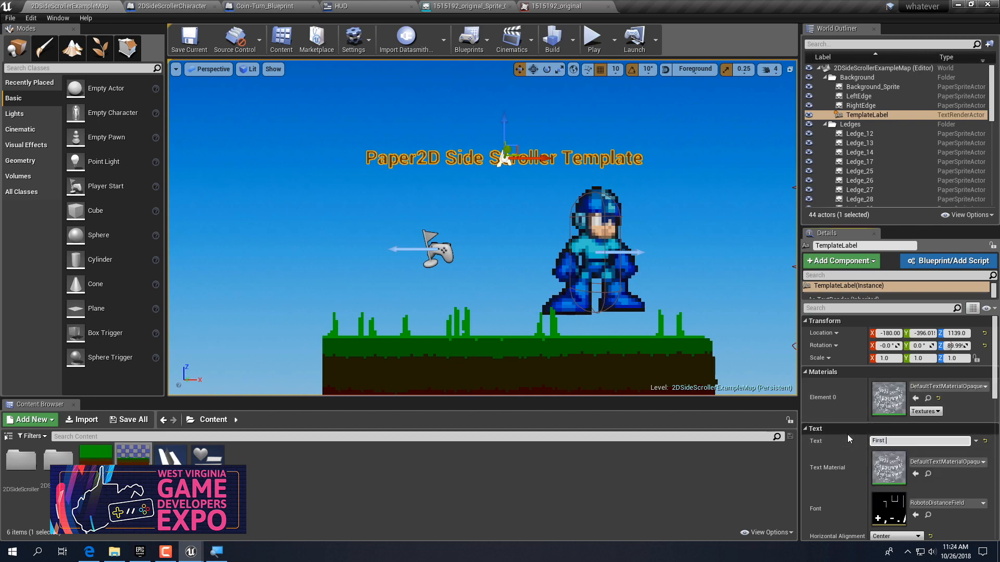
text( Meetu)
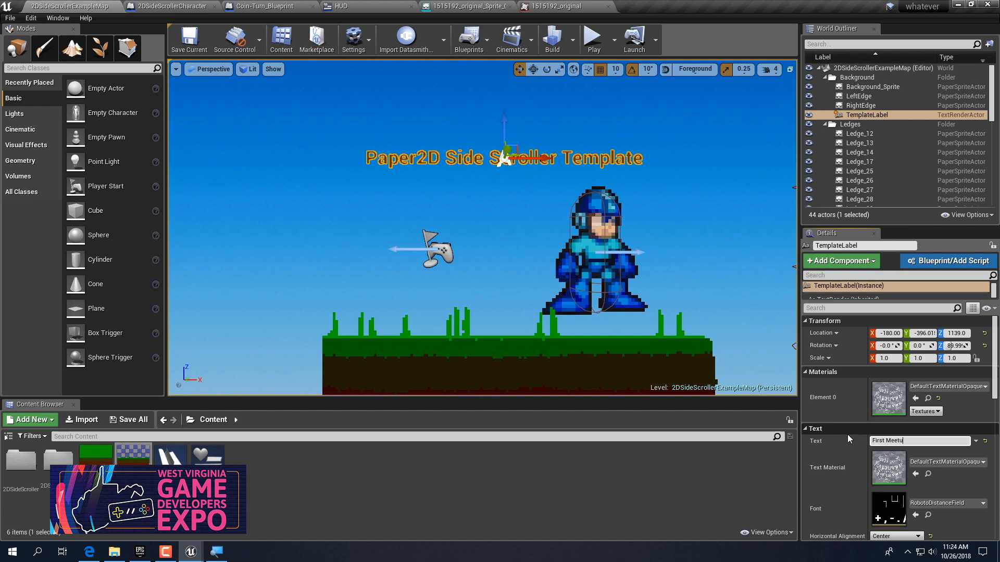
text(p!)
key(shift+Return)
text(Thanks EPIC)
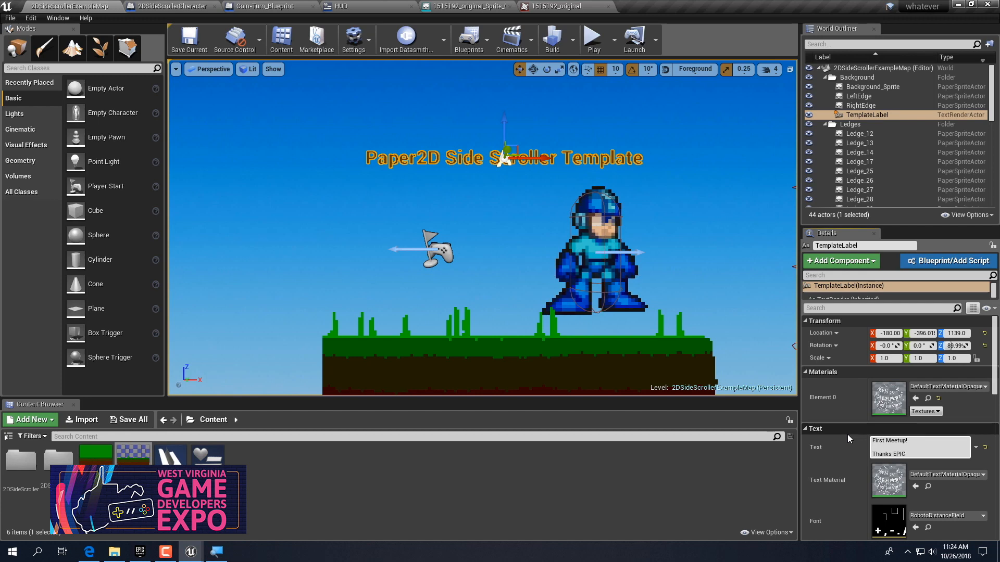
key(Return)
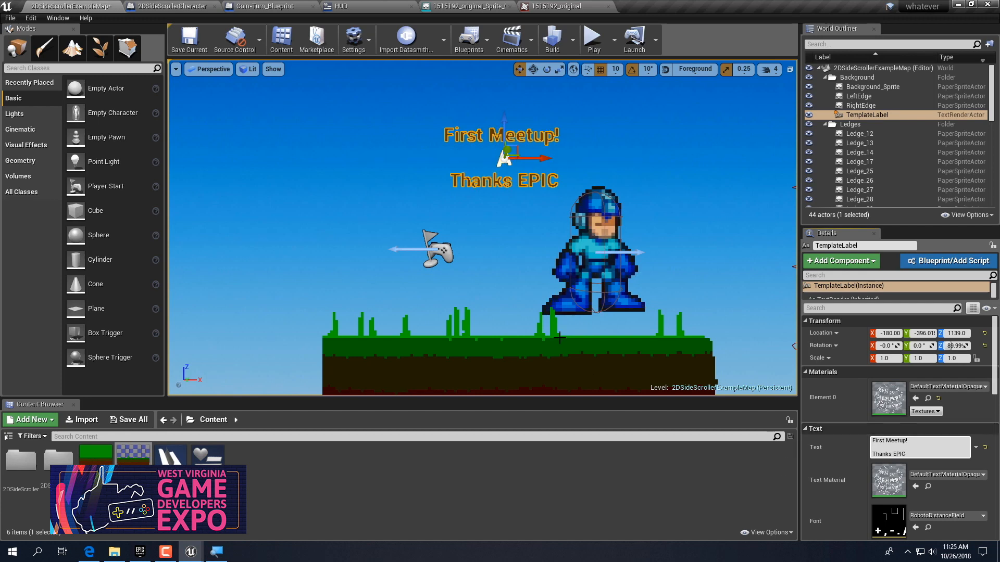
click(186, 48)
Play-test the level again with the new label text, running and jumping in both directions
click(594, 39)
key(Right)
key(space)
key(Left)
key(Right)
key(space)
key(Escape)
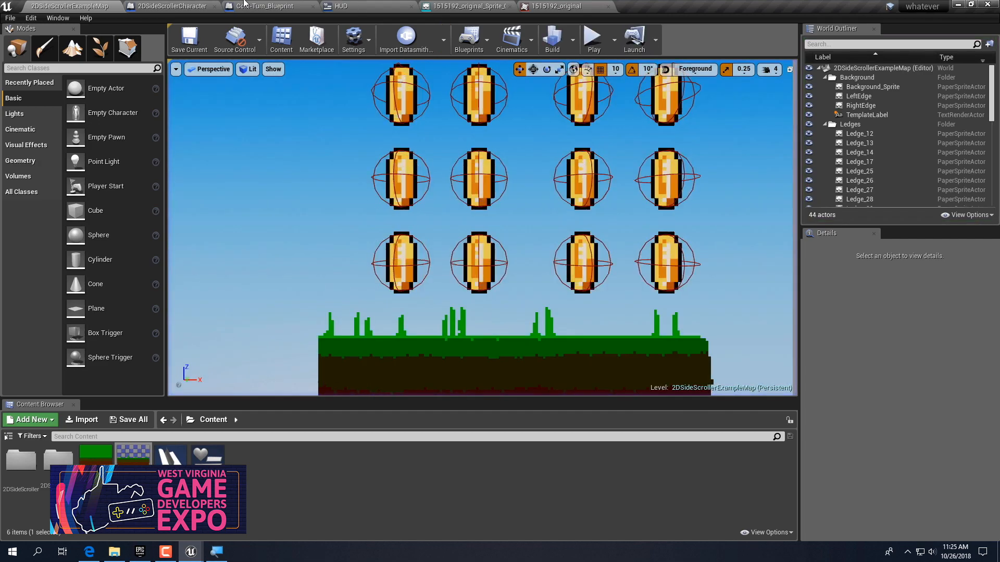
In the 2DSideScrollerCharacter event graph, split the vector Return Value pin and VectorLength's A pin, and connect Return Value X to A X
click(169, 6)
right_drag(268, 341, 311, 76)
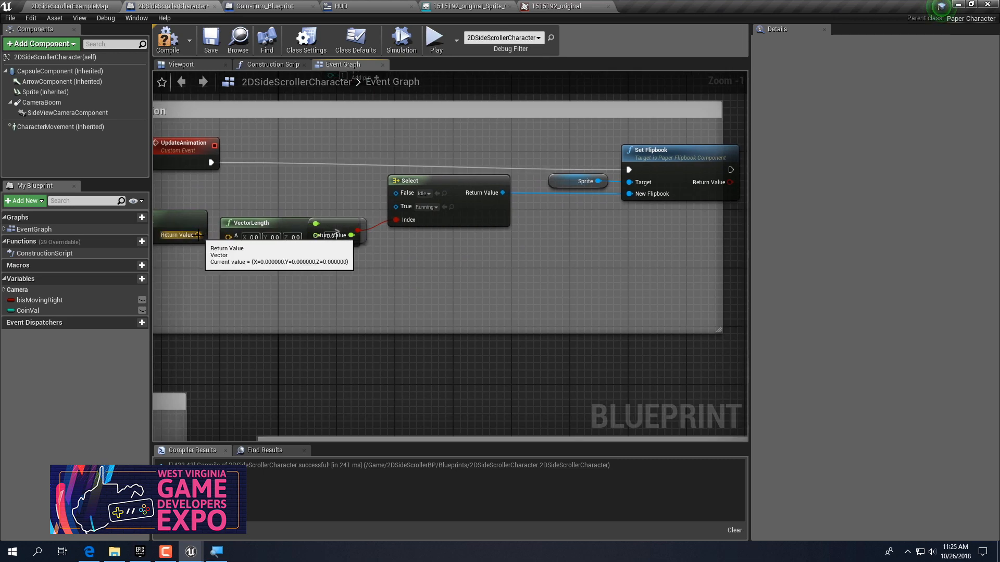
right_click(198, 235)
click(208, 258)
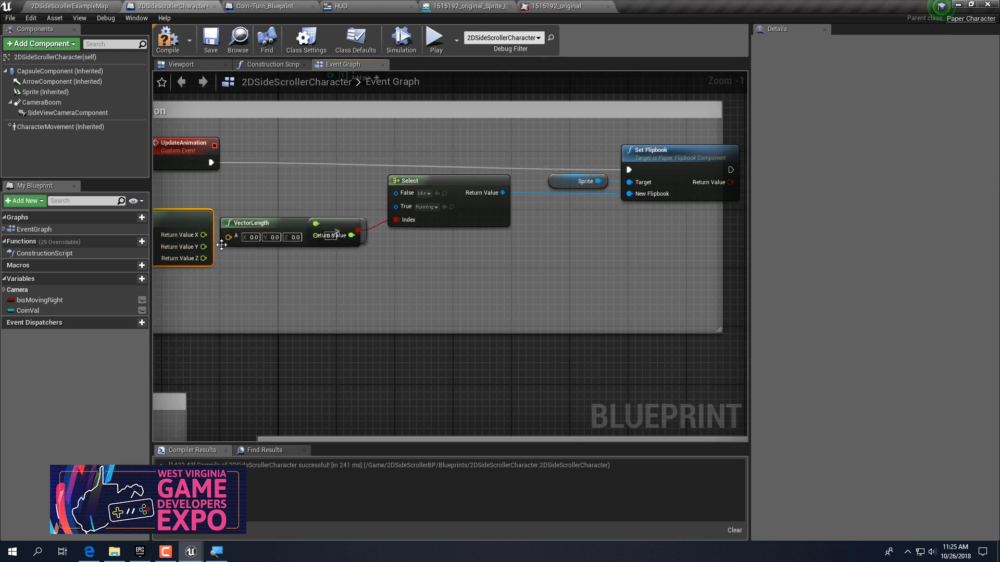
right_click(229, 238)
click(246, 264)
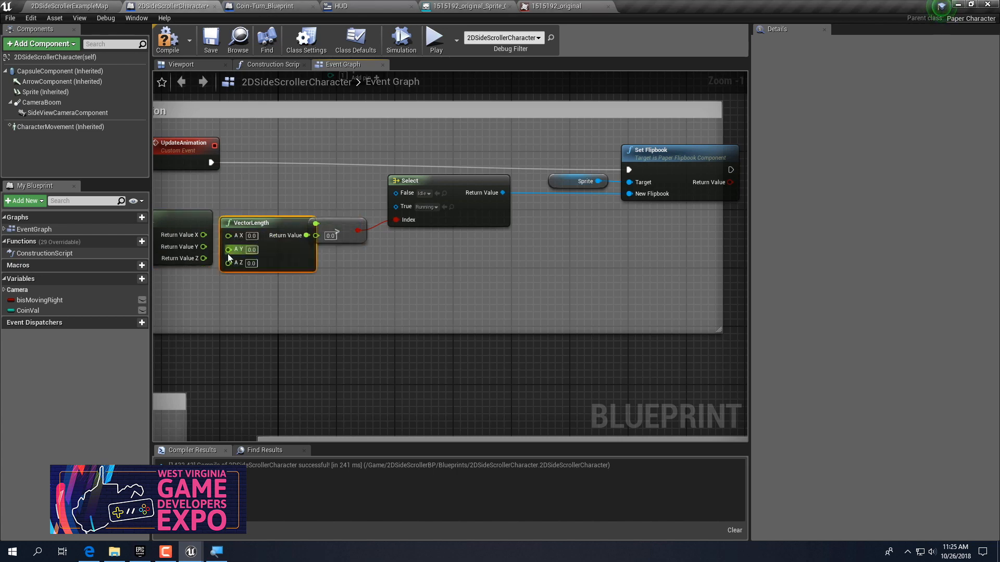
drag(220, 236, 229, 236)
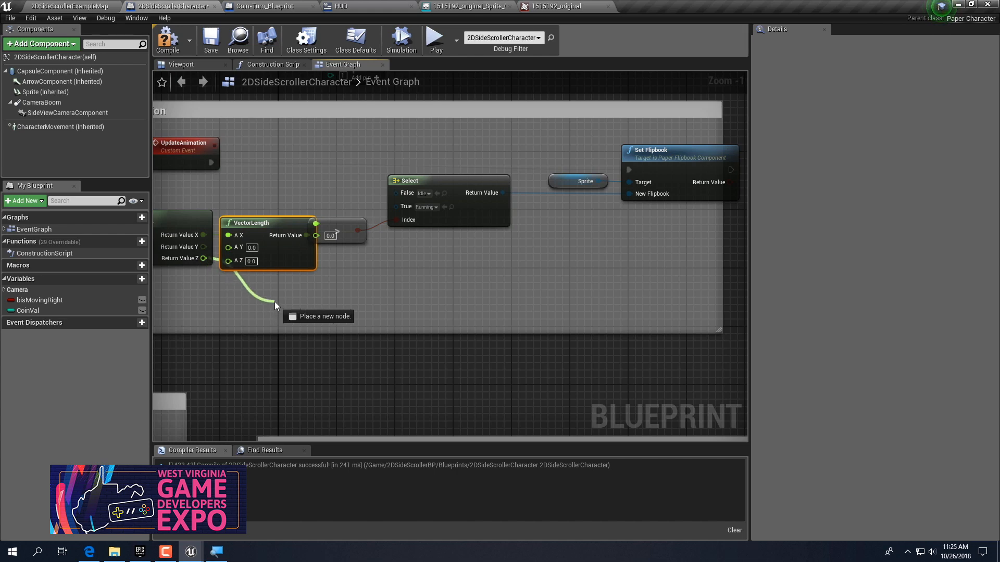
Create a NotEqual (float) node fed by Get Velocity's Return Value Z
drag(275, 302, 275, 301)
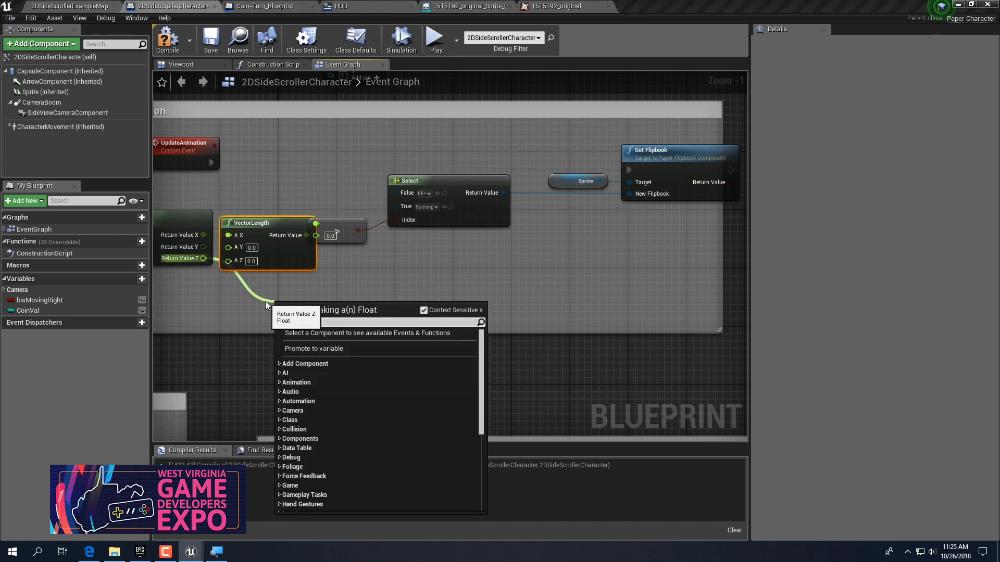
text(!)
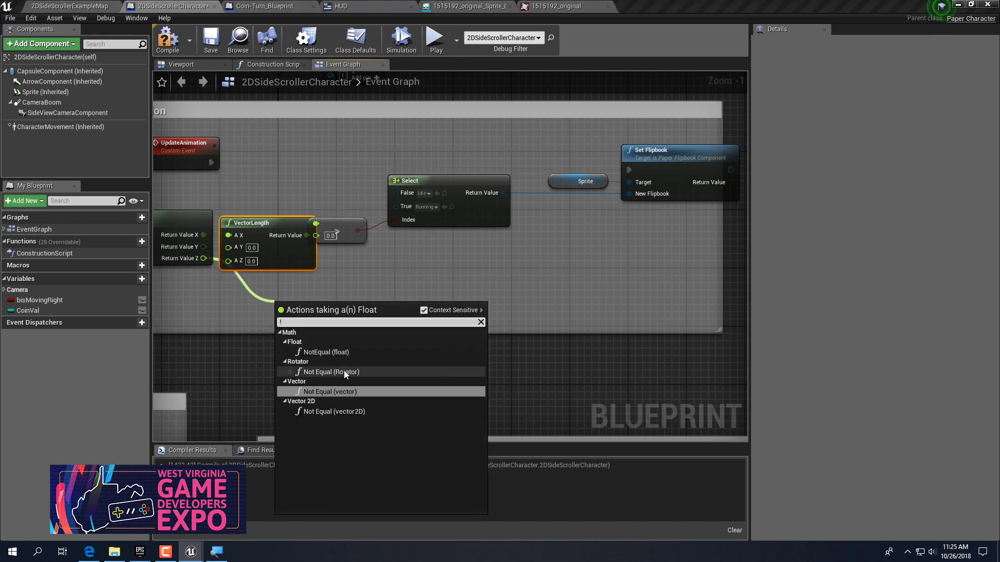
click(325, 353)
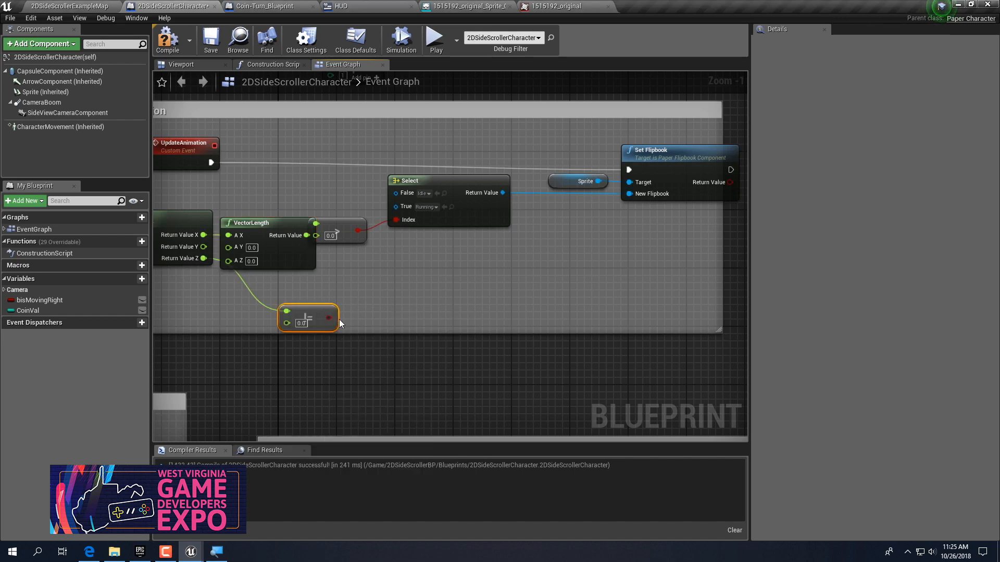
Add a Branch node beside the not-equal node and connect the comparison result to its Condition
click(382, 296)
drag(330, 318, 329, 318)
drag(396, 317, 392, 315)
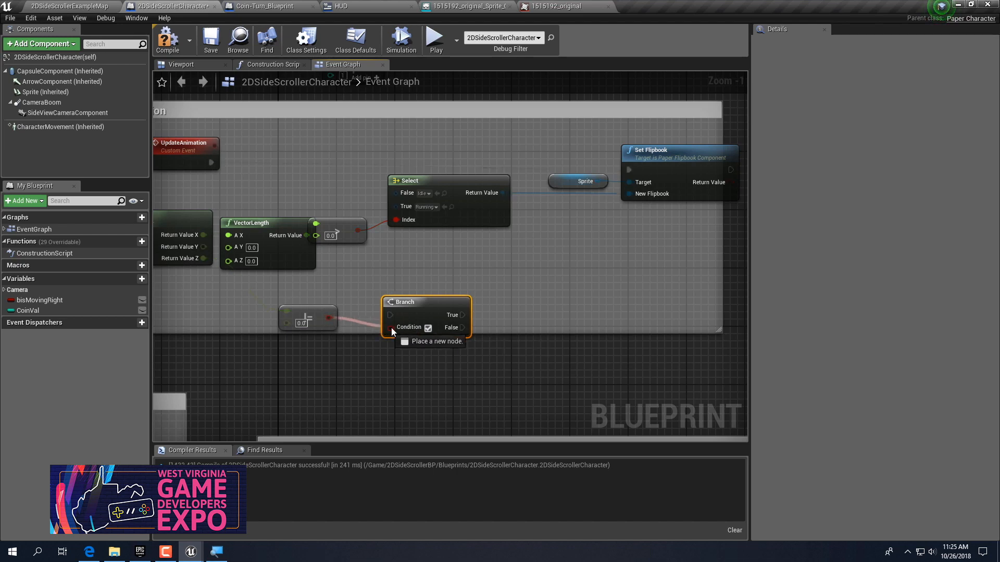
drag(391, 327, 392, 327)
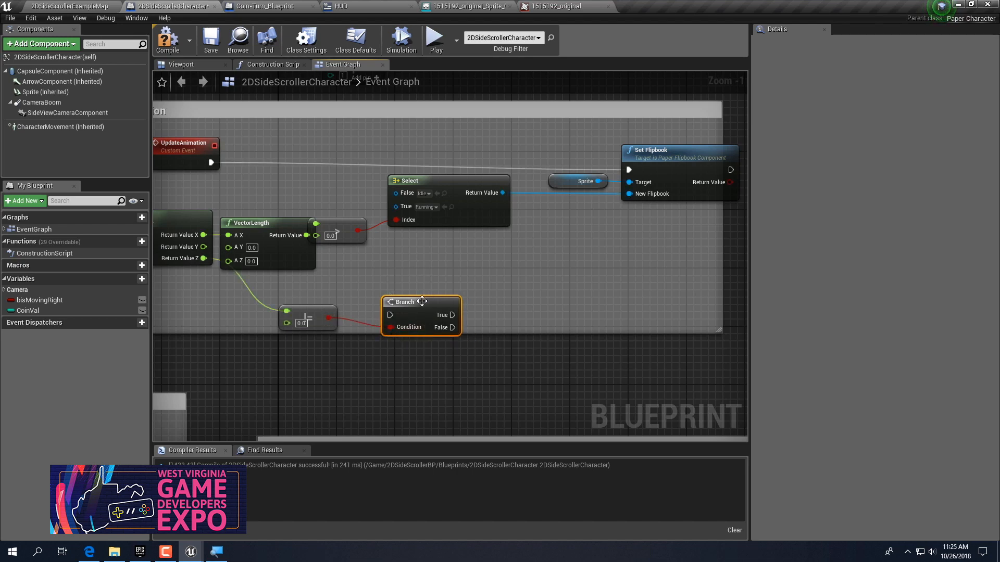
drag(420, 273, 405, 273)
right_drag(399, 317, 432, 315)
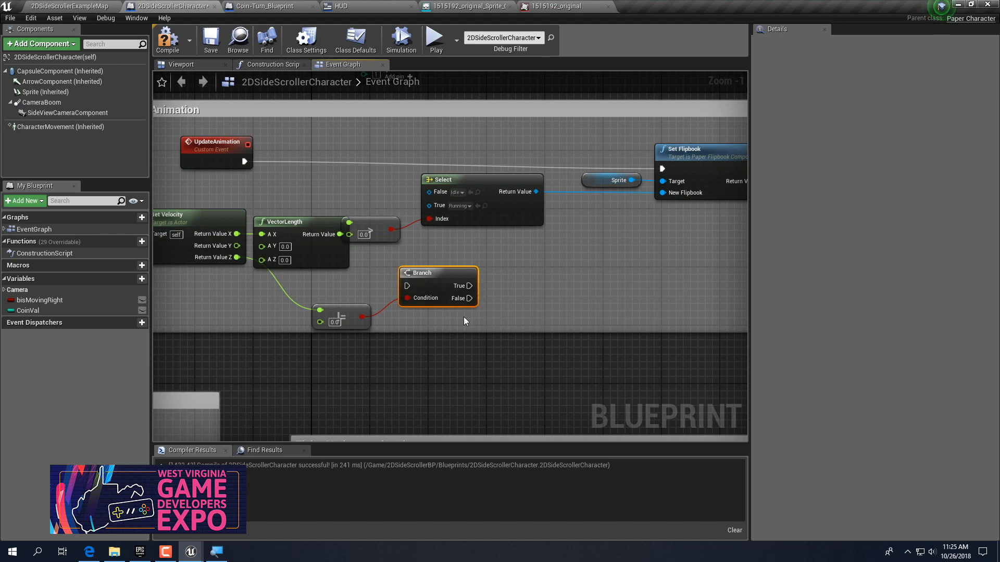
Duplicate the Set Flipbook node, place the copy beside the Branch, and connect Sprite to its Target
click(696, 184)
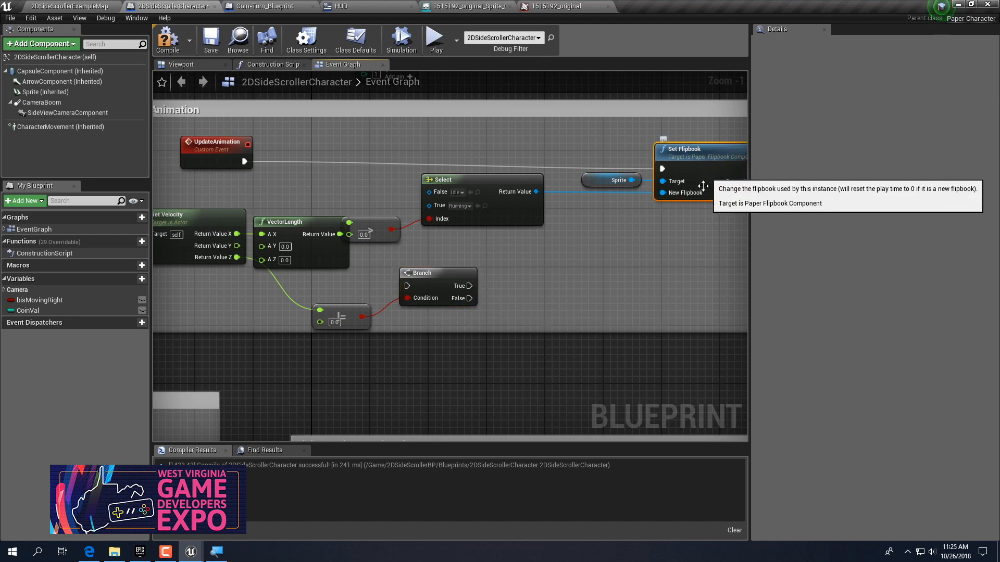
key(ctrl+c)
key(ctrl+v)
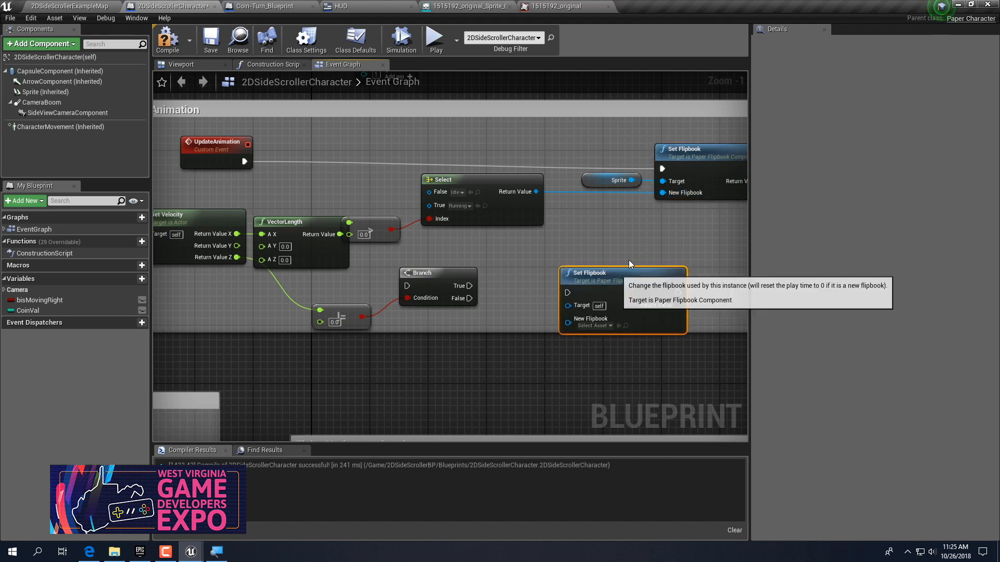
drag(631, 180, 574, 295)
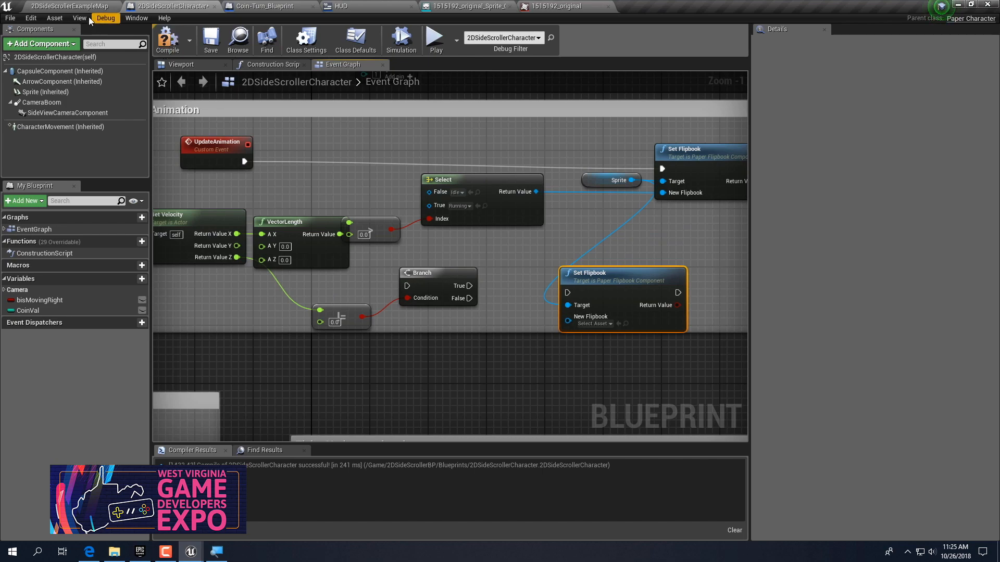
In the level editor's 2DSideScrollerBP folder, create a flipbook named "Jump" from Mega-Man_Sprite_4 and Mega-Man_Sprite_5
click(70, 6)
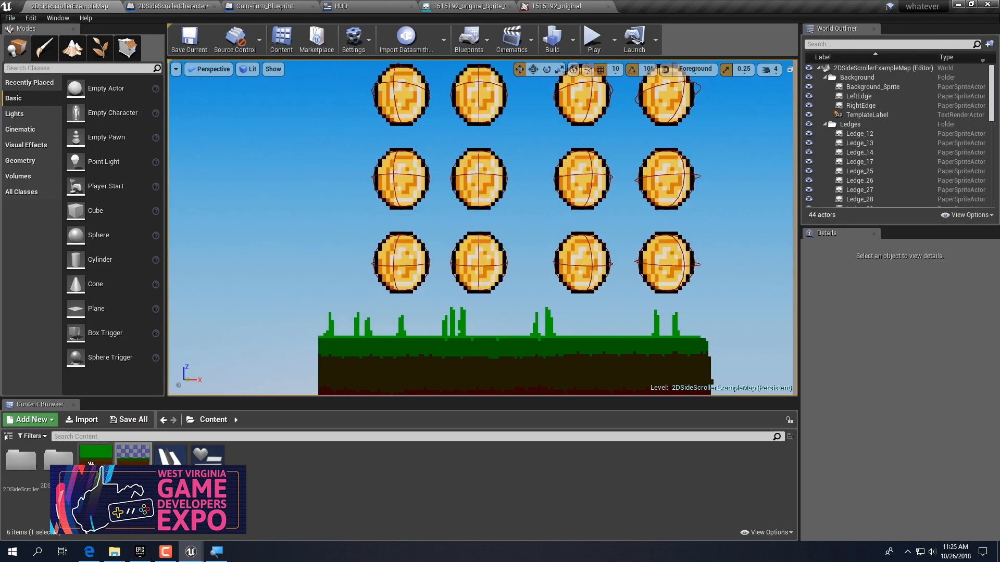
double_click(60, 460)
scroll(267, 482, down, 3)
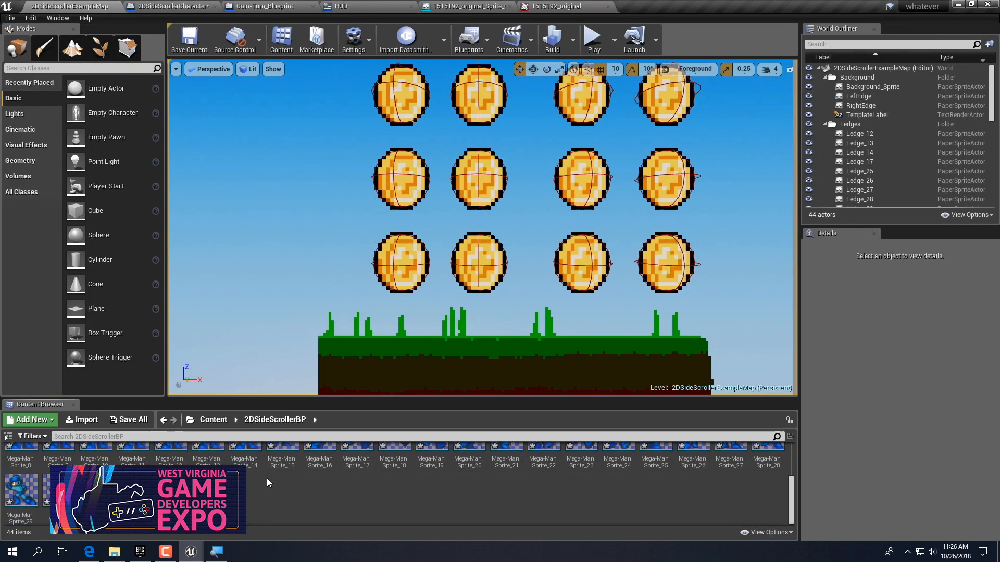
scroll(268, 482, up, 1)
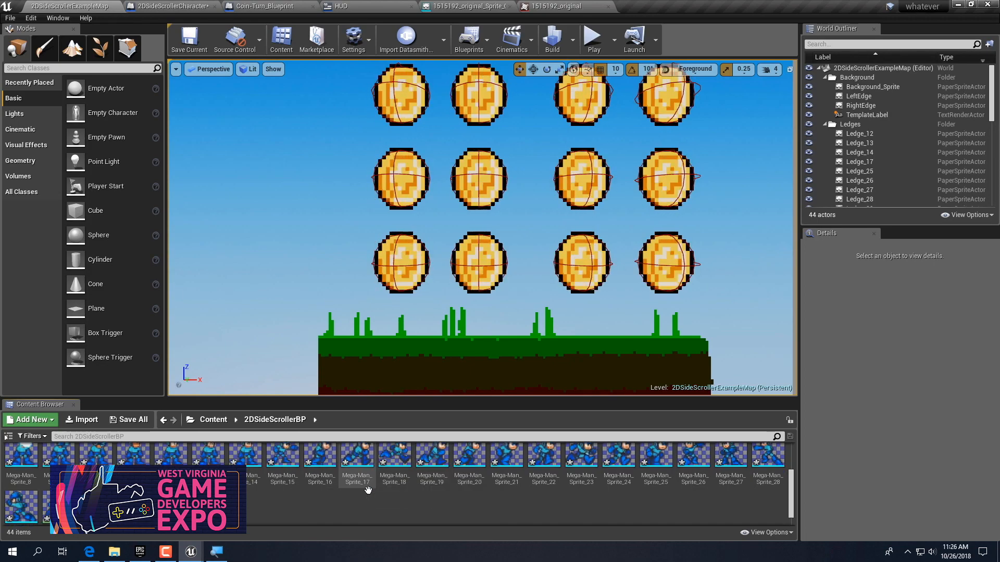
scroll(368, 490, up, 2)
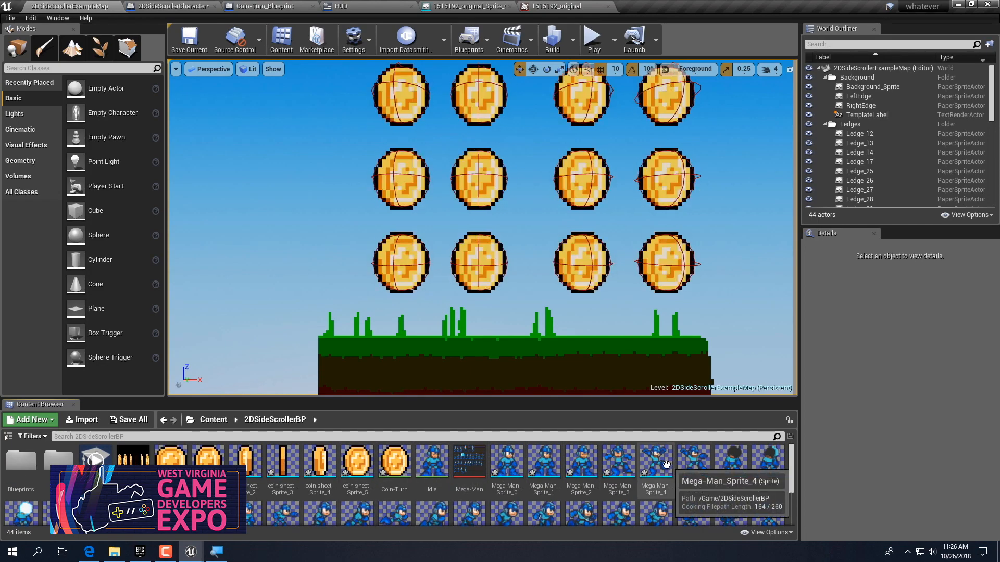
click(666, 463)
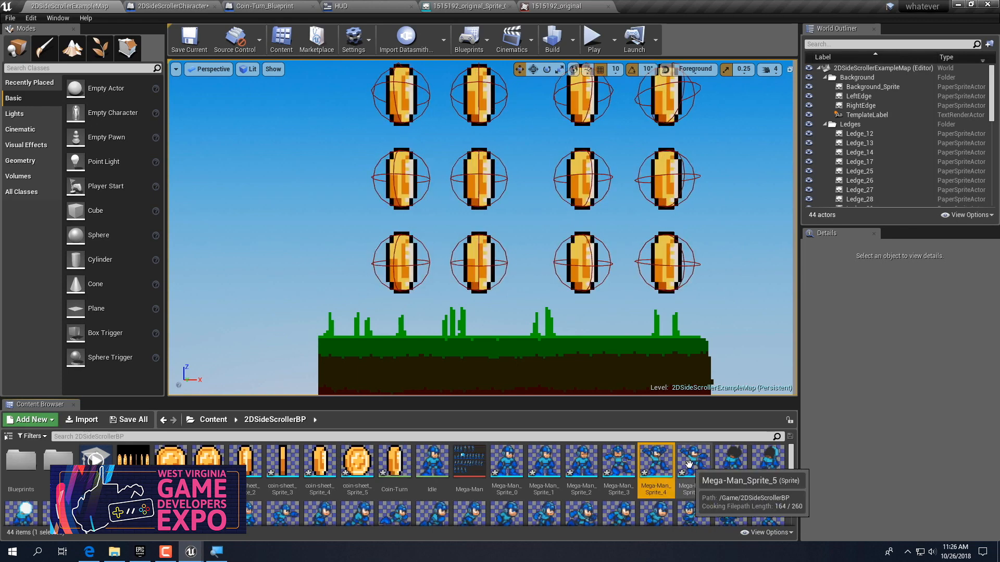
ctrl+click(688, 464)
right_click(688, 464)
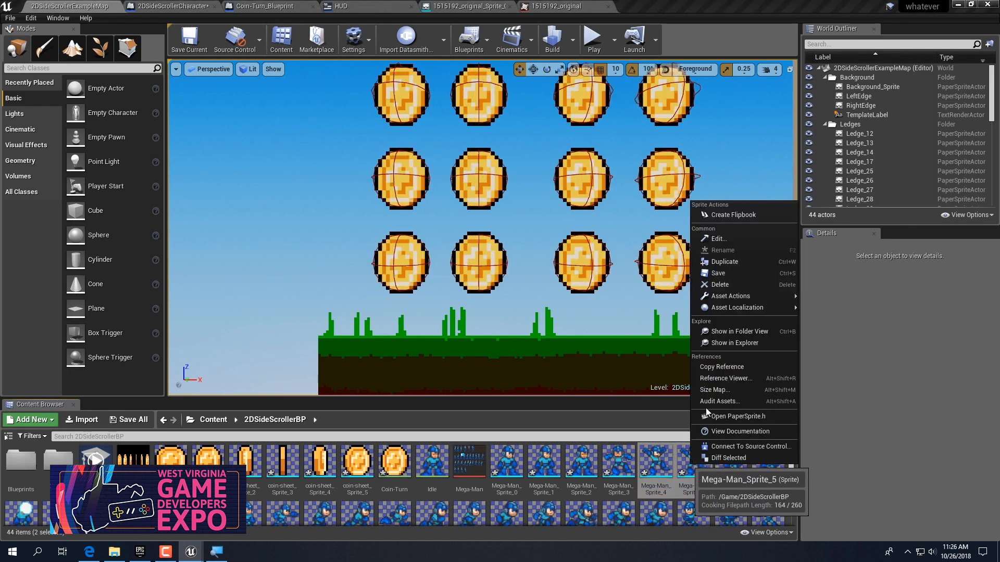
click(725, 215)
text(Jump)
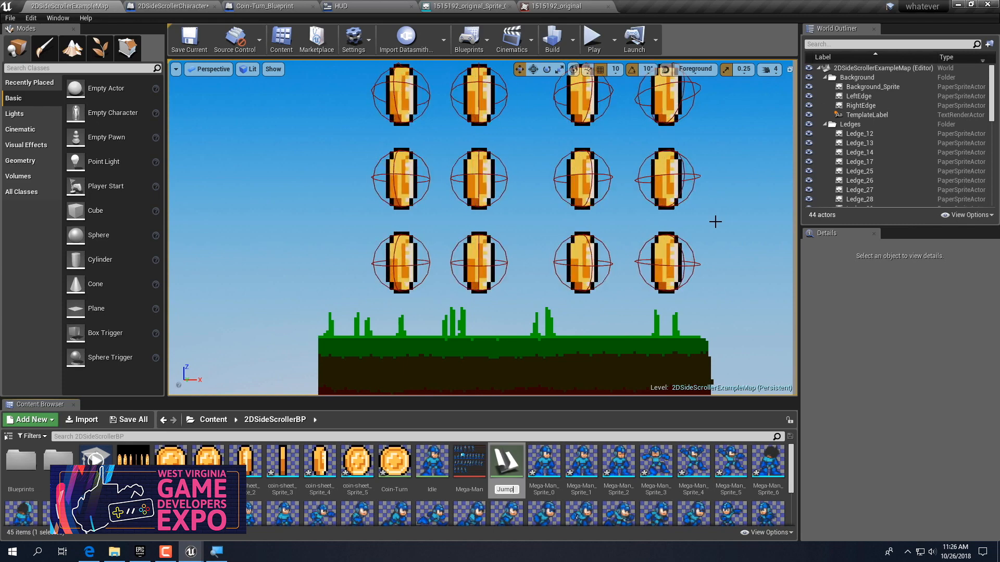
key(Return)
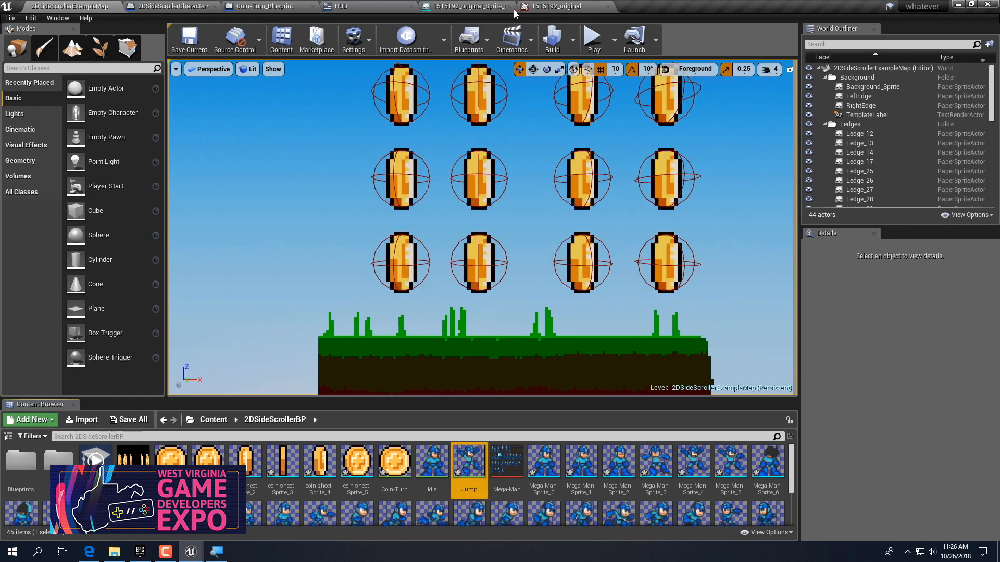
In the character's event graph, set the copied Set Flipbook node to Jump, connect Branch True to it, and save the blueprint
click(437, 7)
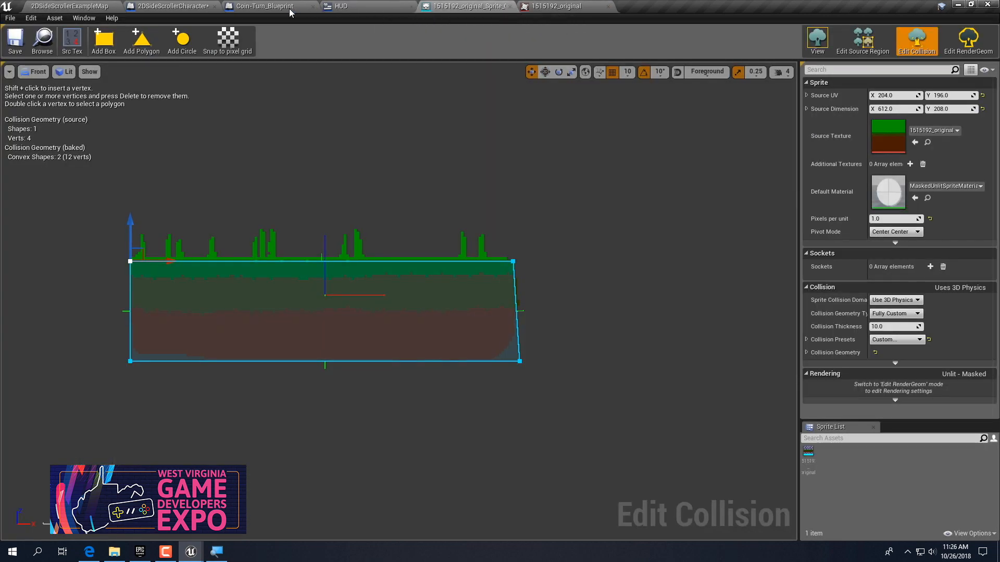
click(186, 11)
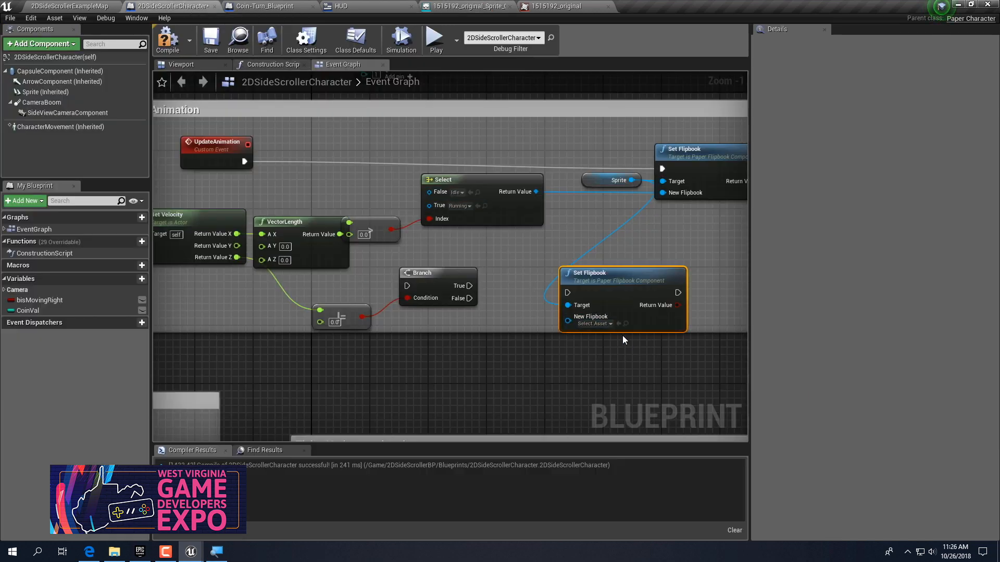
click(604, 323)
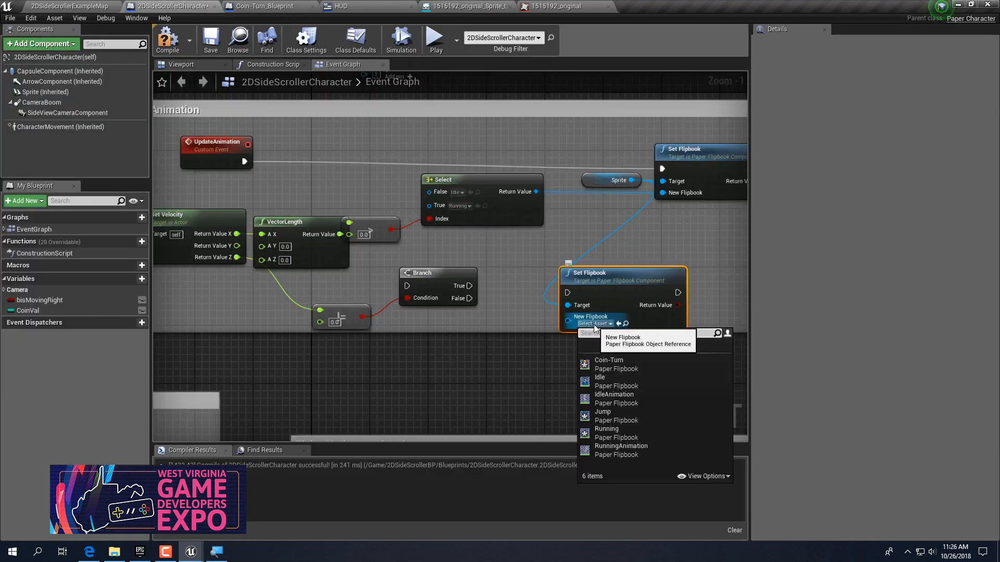
click(625, 419)
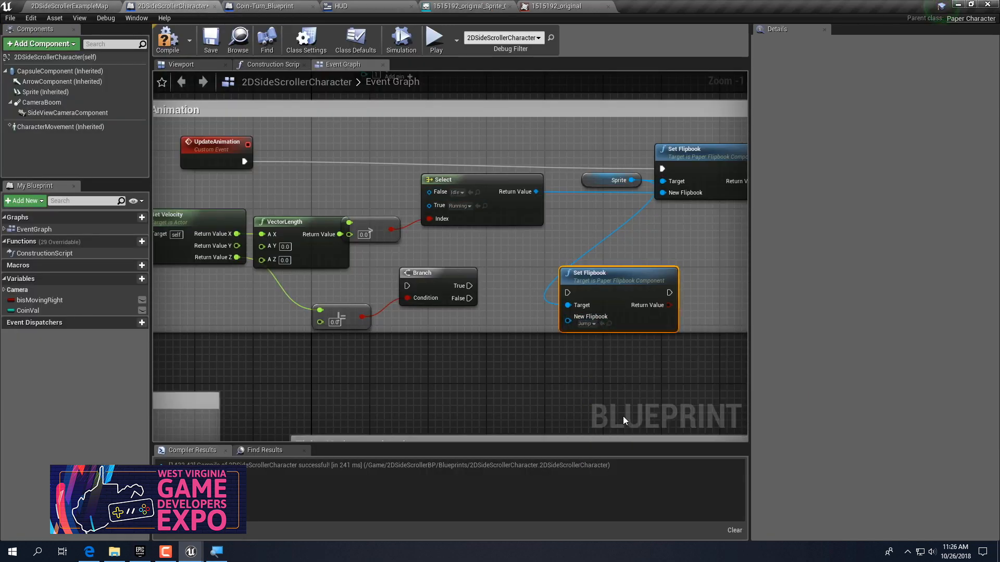
click(221, 39)
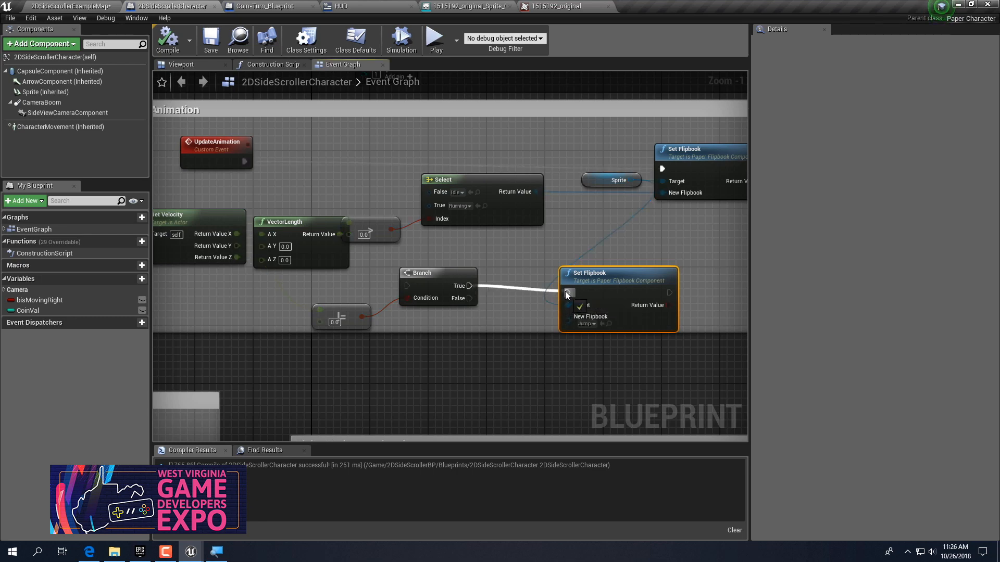
click(218, 43)
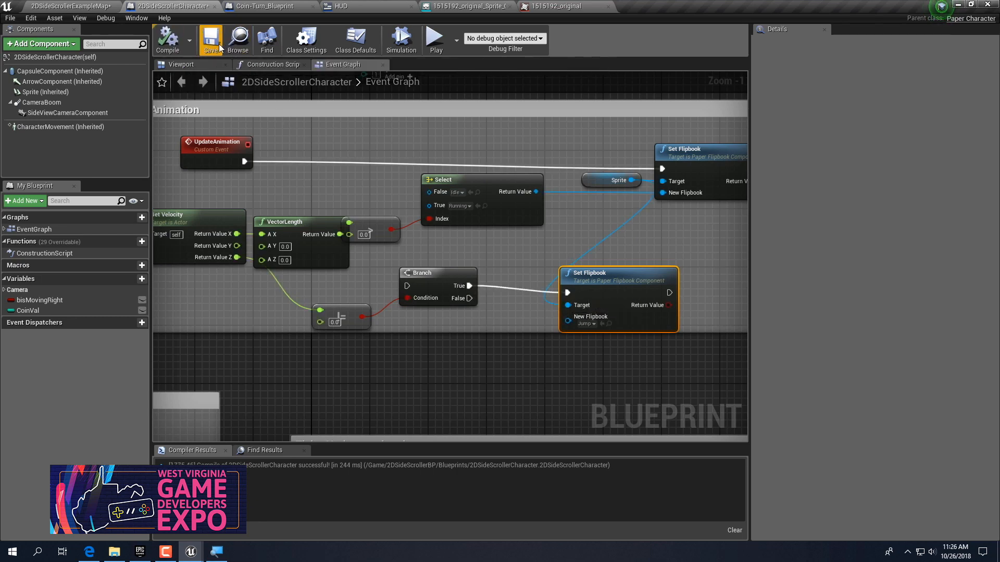
Play-test the character by running toward the coins and jumping to check the jump animation, and end the session
click(436, 42)
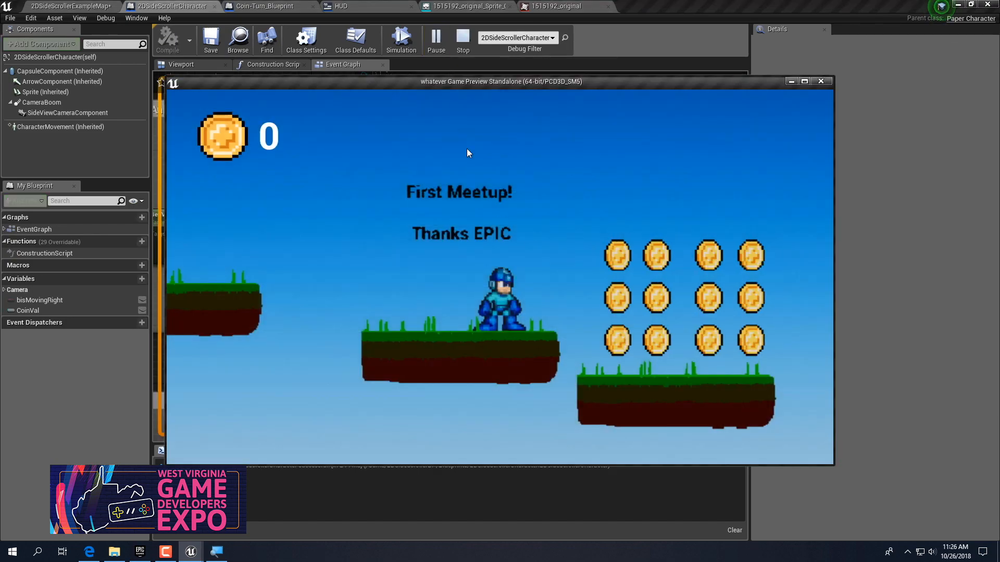
key(Right)
key(space)
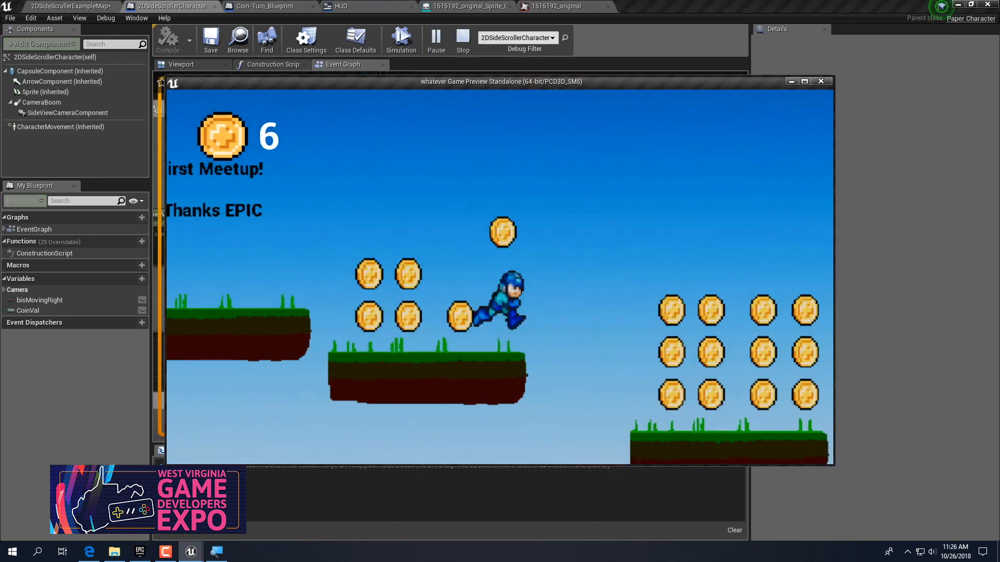
key(space)
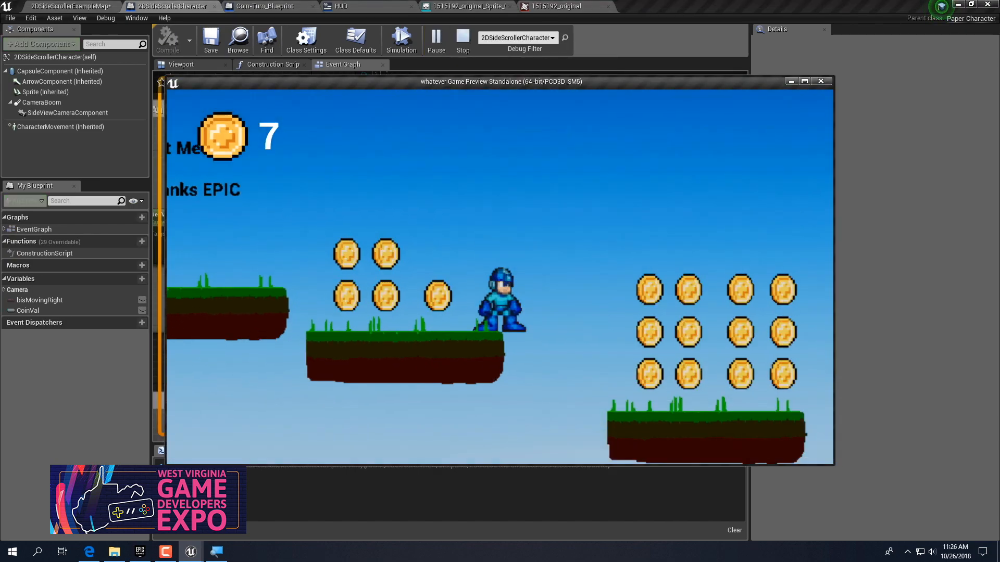
key(Escape)
Reroute UpdateAnimation into the Branch, connect Branch False to the original Set Flipbook node, and compile and save the blueprint
right_drag(351, 292, 372, 286)
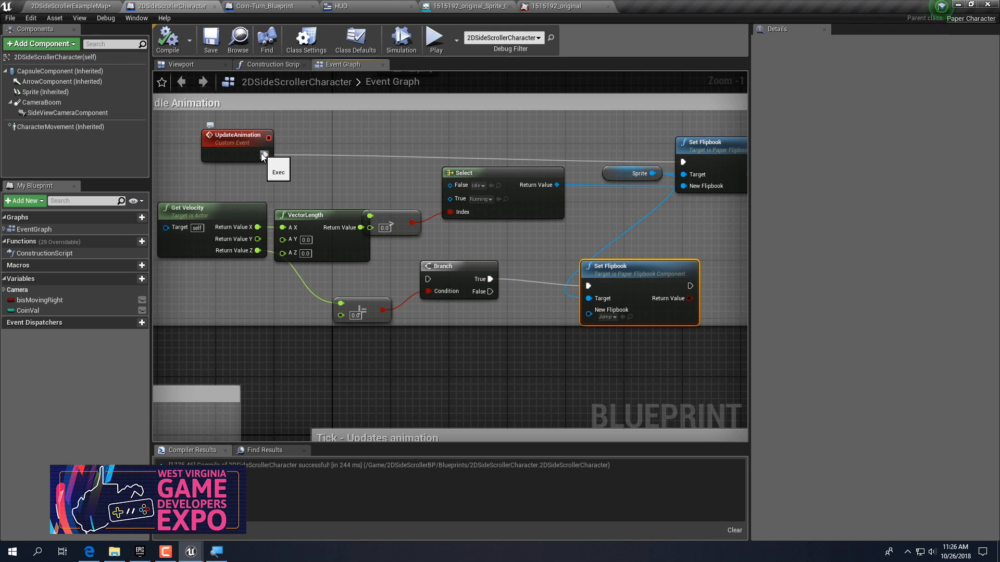
ctrl+drag(265, 155, 392, 252)
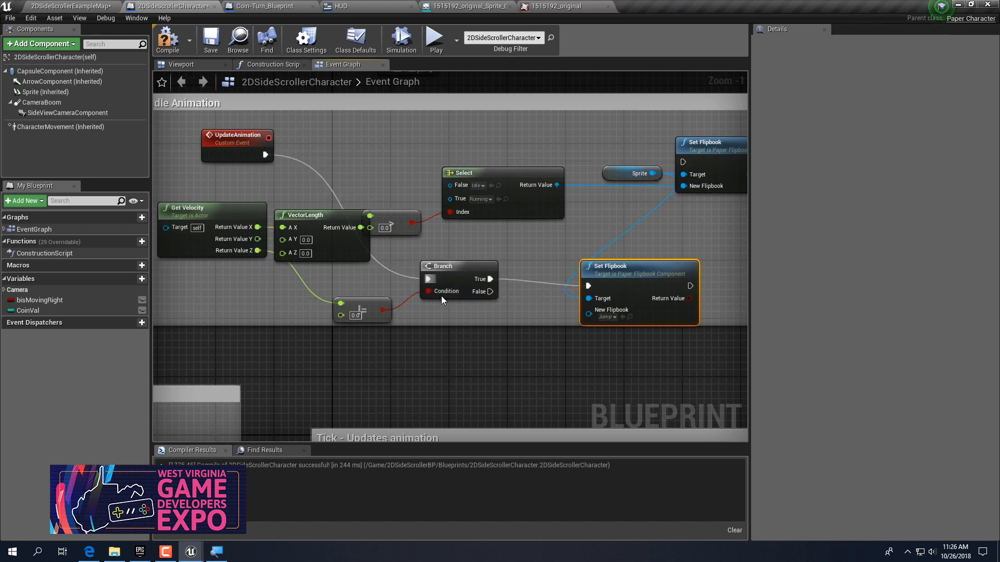
ctrl+drag(708, 200, 682, 164)
click(173, 48)
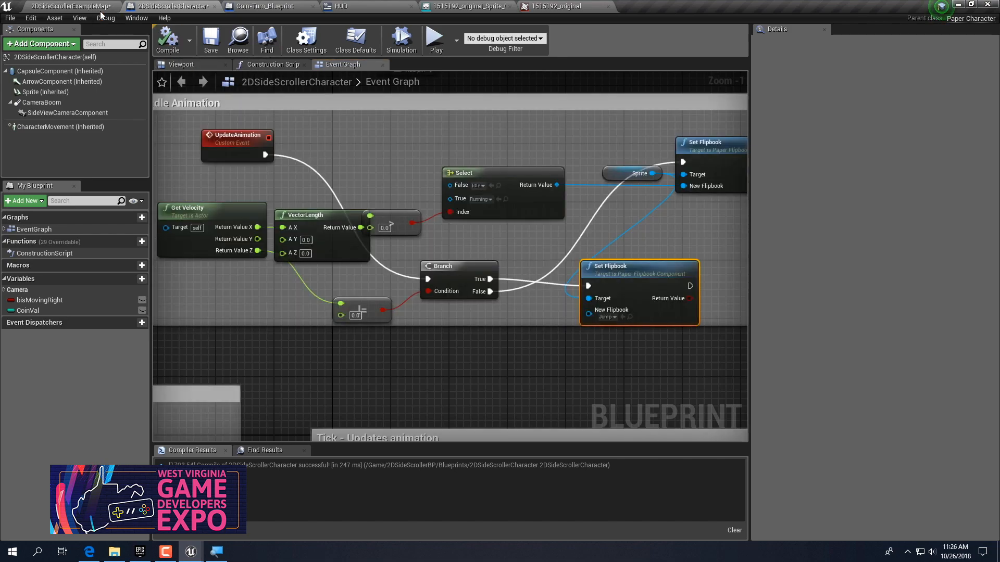
click(93, 7)
click(141, 8)
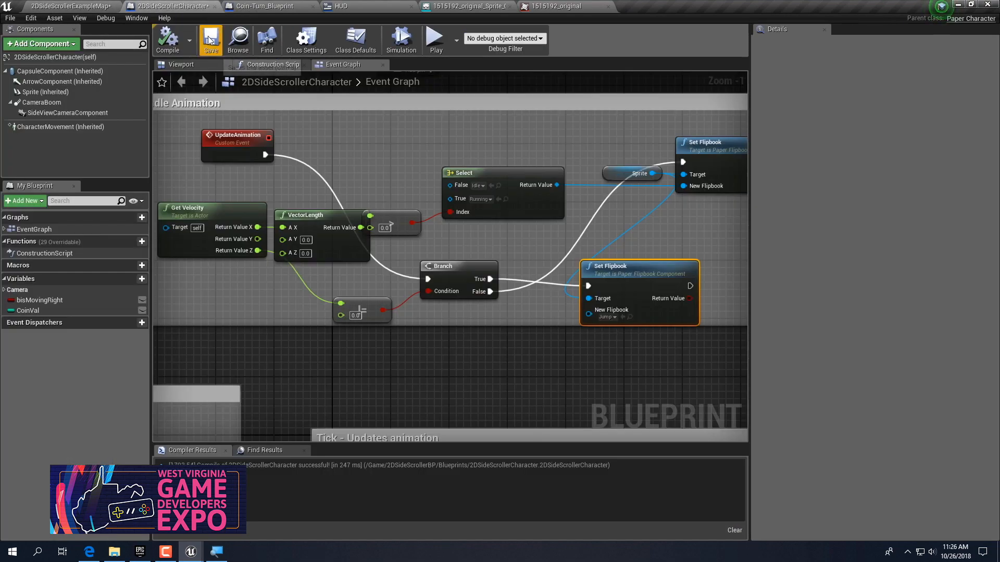
In the level editor, start a play-test and jump across the ledges to collect coins from both coin groups
click(90, 6)
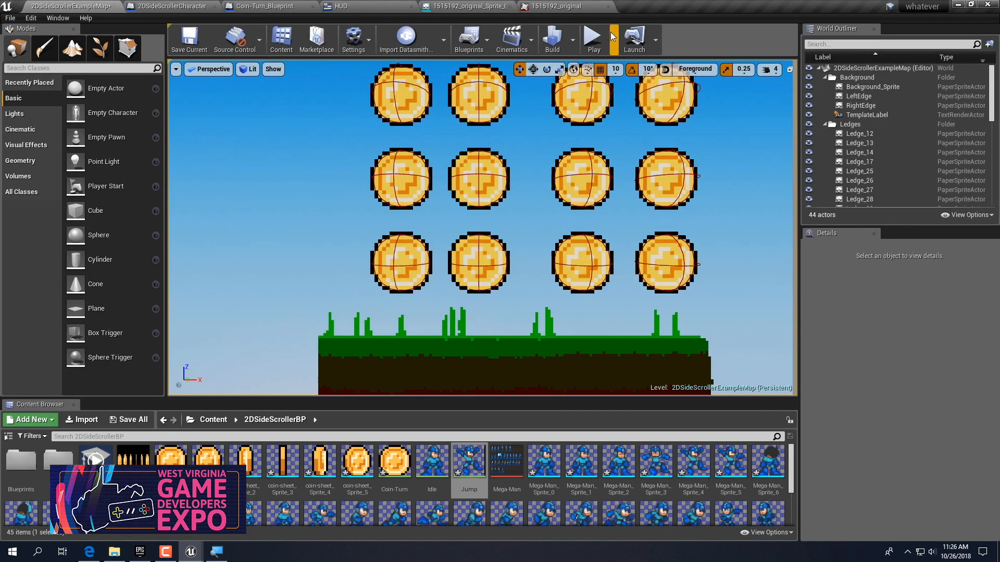
click(593, 37)
click(550, 216)
key(space)
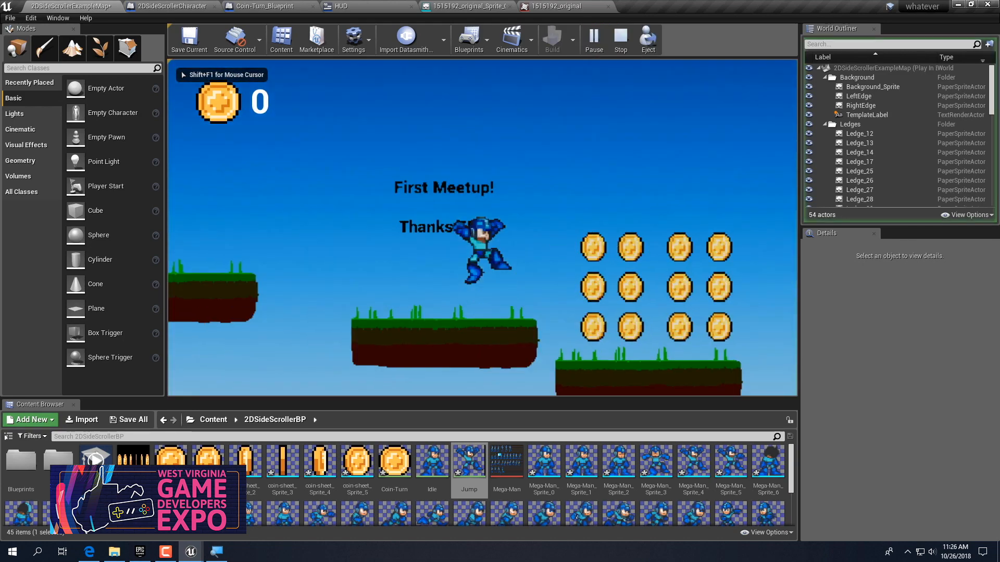
key(space)
key(d)
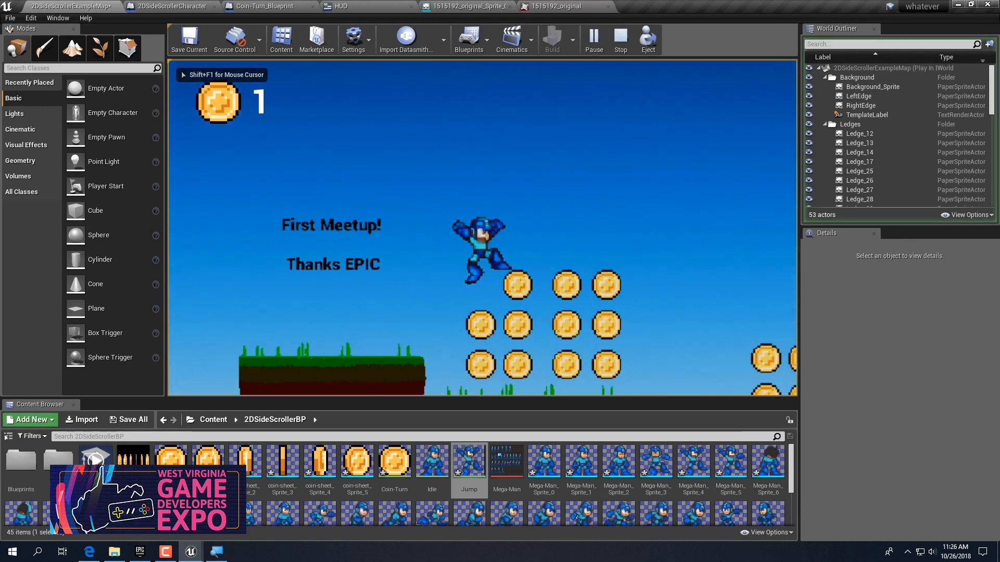
key(d)
key(space)
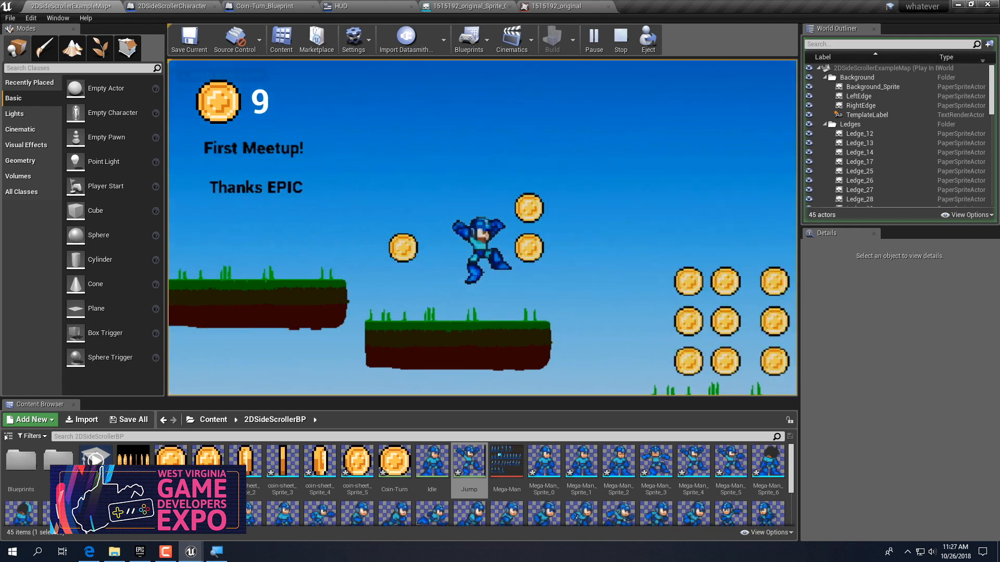
key(space)
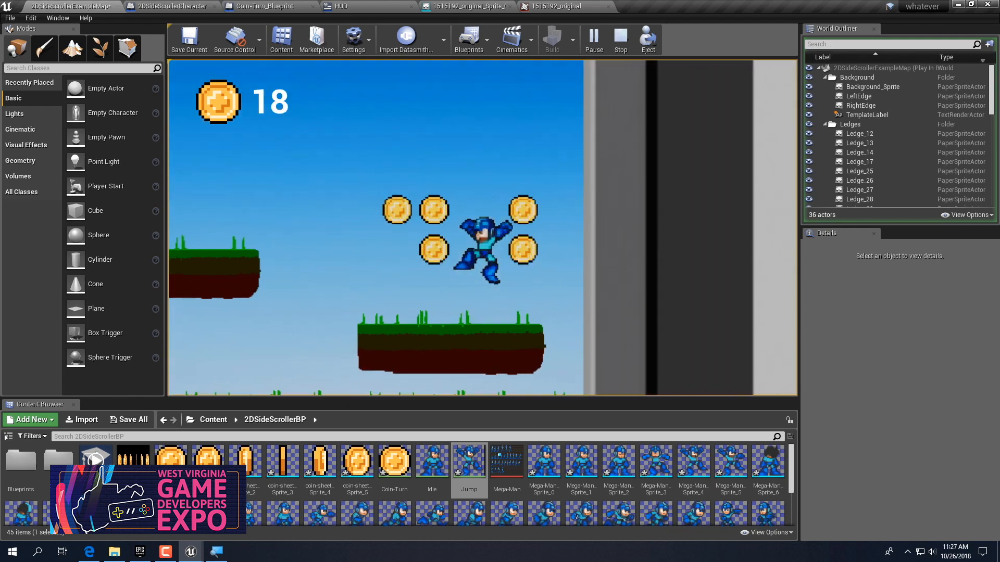
Run Mega Man in both directions along the lower ground and jump repeatedly to check the running and jump animations
key(a)
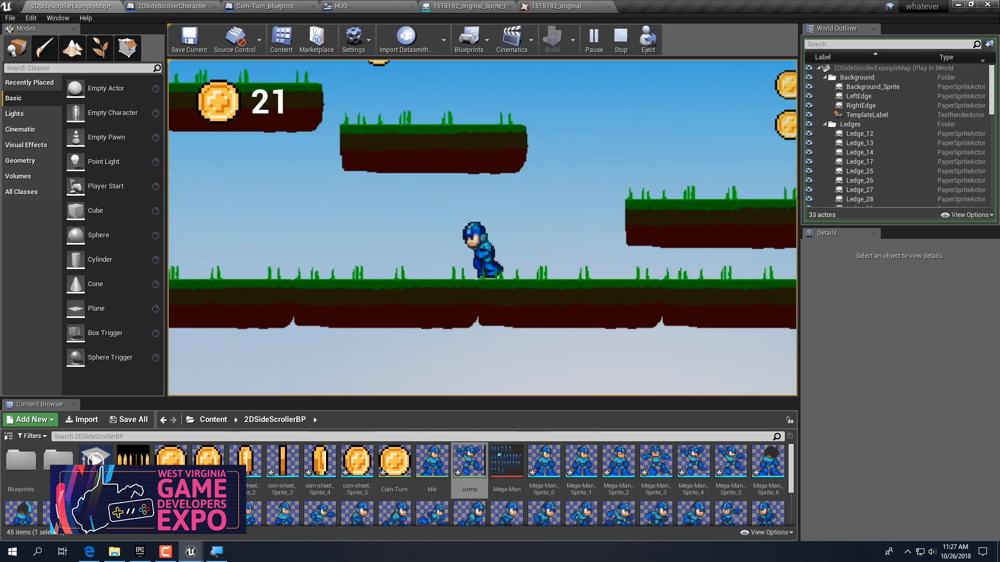
key(a)
key(space)
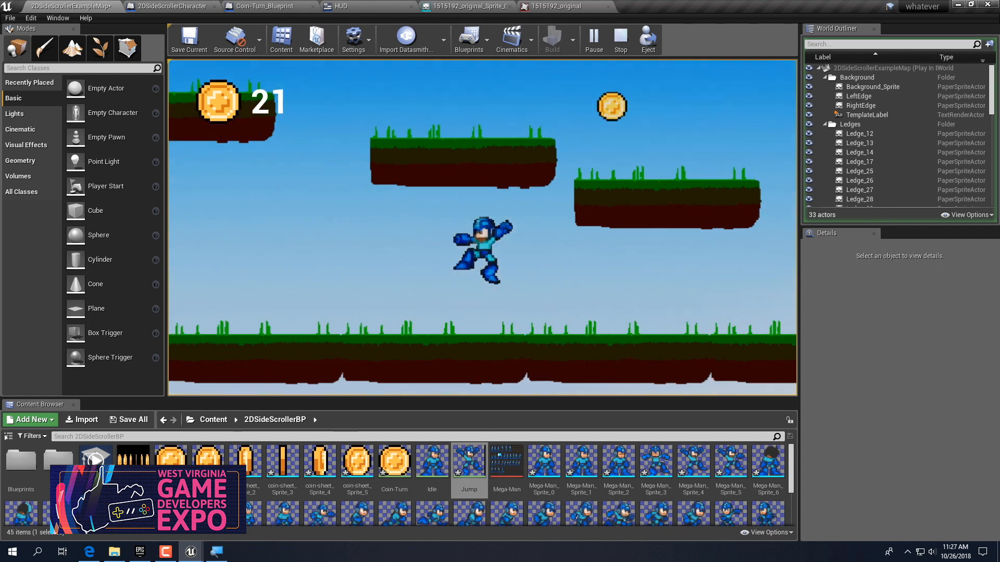
key(space)
key(d)
key(space)
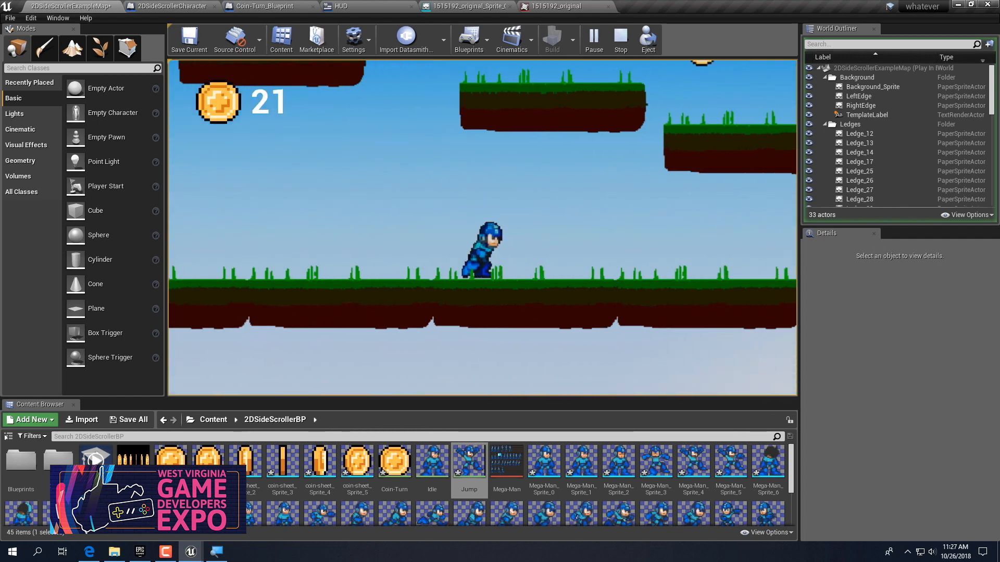
key(space)
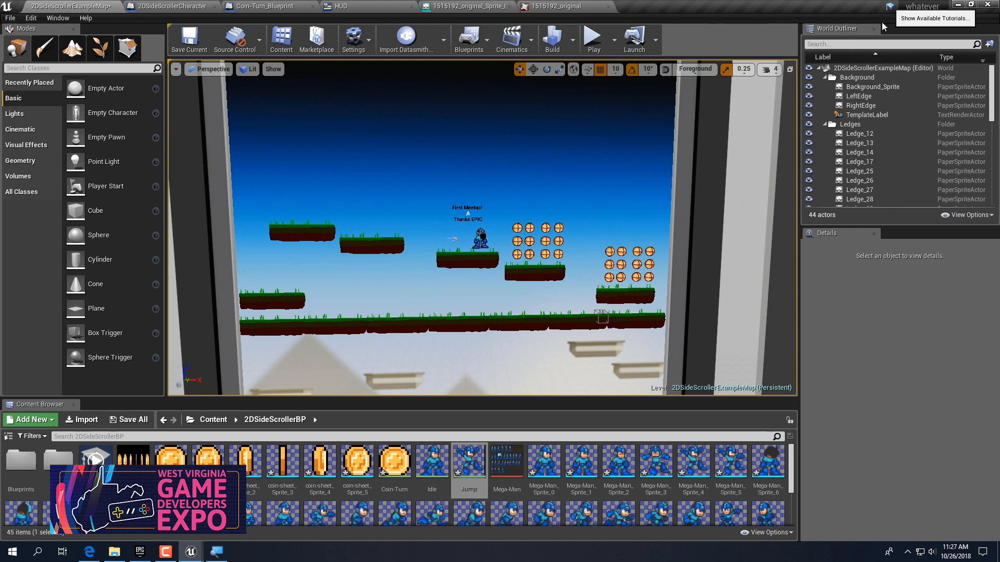
Magnify the screen to 200% with Windows Magnifier and open the editor's available tutorials
click(216, 551)
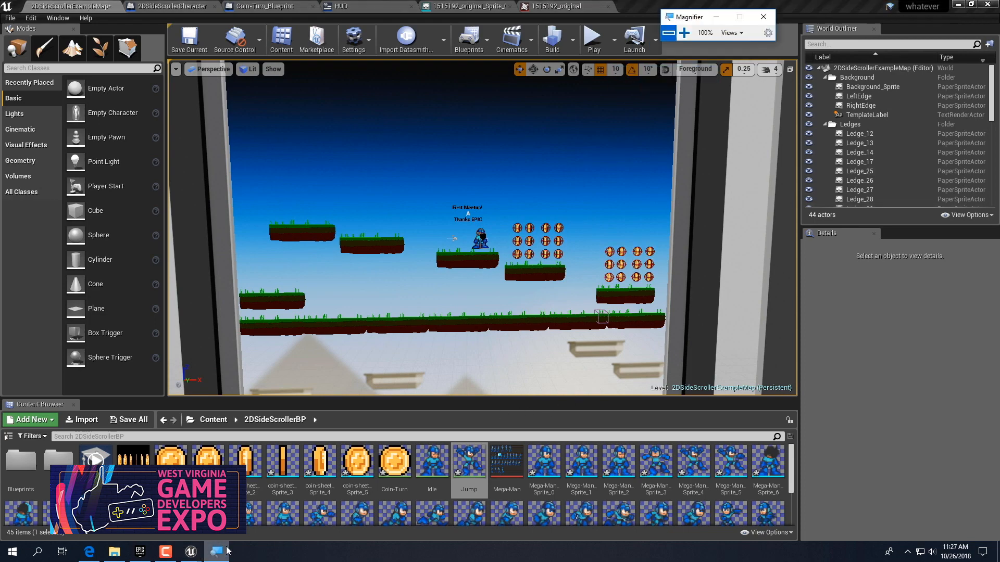
click(686, 32)
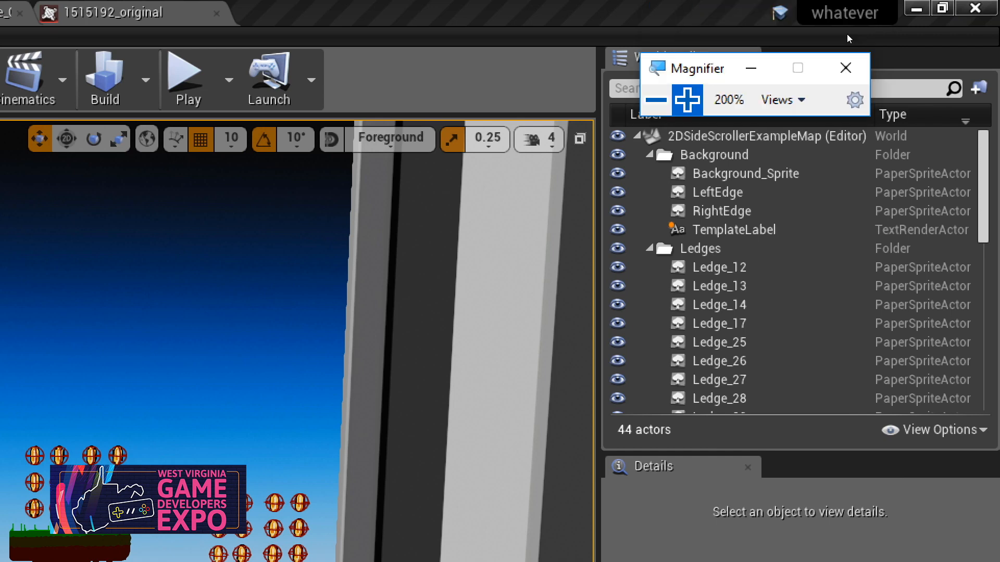
click(892, 12)
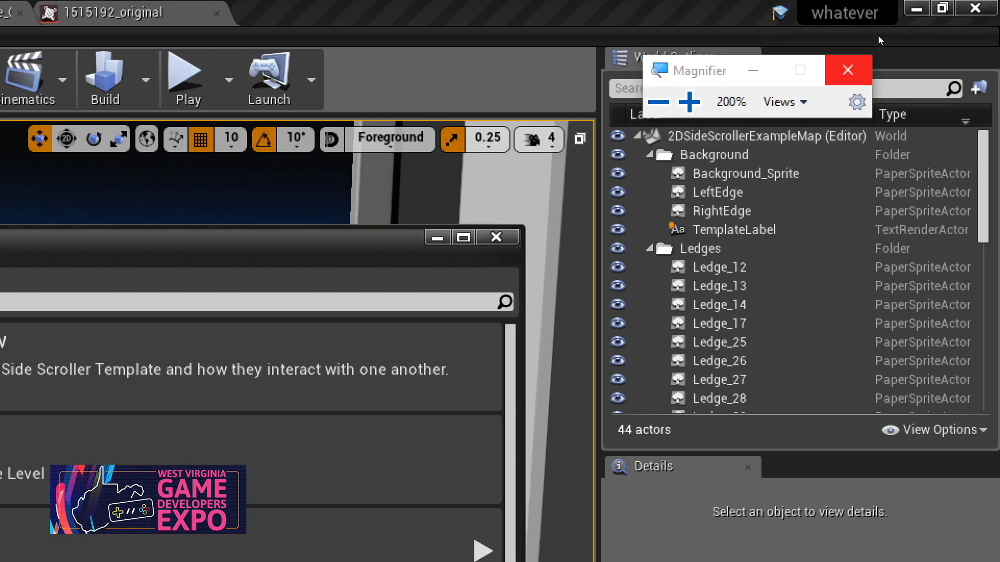
Restore the magnification to 100% and look through the tutorial categories down to Mobile
click(658, 102)
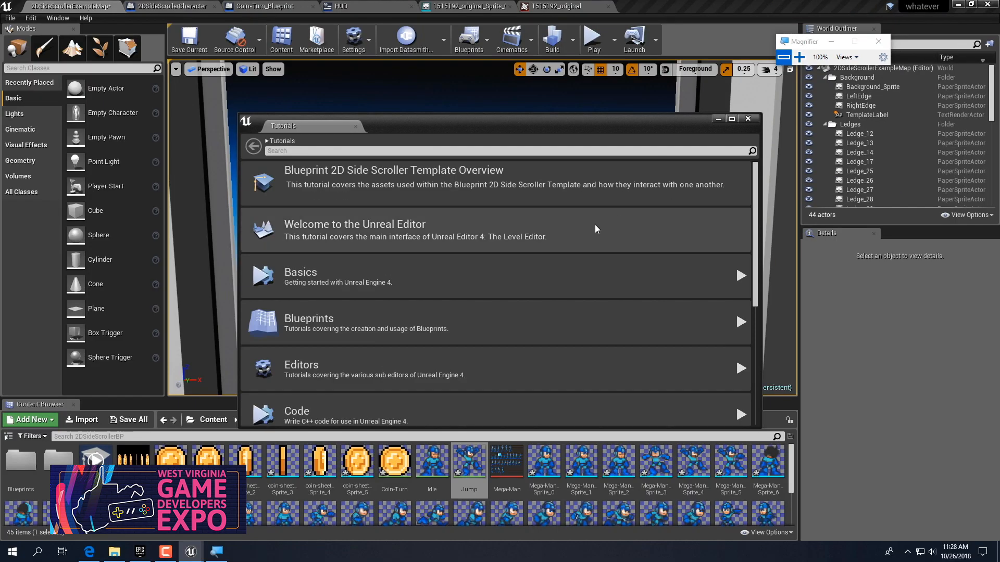
scroll(526, 235, down, 5)
scroll(516, 250, down, 1)
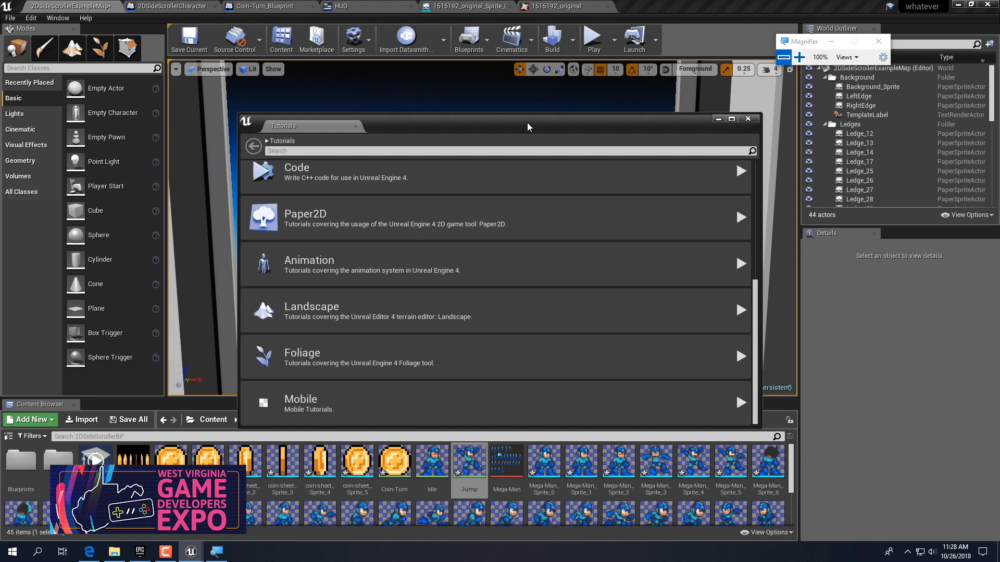
Display the level editor's Engine Scalability Settings
click(365, 49)
mouse_move(401, 186)
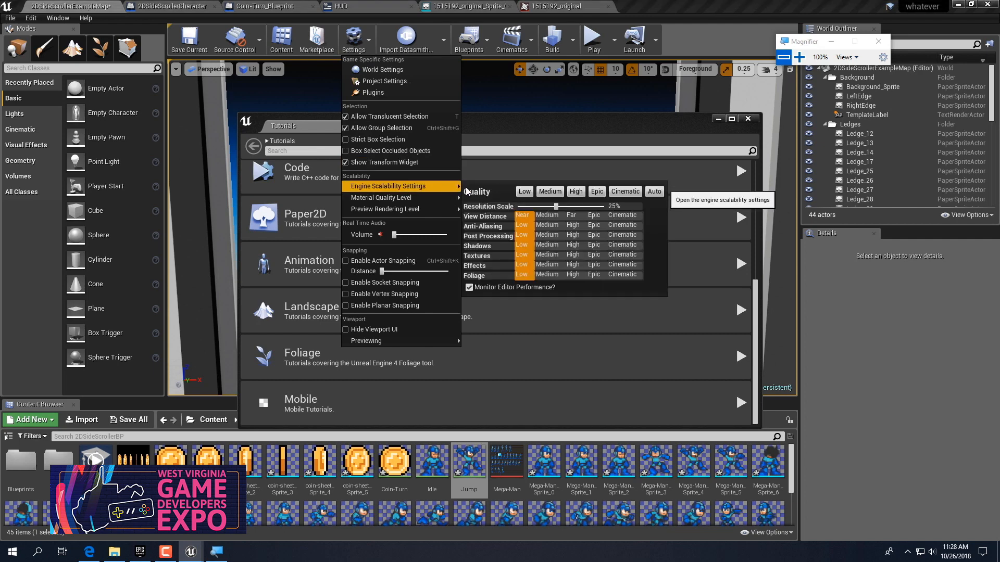